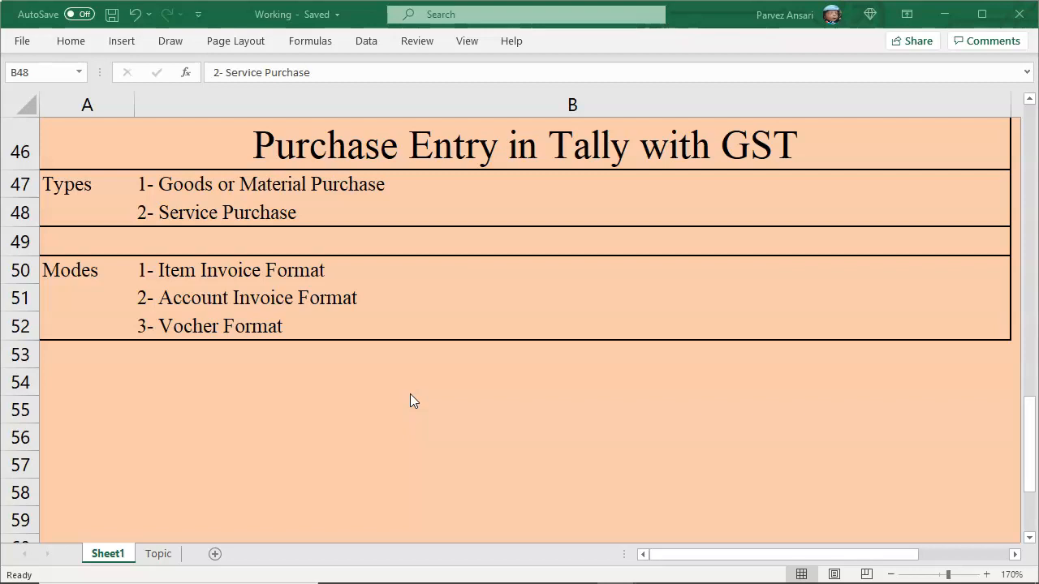
Step: Go over the 2- Service Purchase type and the Item Invoice, Account Invoice and Vocher Format modes
click(146, 213)
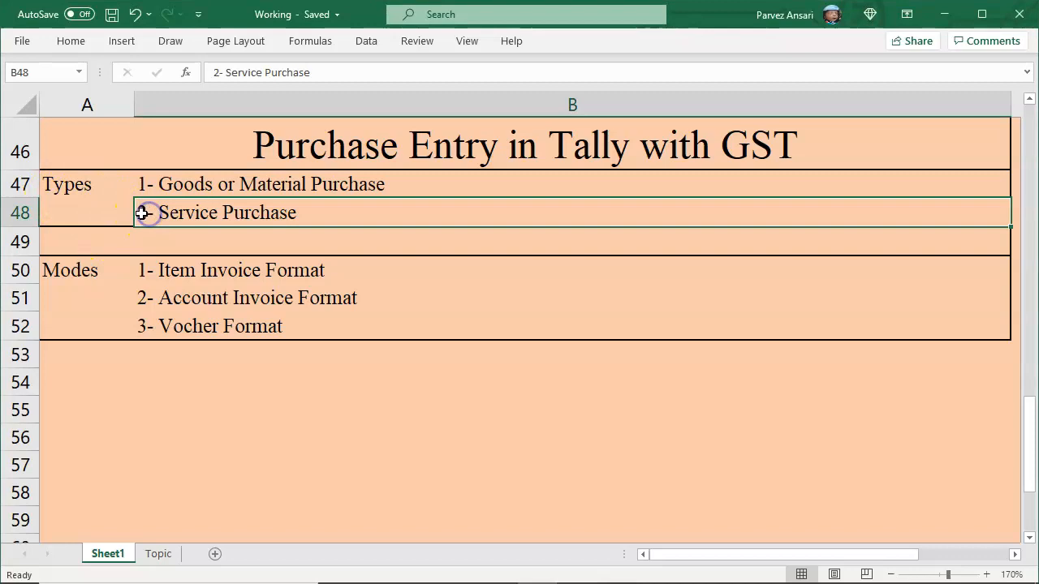
click(151, 273)
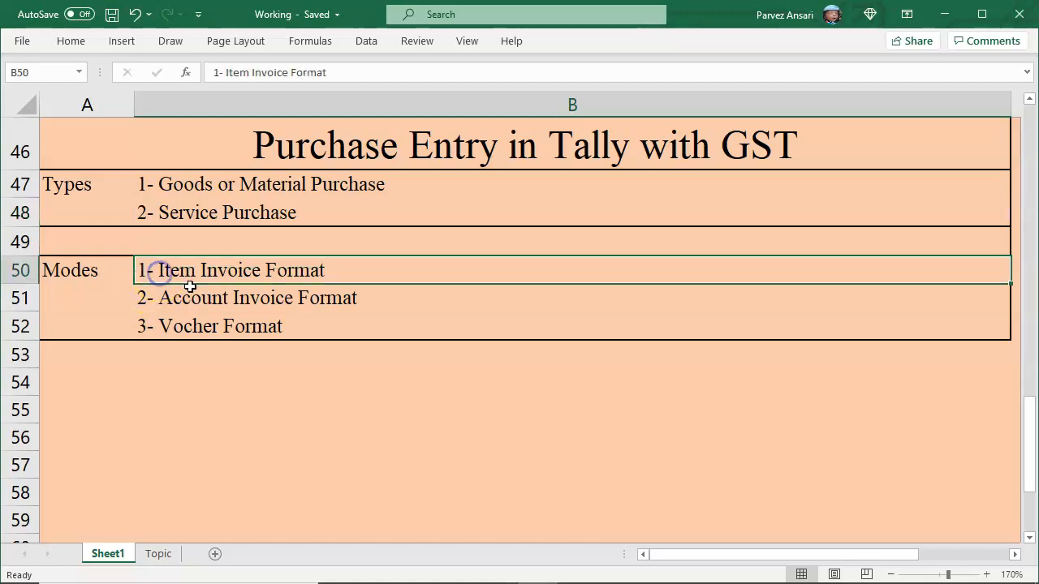
click(234, 302)
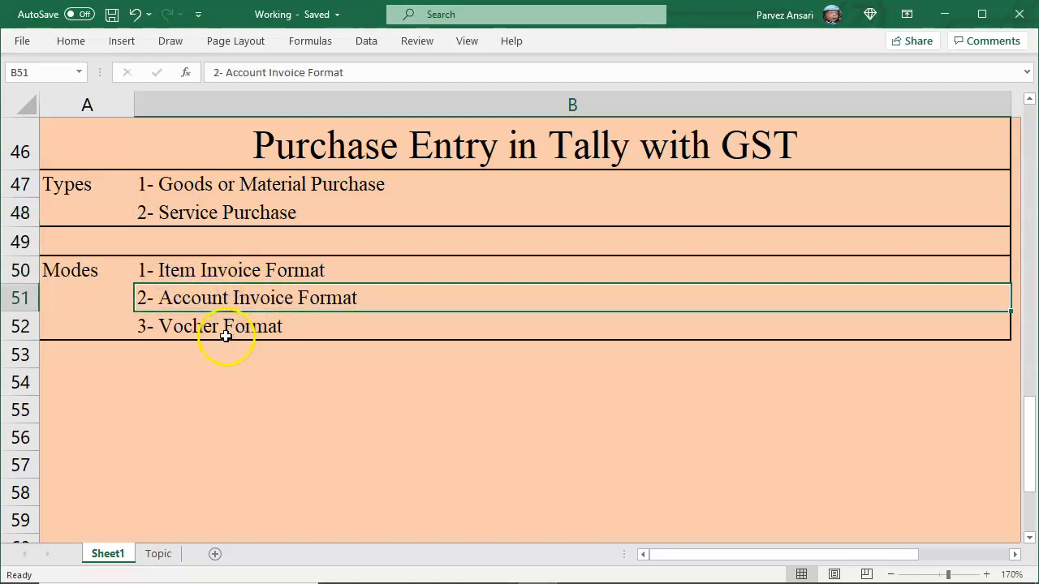
click(221, 331)
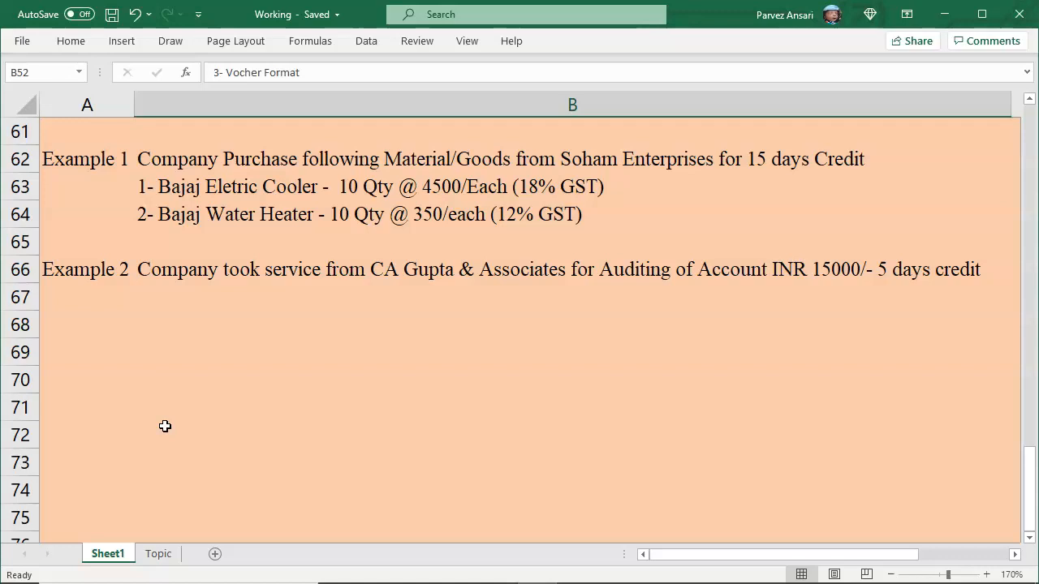
drag(76, 172, 336, 213)
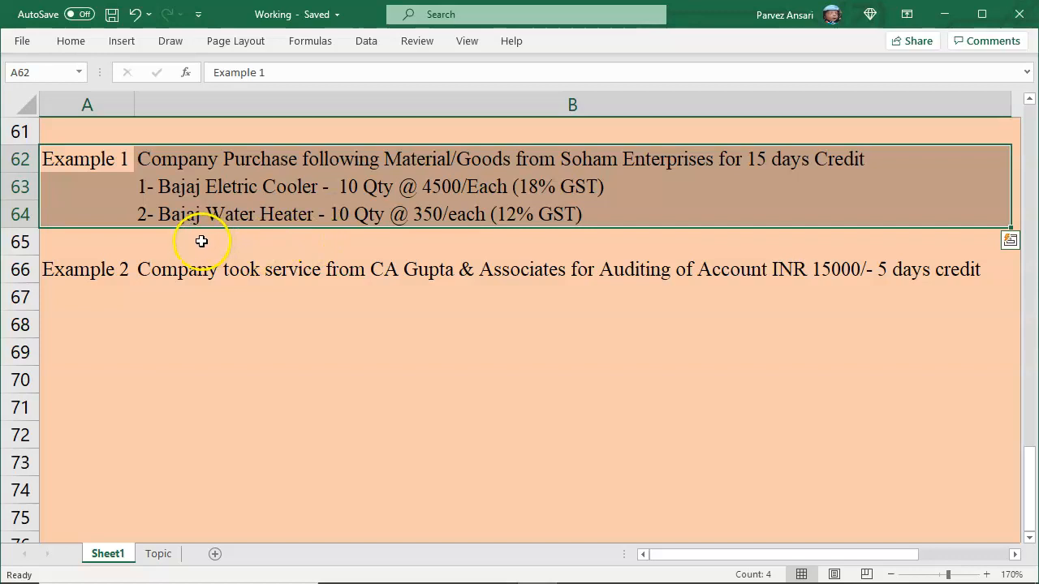
click(173, 166)
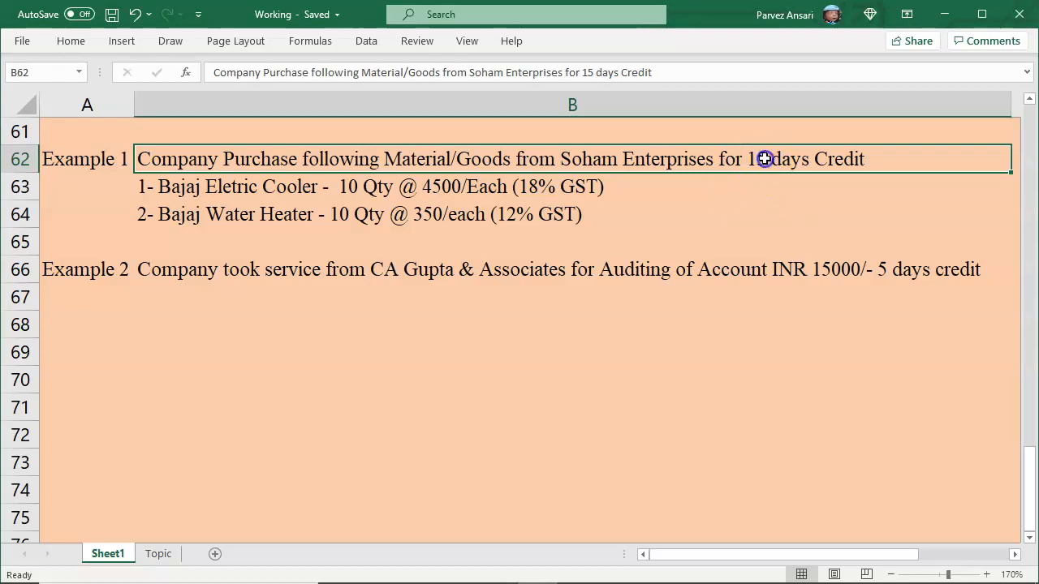
double_click(756, 159)
double_click(750, 159)
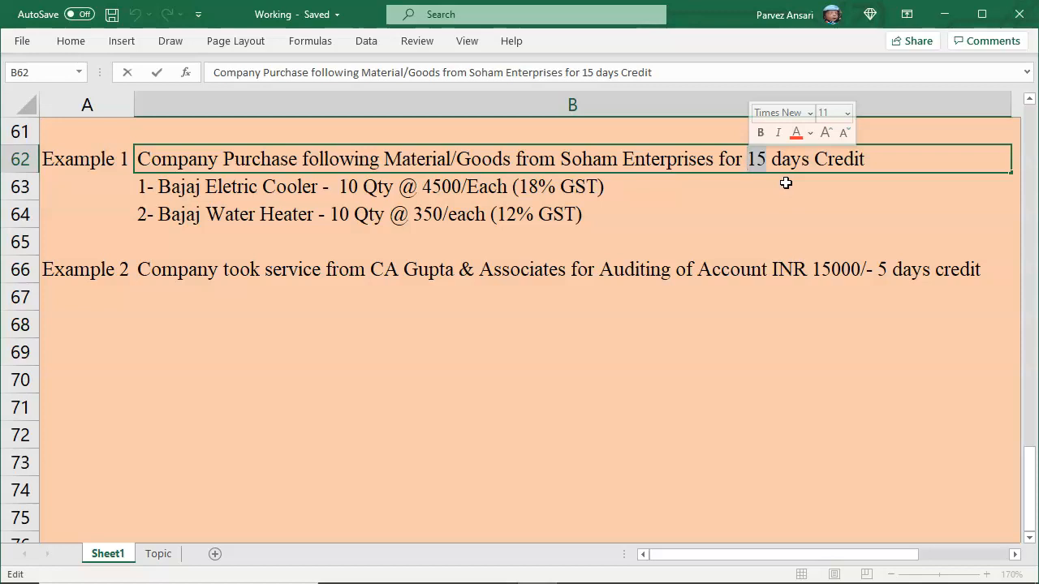
click(160, 198)
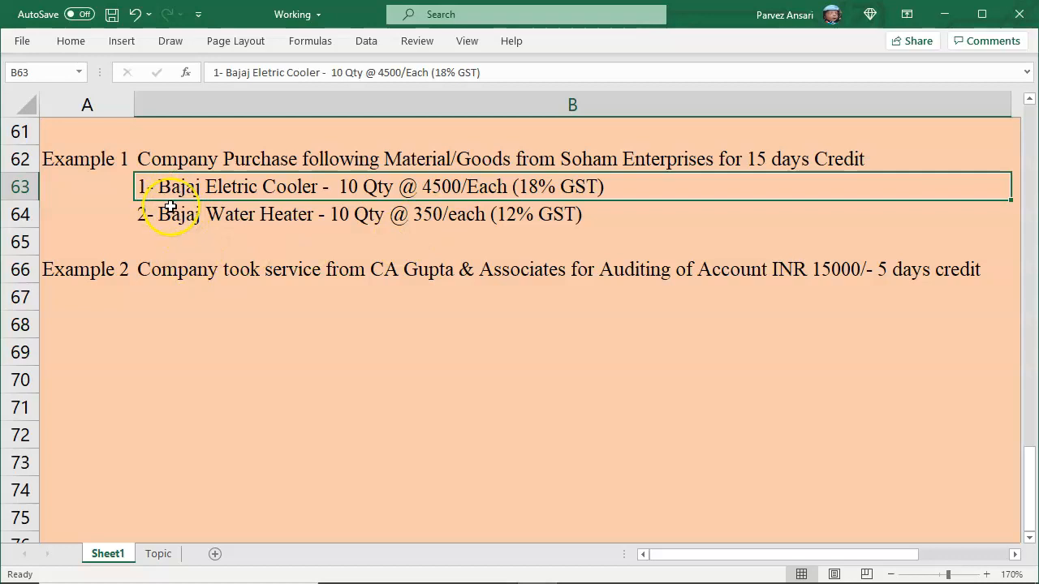
Step: Scroll up and highlight the Goods or Material Purchase and Service Purchase type rows
scroll(170, 207, up, 6)
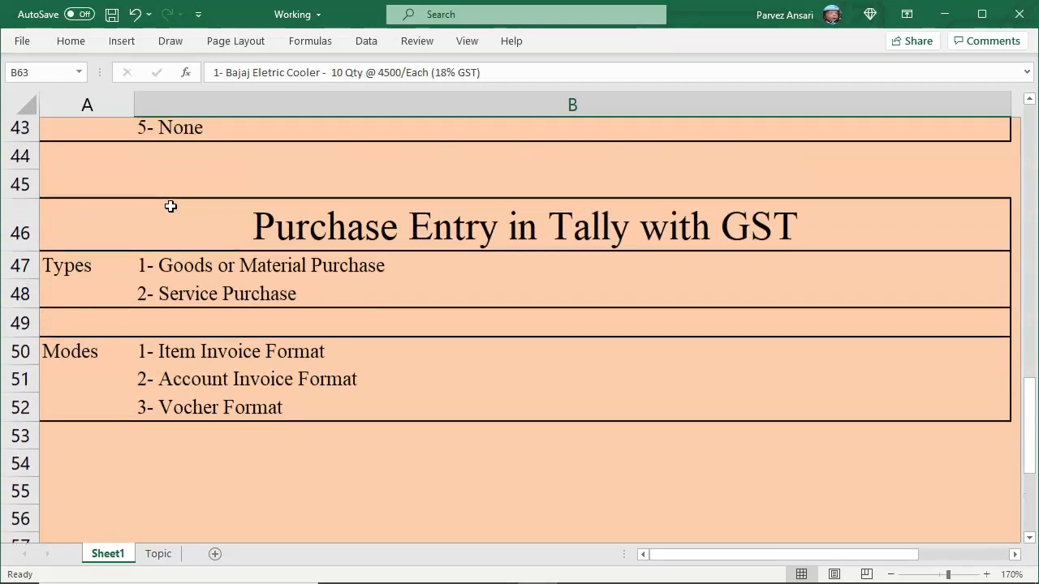
drag(127, 266, 226, 267)
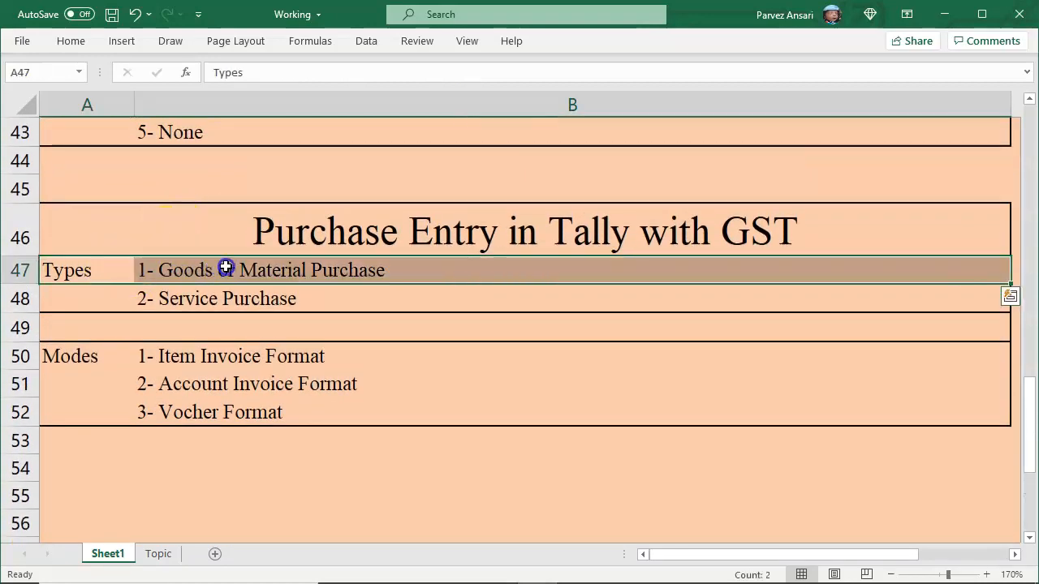
drag(127, 299, 243, 298)
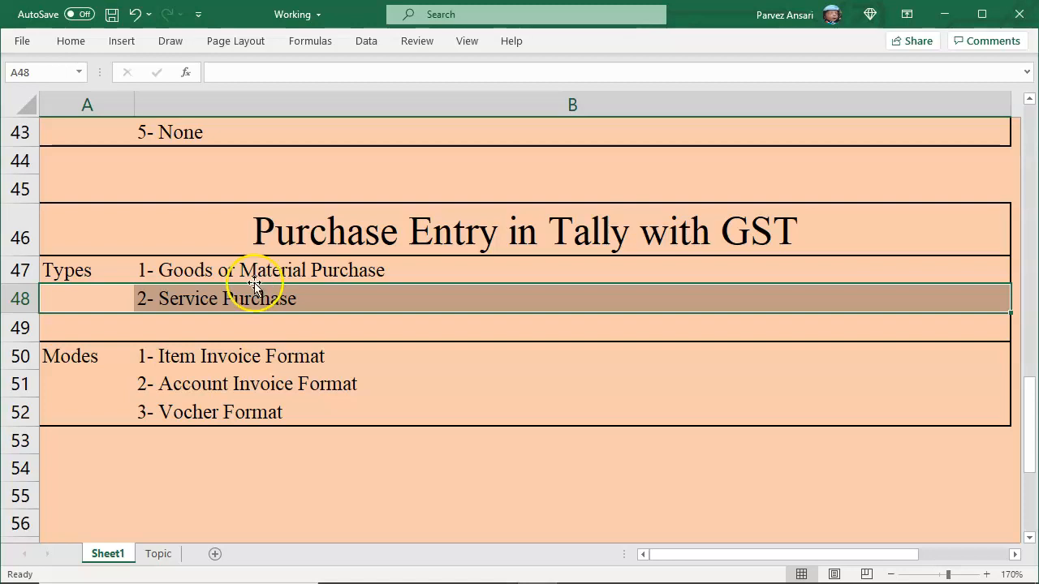
click(244, 272)
Step: Scroll down to the examples and highlight the Bajaj Water Heater example line
scroll(251, 288, down, 1)
scroll(255, 289, down, 4)
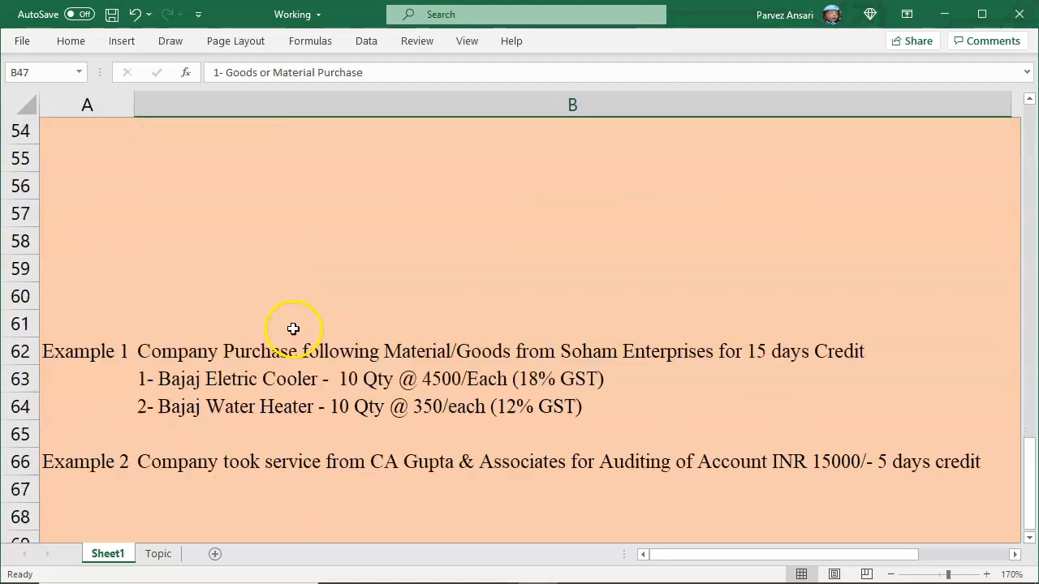
drag(131, 269, 255, 269)
drag(96, 304, 269, 297)
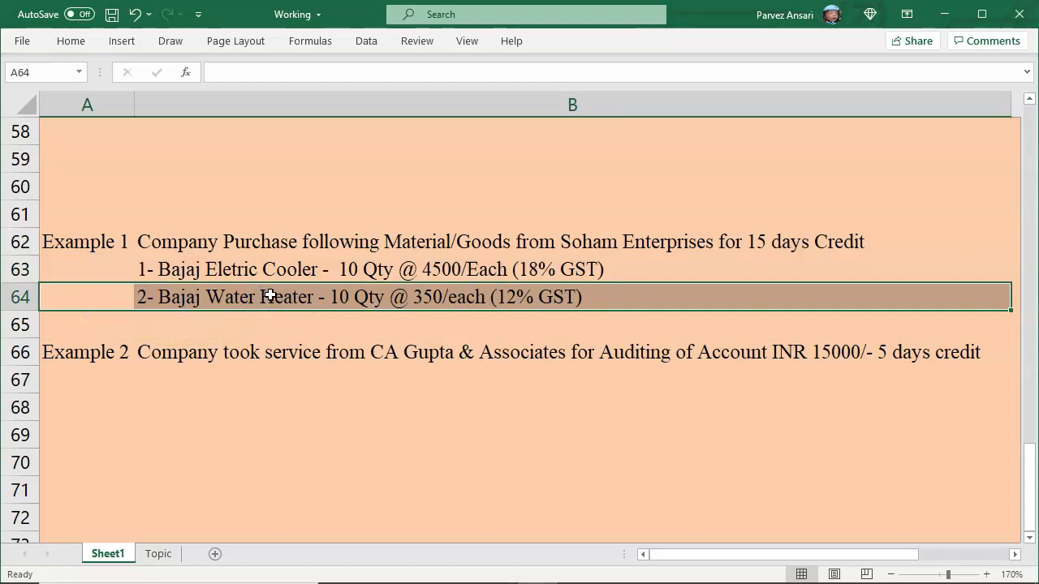
Step: Back at the notes, go over the Item Invoice, Account Invoice and Vocher Format modes and Goods Purchase
scroll(269, 296, up, 4)
drag(132, 184, 244, 181)
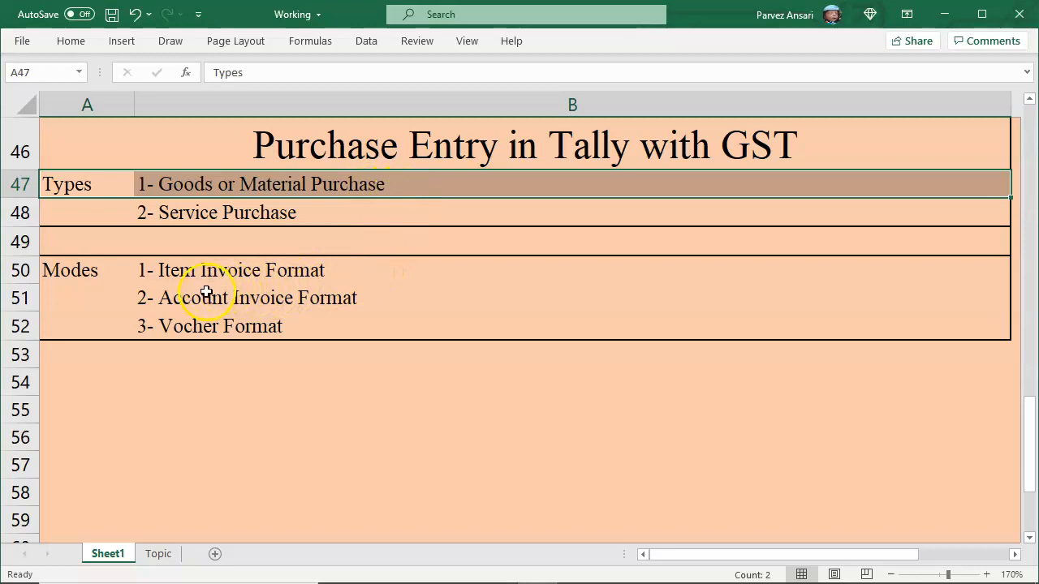
click(145, 271)
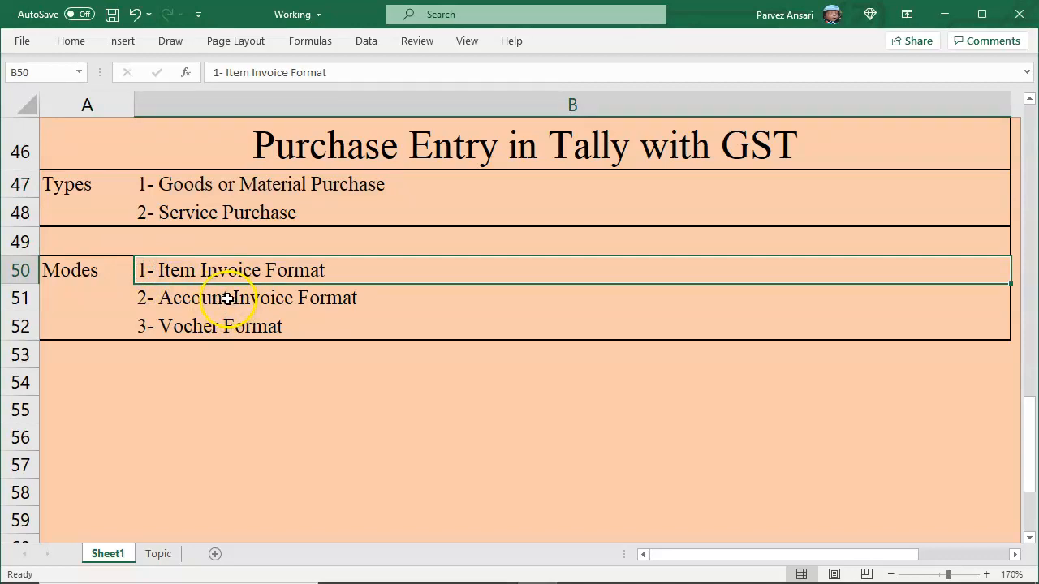
click(155, 301)
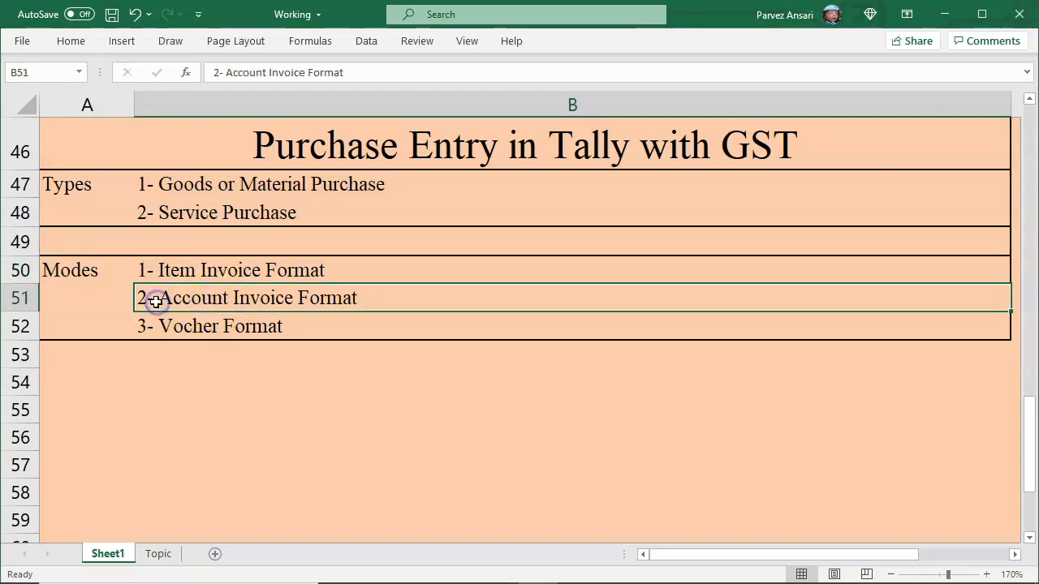
click(148, 332)
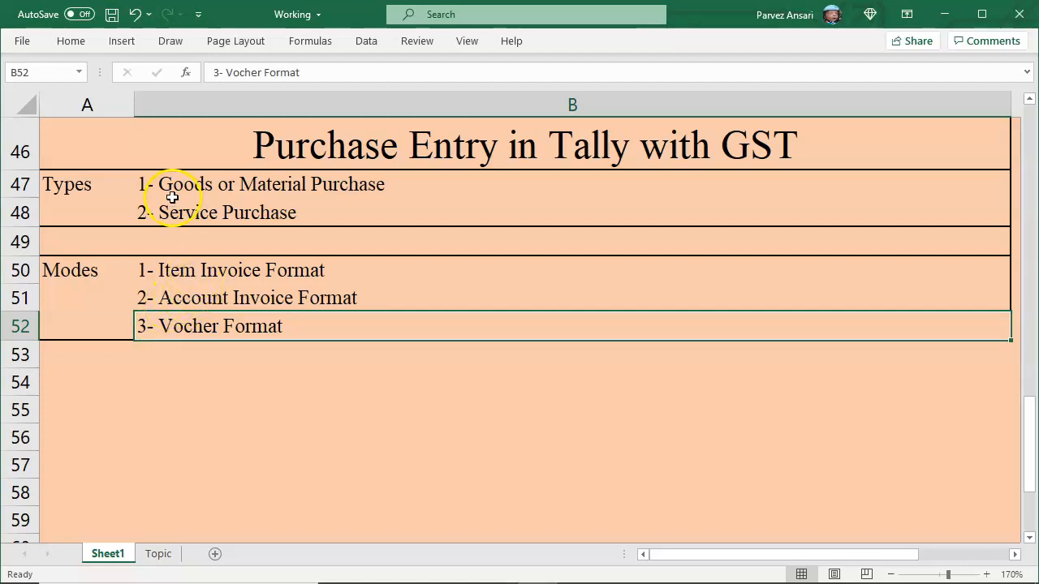
click(143, 186)
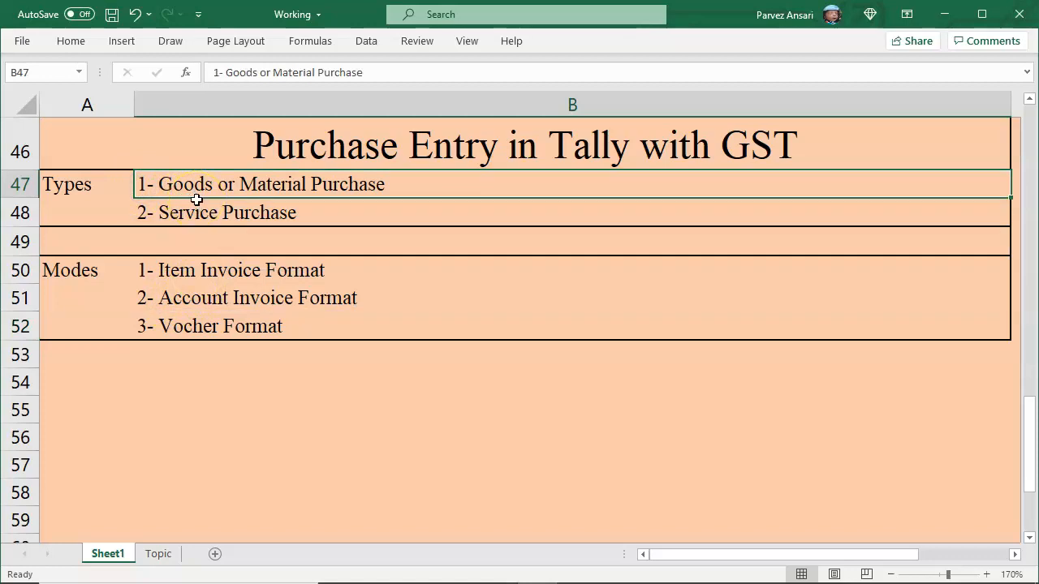
click(148, 272)
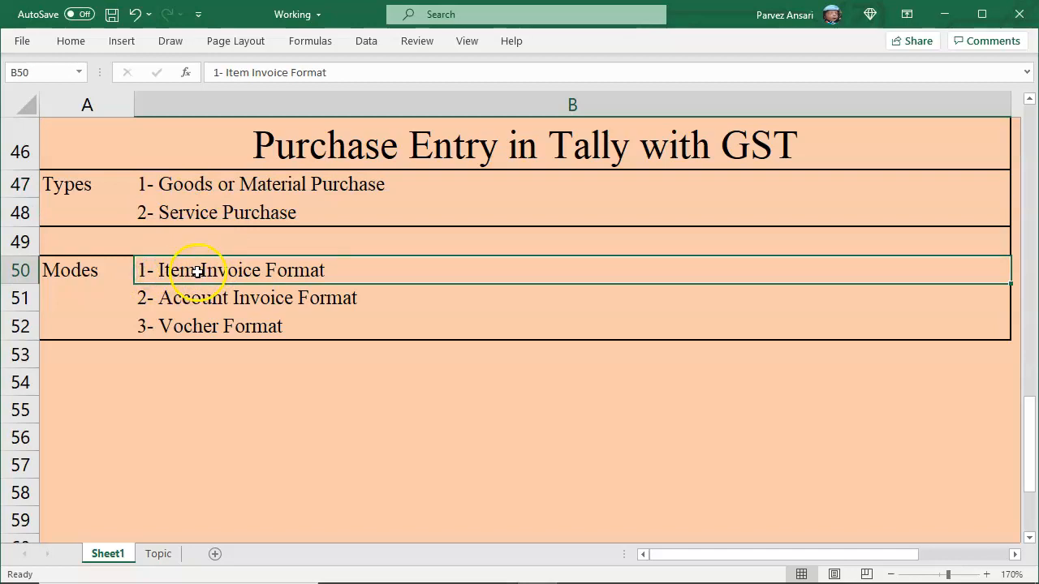
Step: Make the '1- Item Invoice Format' line bold, then switch from Excel to Tally.ERP 9
key(ctrl+b)
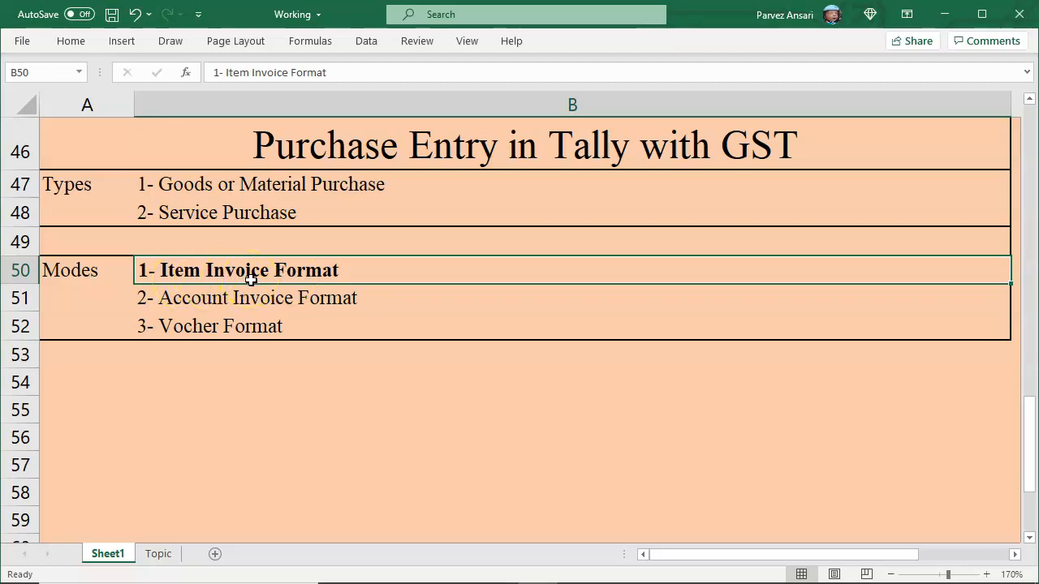
click(176, 301)
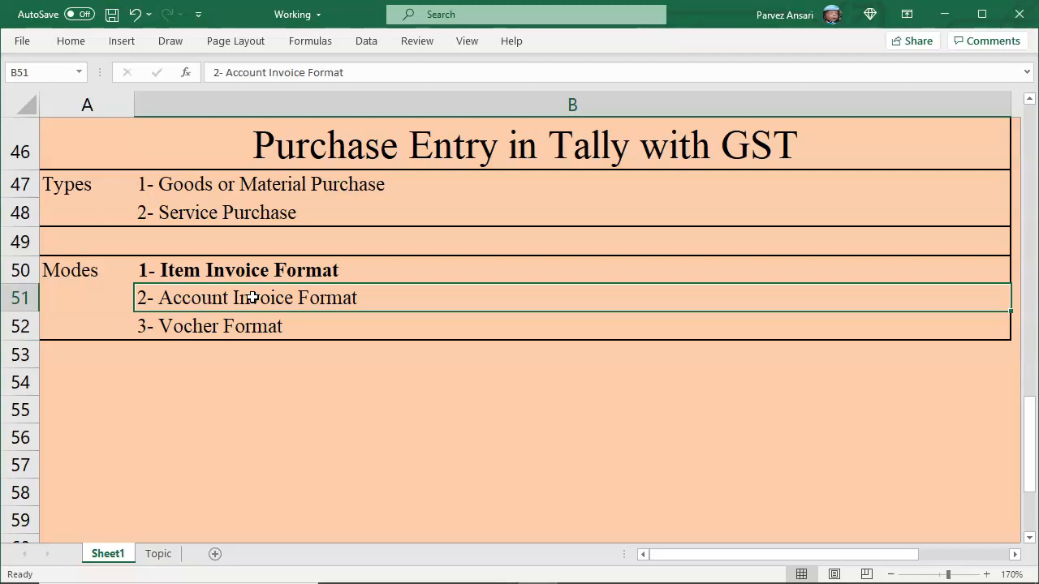
scroll(297, 294, down, 3)
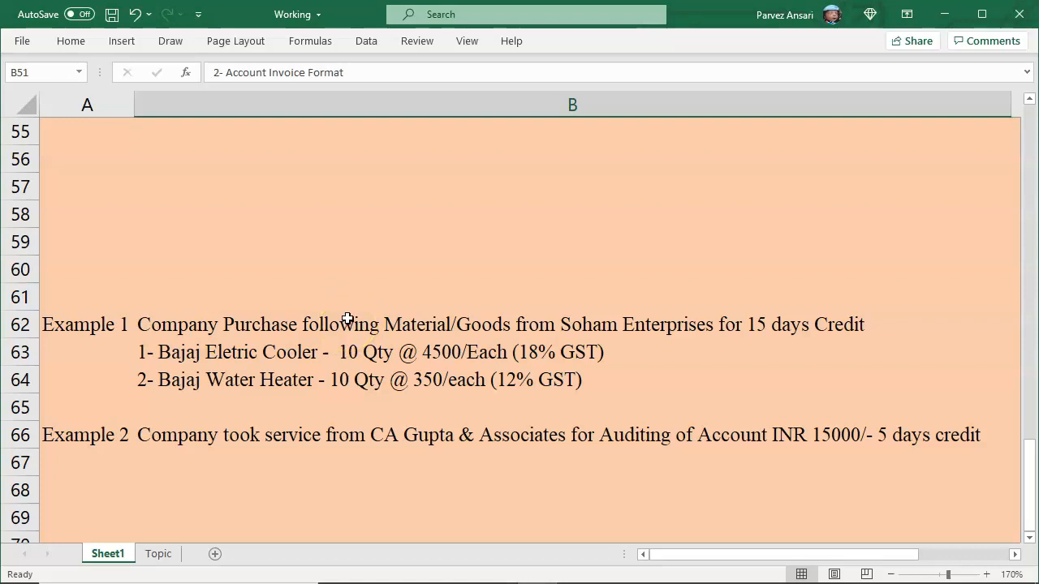
key(alt+Tab)
key(alt+Tab)
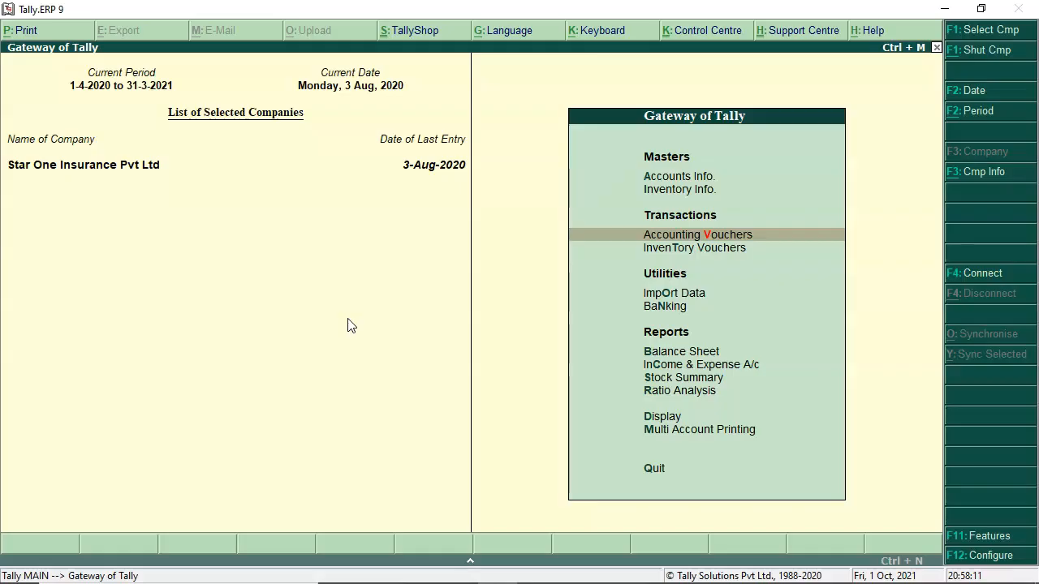
Step: From Gateway of Tally, go into Accounting Vouchers and start a new Purchase voucher No. 1
click(344, 321)
key(Down)
key(Up)
key(Return)
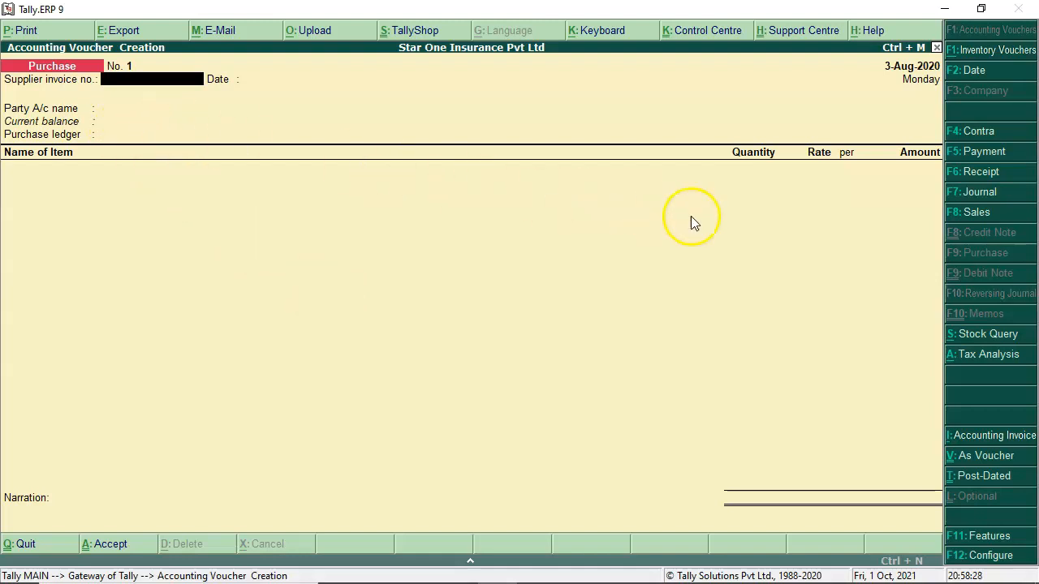
click(991, 253)
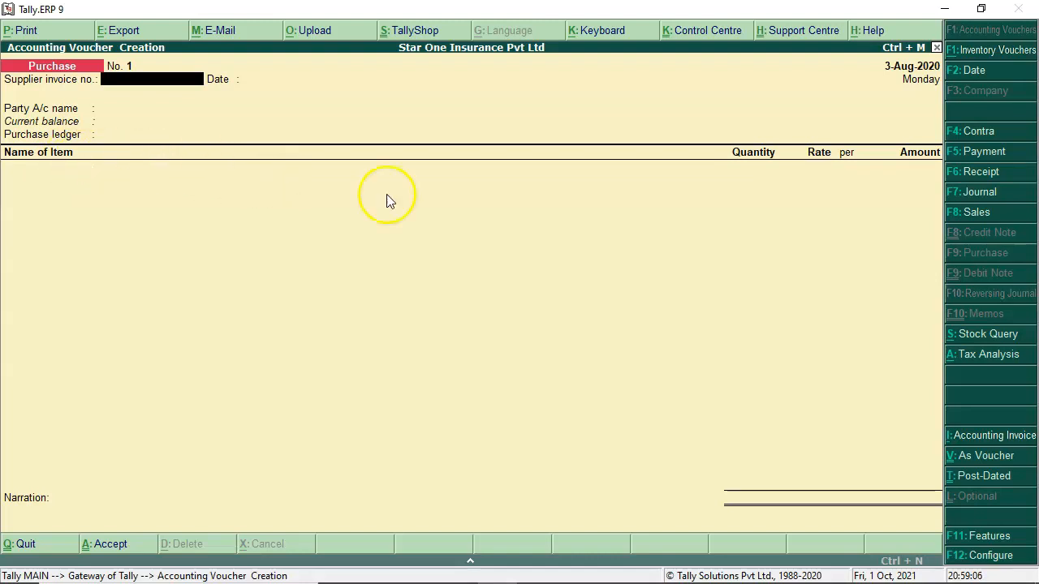
Step: Switch the purchase voucher between invoice layouts, ending in Item Invoice mode
click(996, 440)
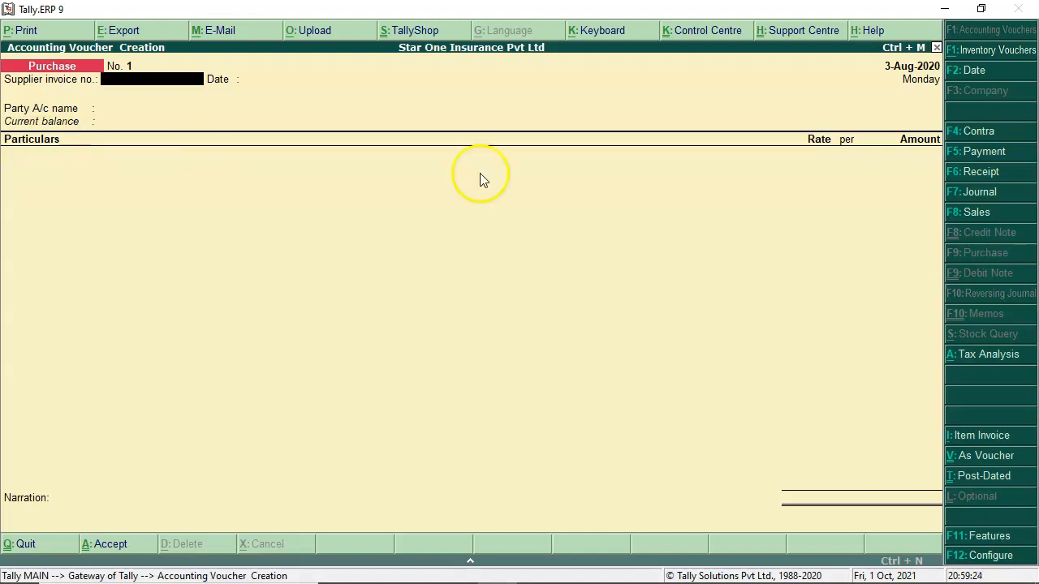
click(984, 453)
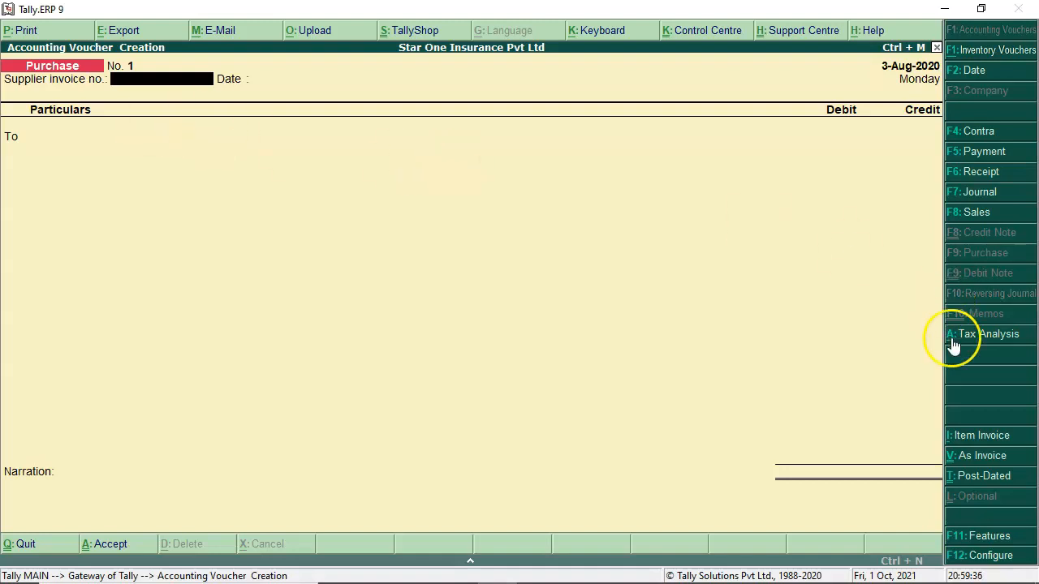
click(980, 439)
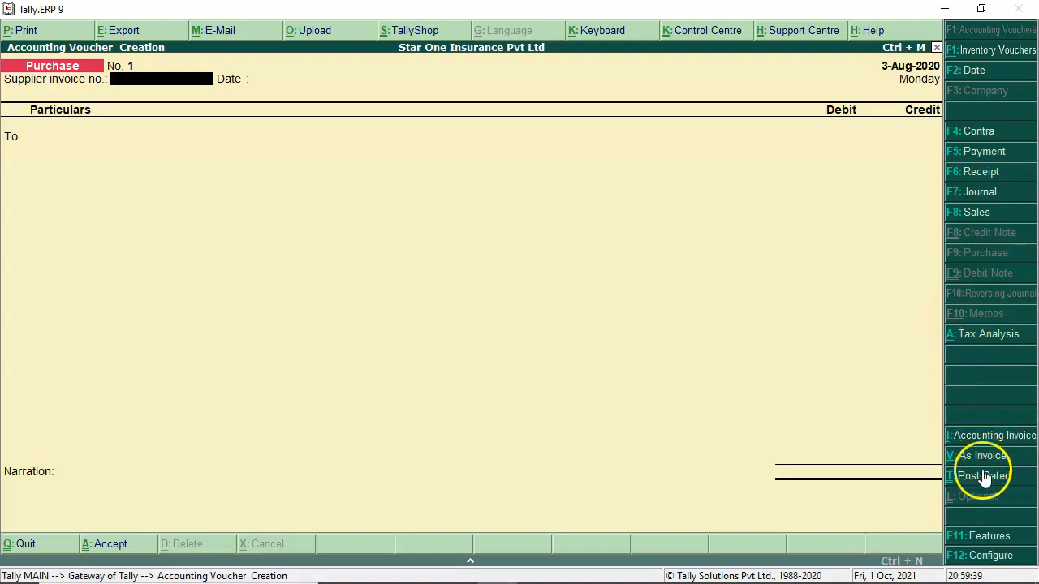
click(980, 433)
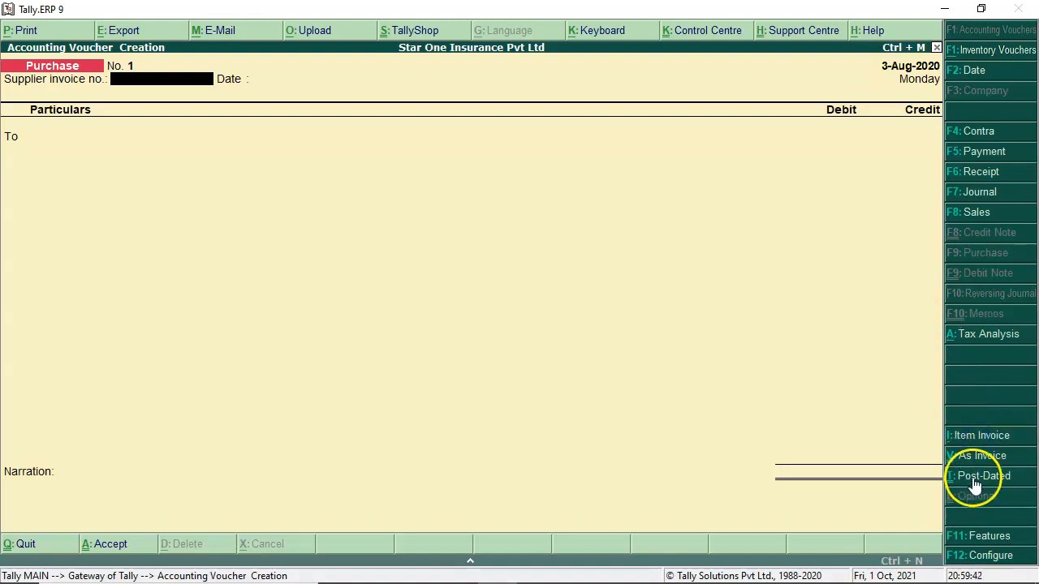
click(981, 460)
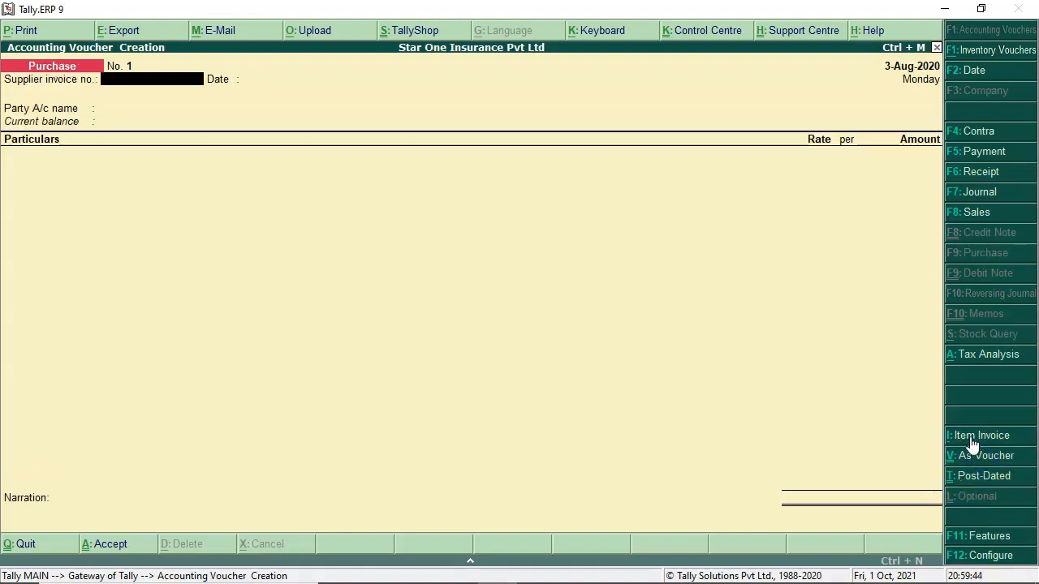
click(972, 438)
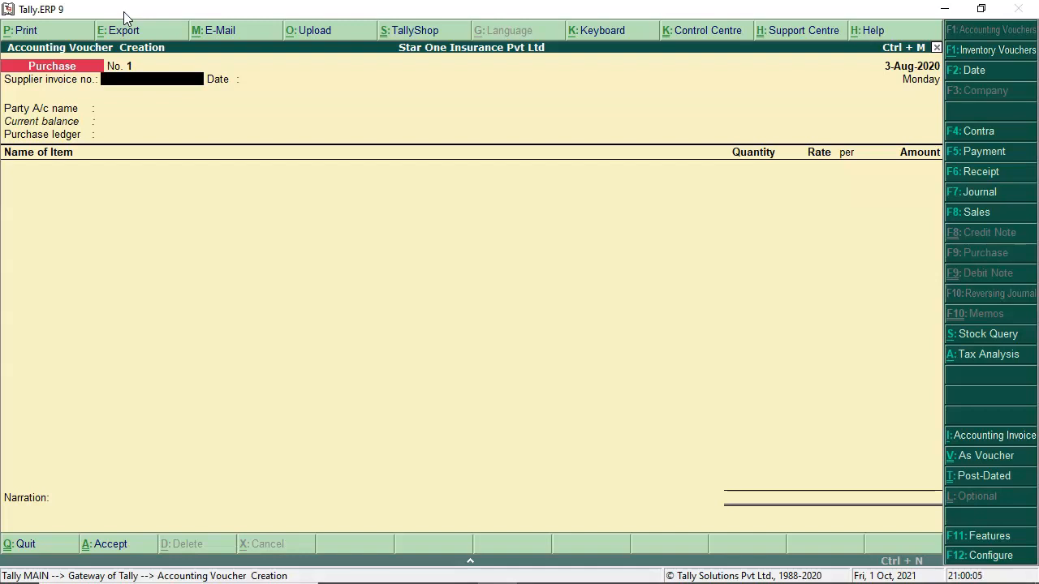
Step: Enter the supplier invoice number and step back to correct it
text(SHE)
text(0025)
text(/21-)
text(0-2)
text(1)
key(Return)
key(BackSpace)
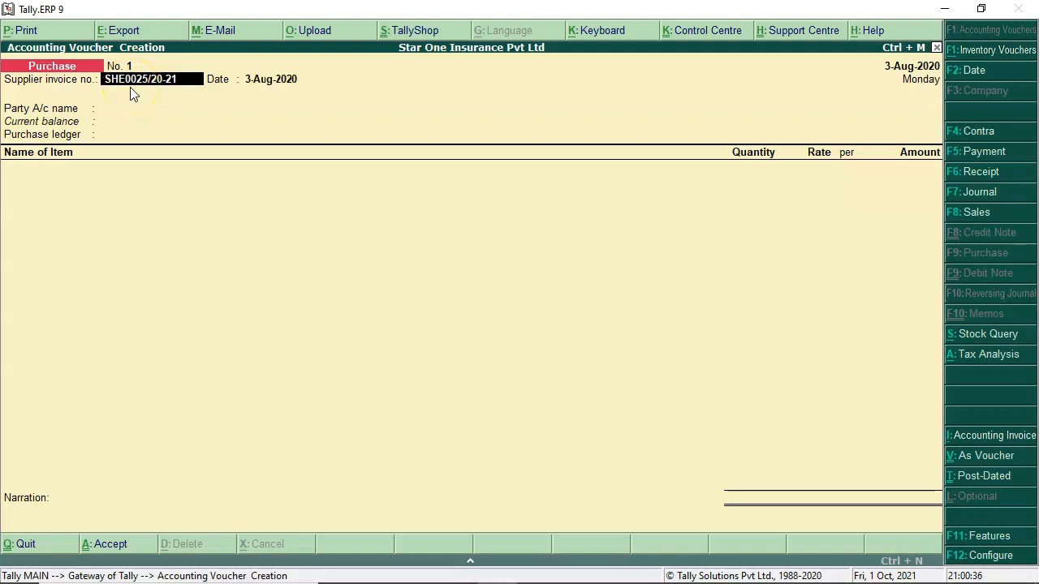
Step: Confirm the supplier invoice number and date 3-Aug-2020, then browse the ledger list for a party
key(Return)
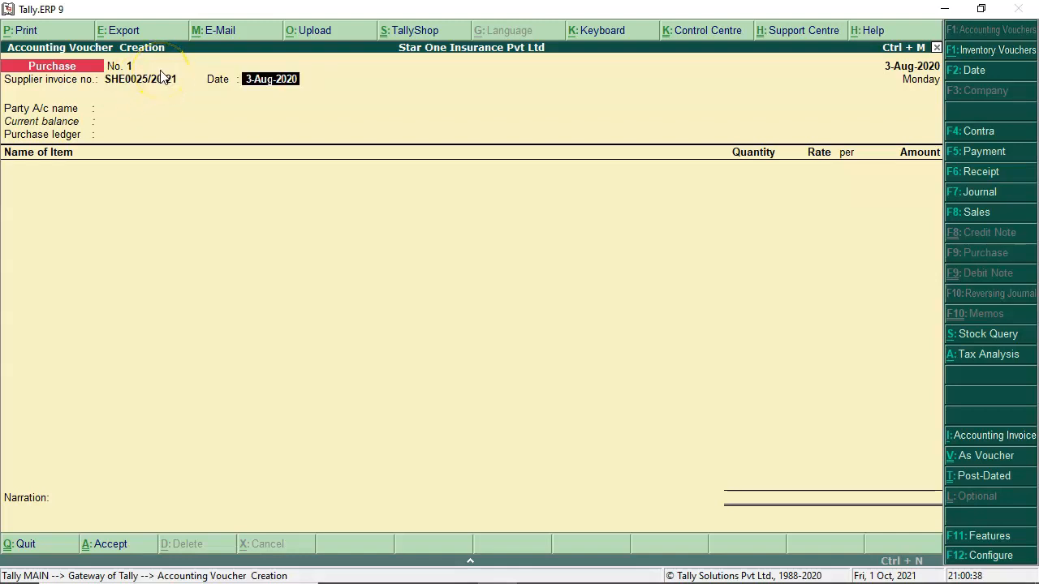
key(Return)
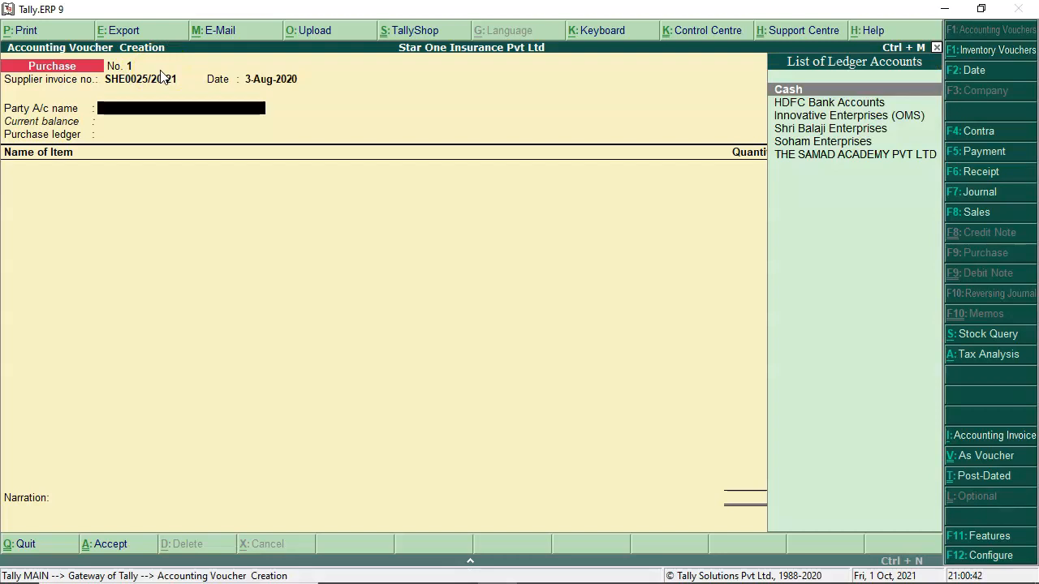
key(Down)
key(Down)
key(Down)
key(Down)
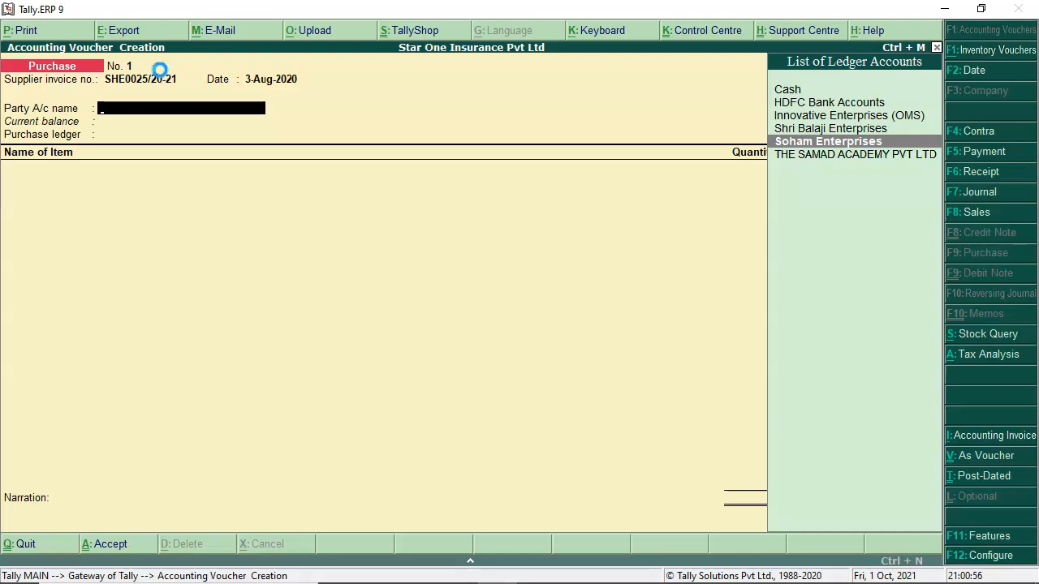
key(alt+c)
Step: Name the new ledger 'Soham Enterprisess' under Sundry Creditors, keeping rupee currency and no credit period
text(So)
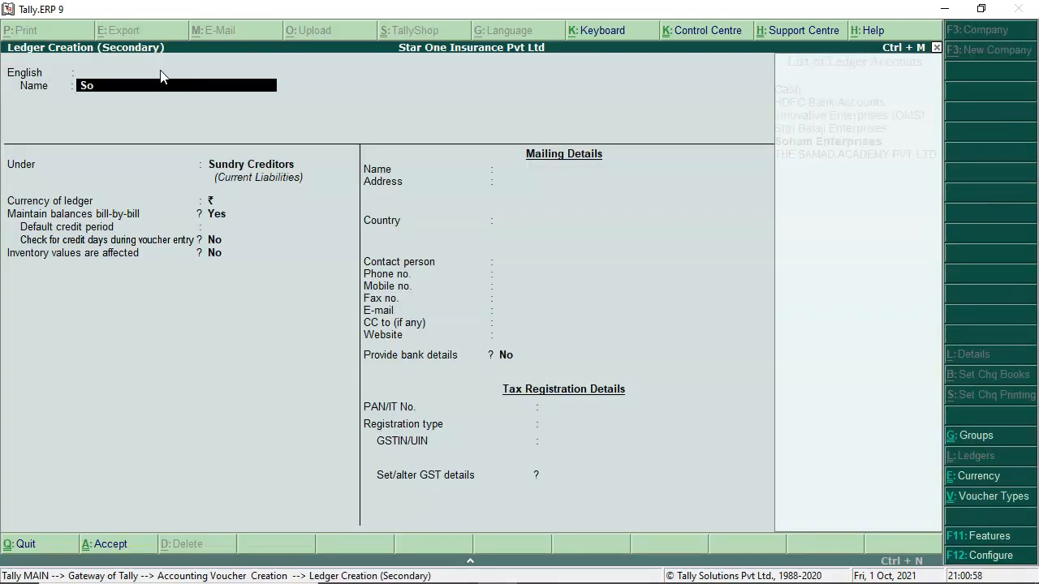
text(ham Enterprisess)
key(Return)
key(Return)
key(Return)
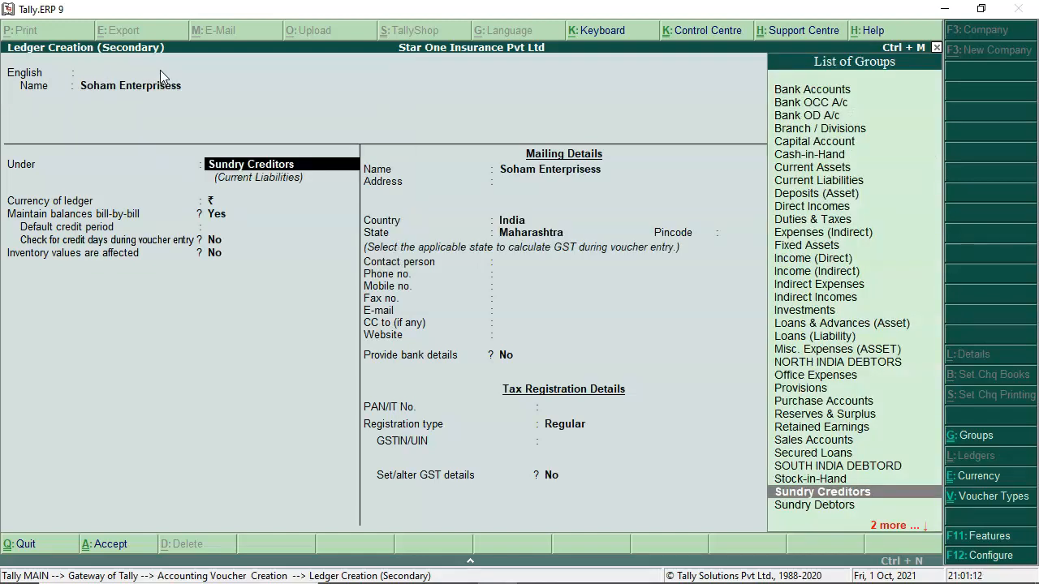
key(Return)
key(Return)
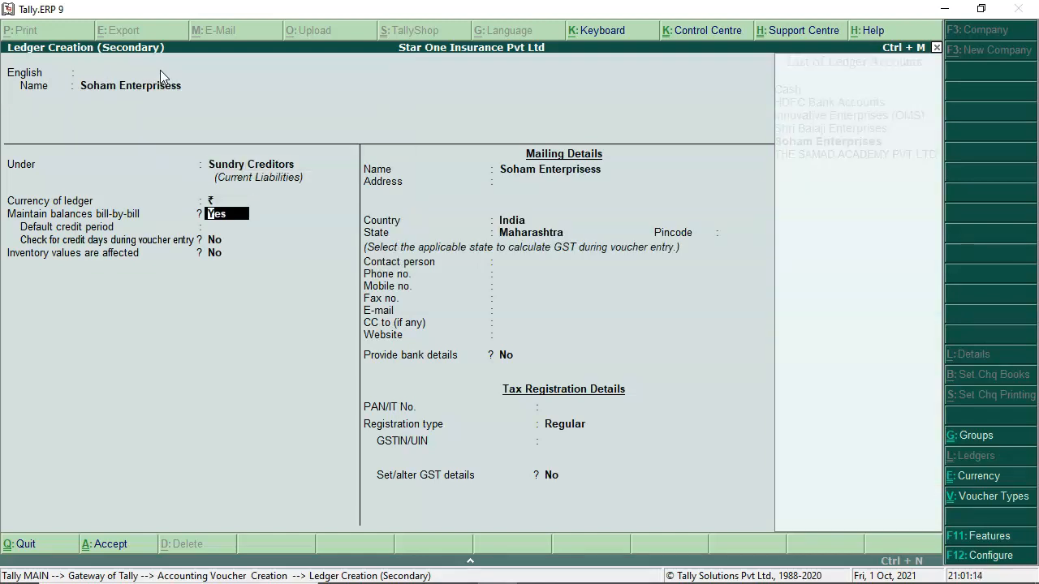
key(Return)
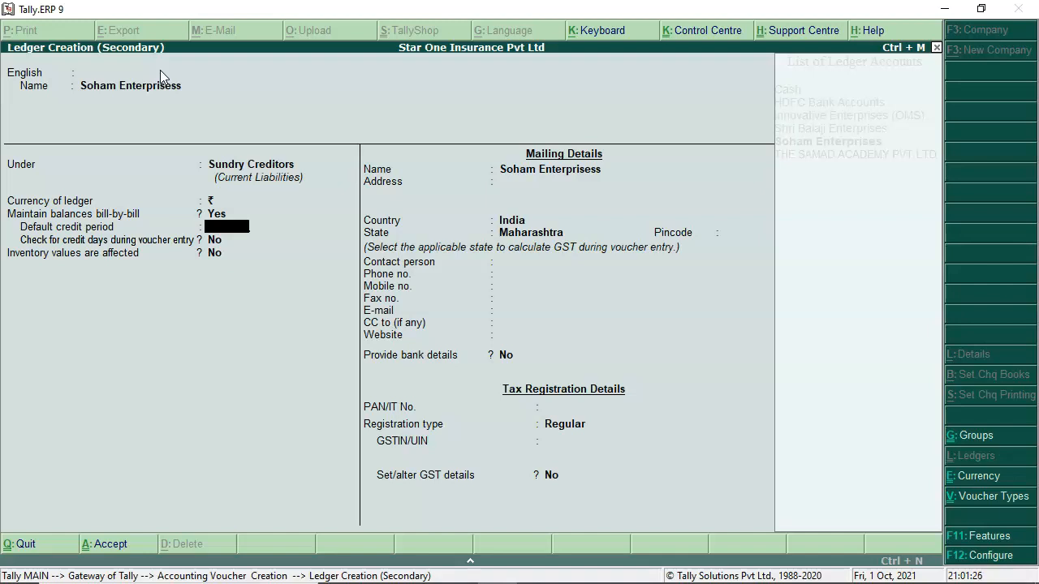
key(Return)
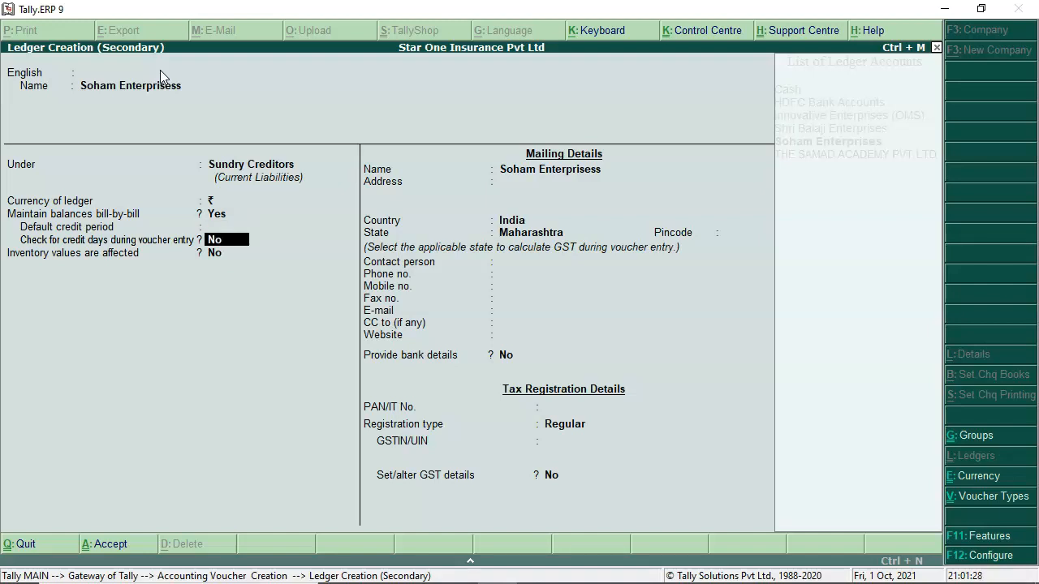
key(Return)
Step: Fill the three address lines with 'Addd', 'Addd' and 'Add'
text(Addd)
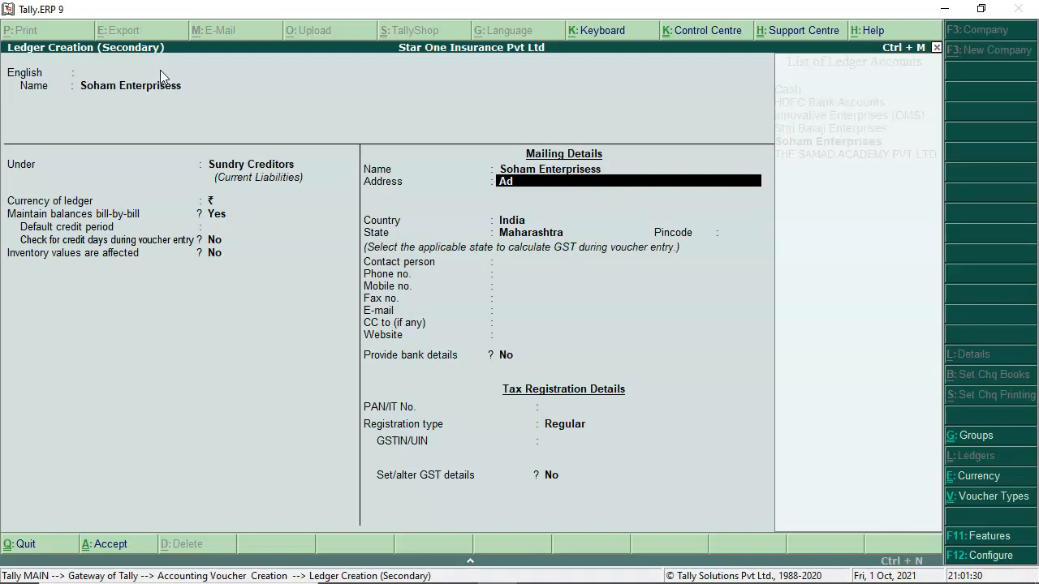
key(Return)
text(Addd)
key(Return)
text(Add)
key(Return)
key(Return)
key(Return)
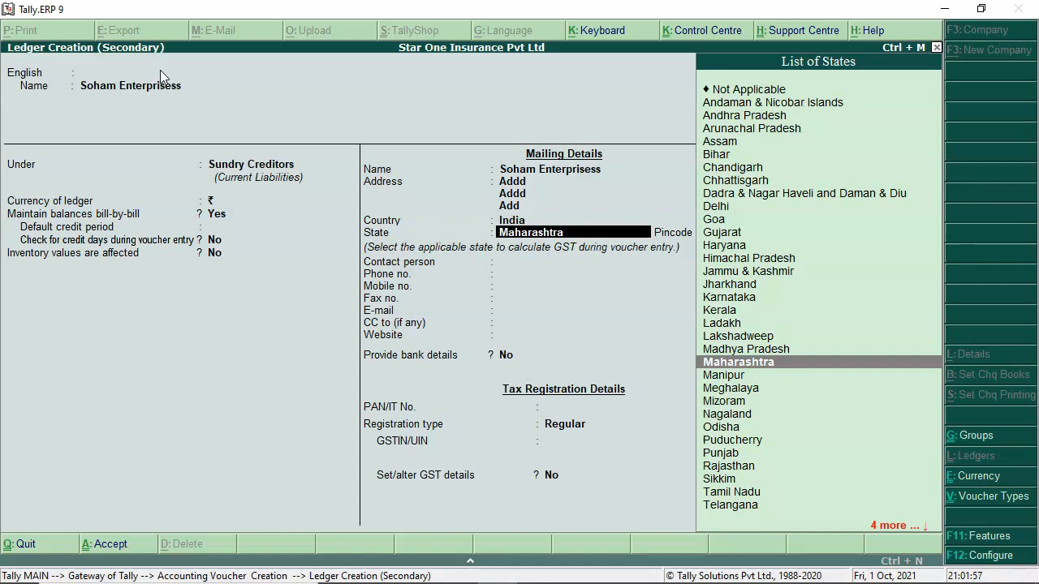
Step: Set state Maharashtra, Regular GST registration and enter the ledger's GSTIN
key(Return)
key(Return)
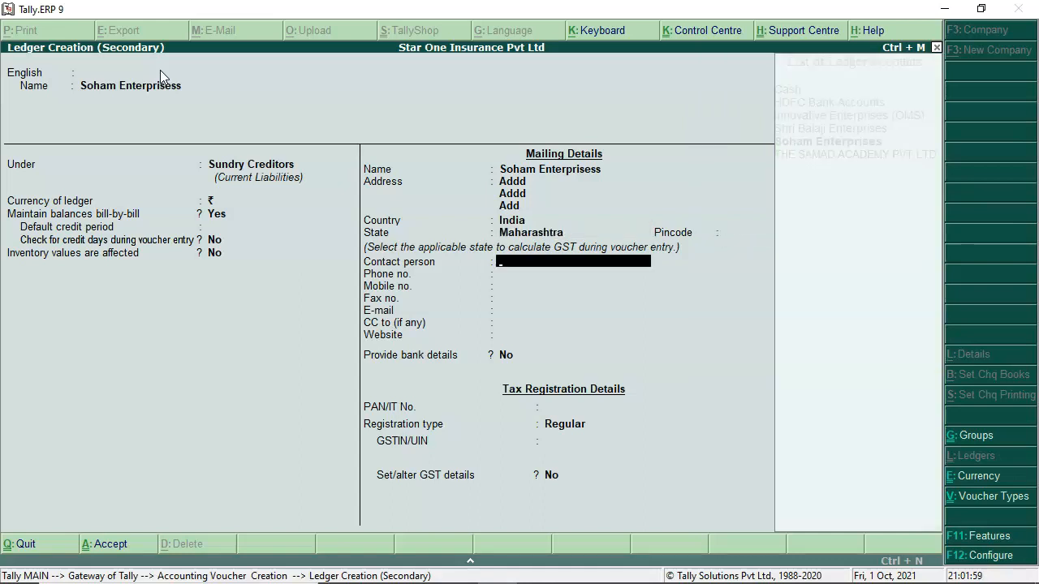
key(Return)
key(Return)
key(Return)
key(Return)
key(Return)
key(Return)
key(Return)
key(Return)
key(Return)
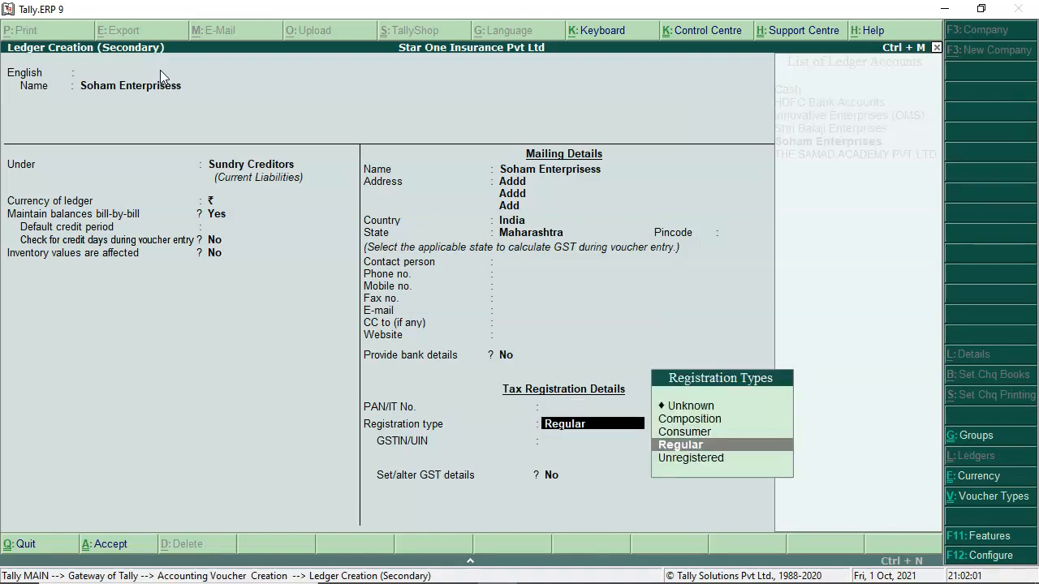
key(Return)
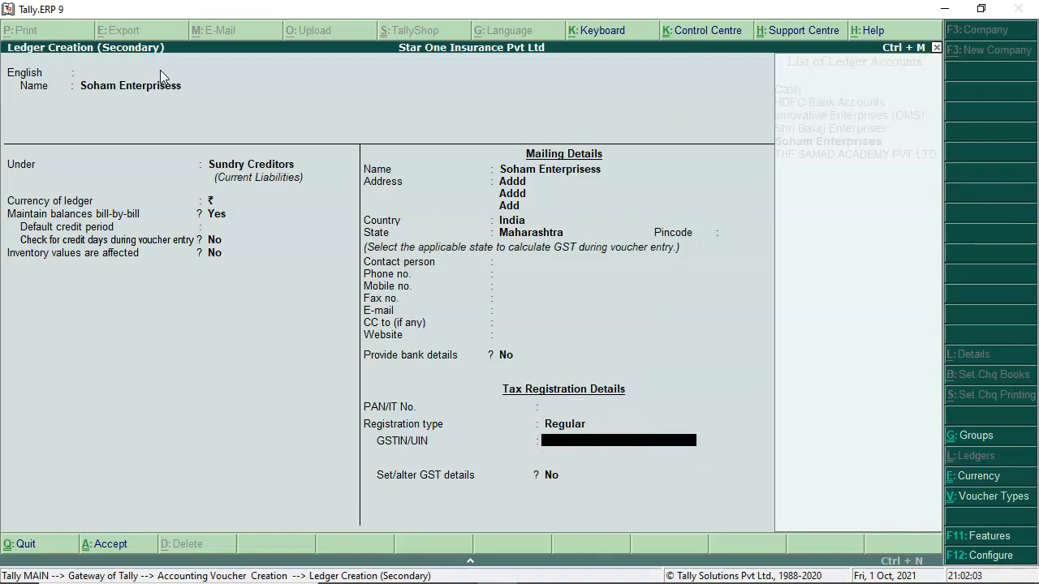
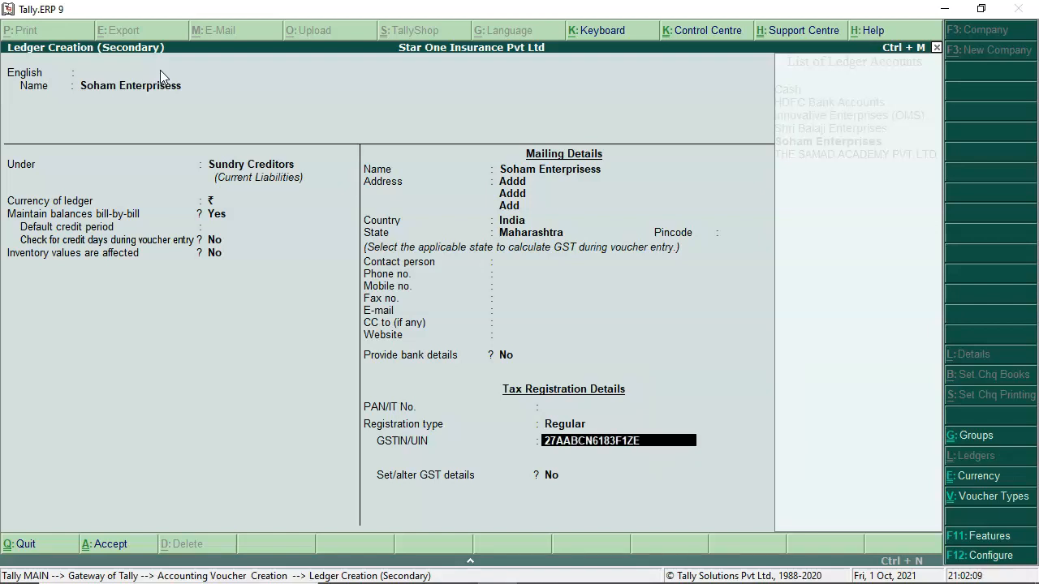
key(Return)
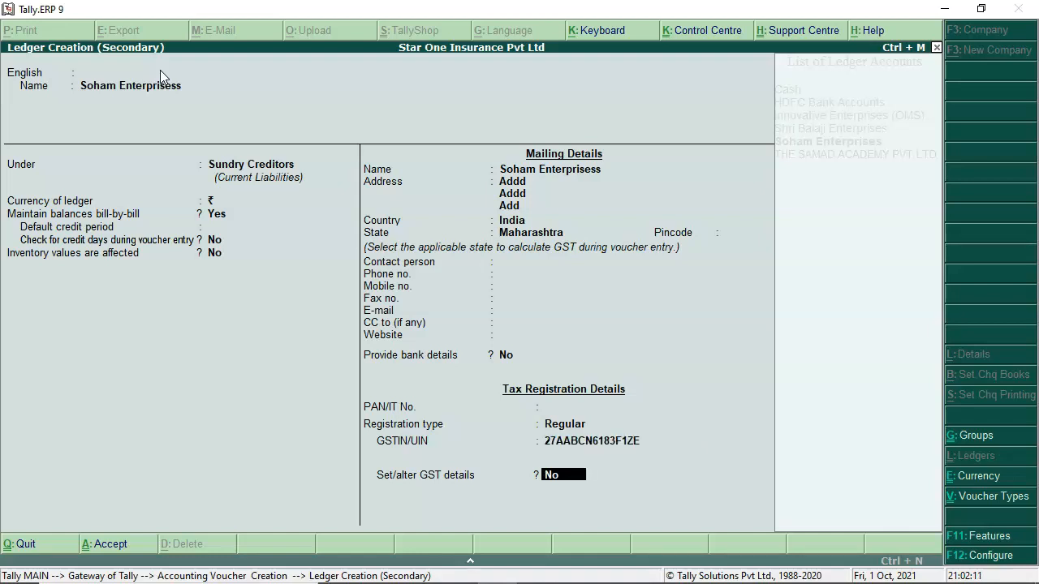
key(Return)
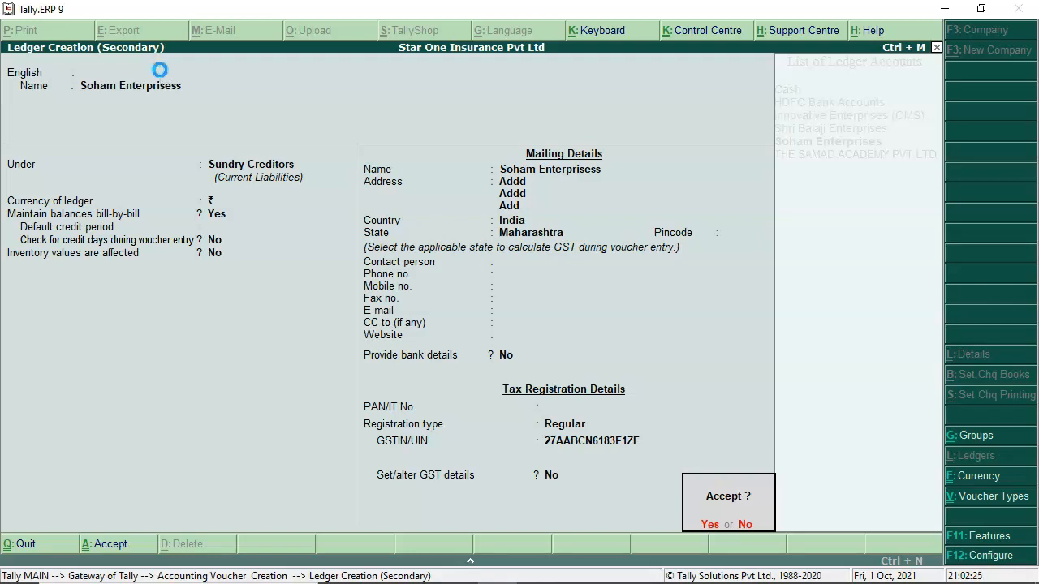
Step: Save Soham Enterprisess as the party, choose Purchase Account as purchase ledger and open it for alteration
key(Return)
key(Return)
key(Return)
key(Return)
key(Return)
key(Return)
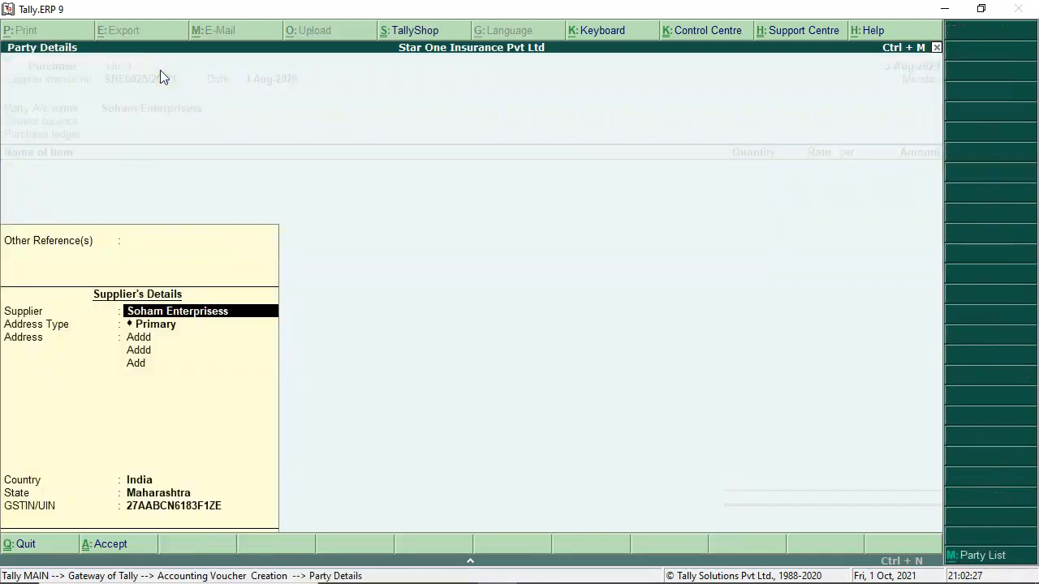
key(Return)
key(Return)
key(Return)
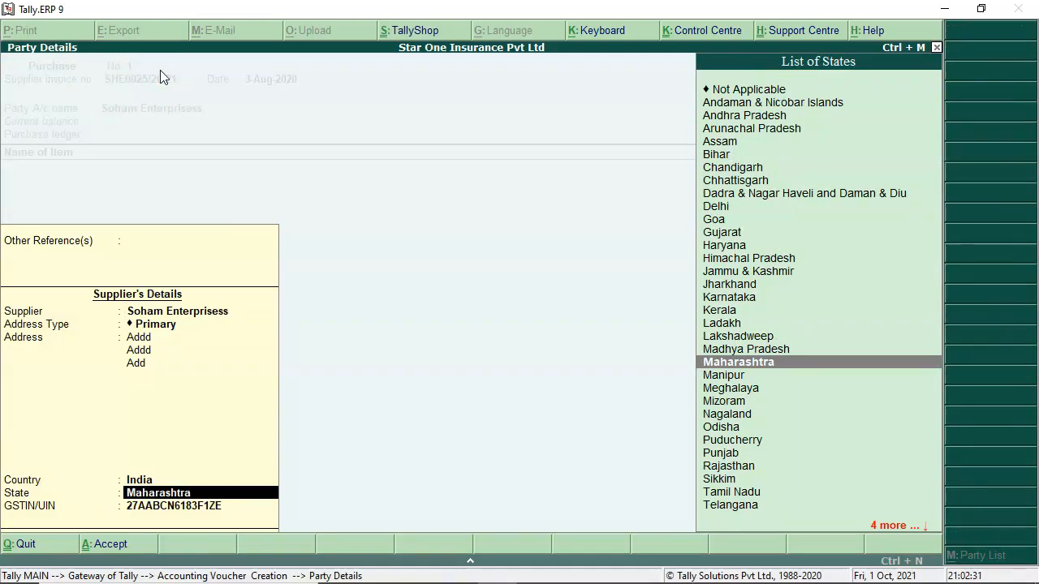
key(Return)
key(Return)
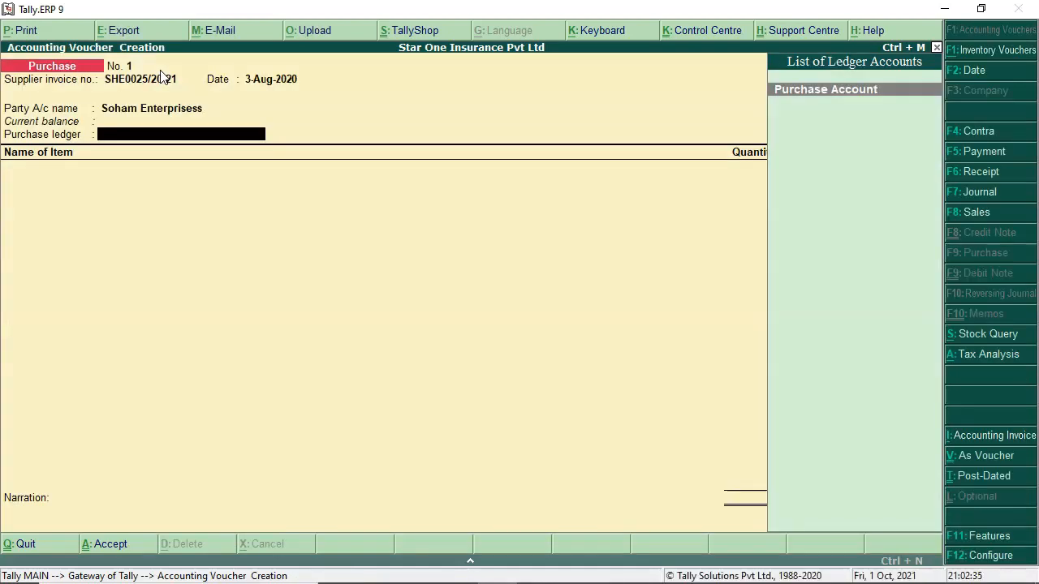
key(Return)
key(Escape)
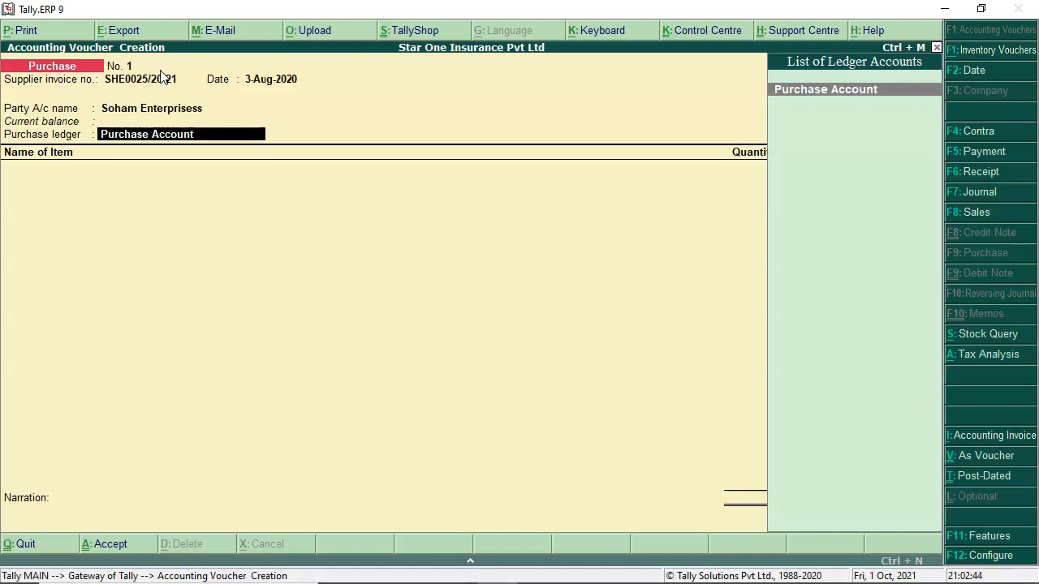
key(ctrl+Return)
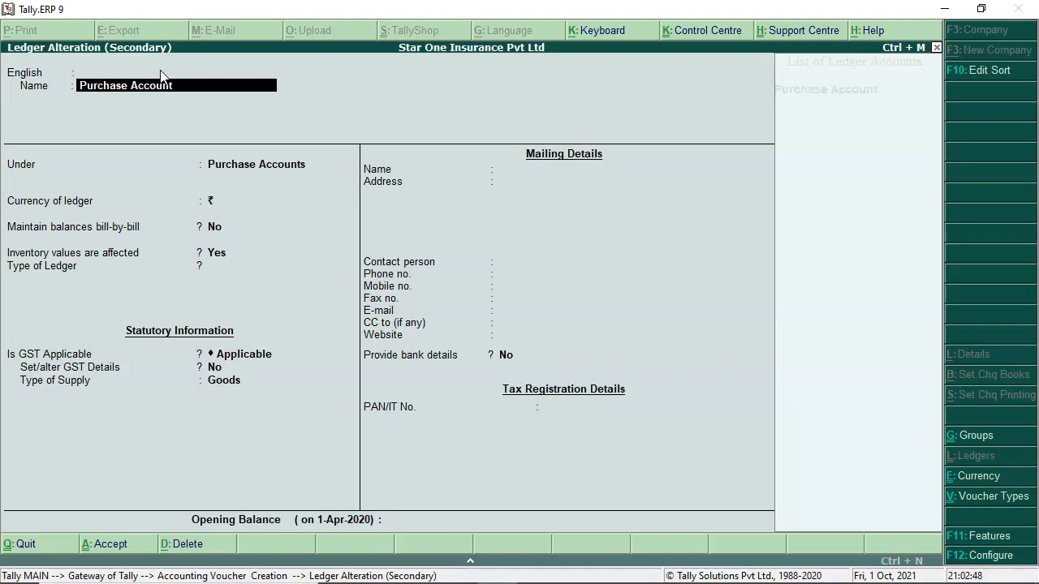
Step: Save Purchase Account under Purchase Accounts with Goods supply and Not Applicable classification, returning to the voucher
key(Return)
key(Return)
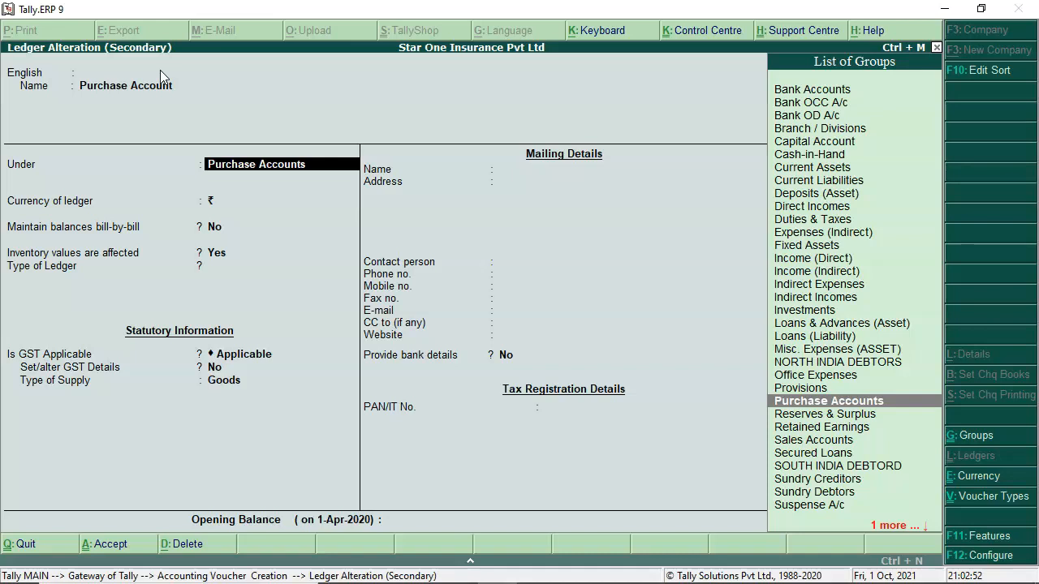
key(Return)
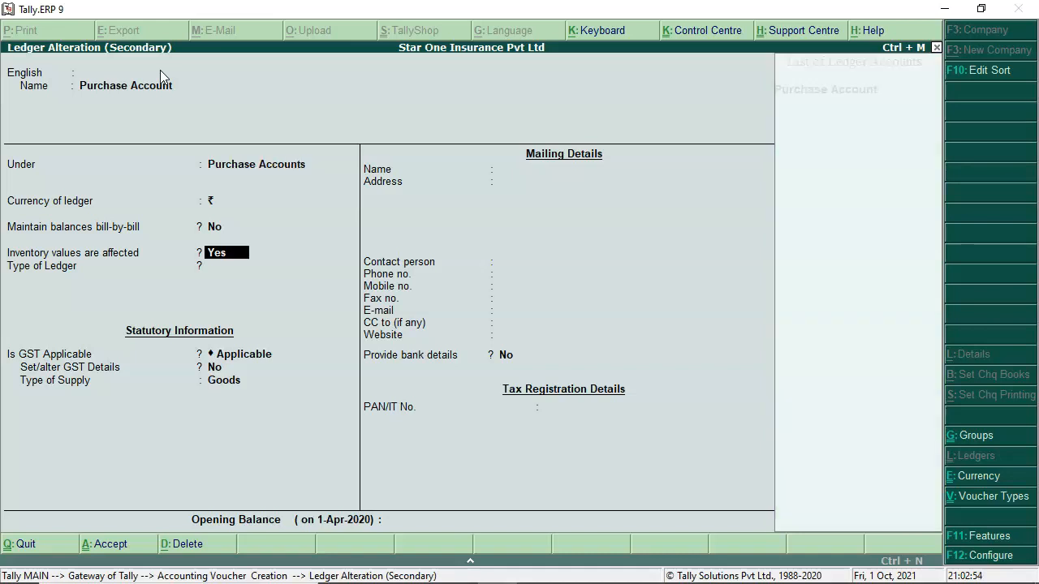
key(Return)
key(Return)
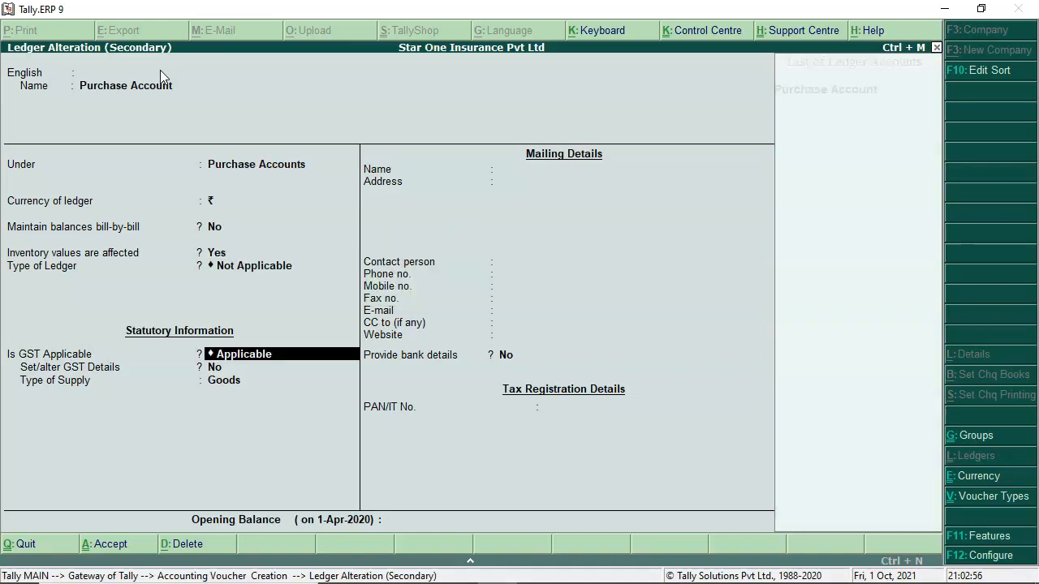
key(Return)
key(Return)
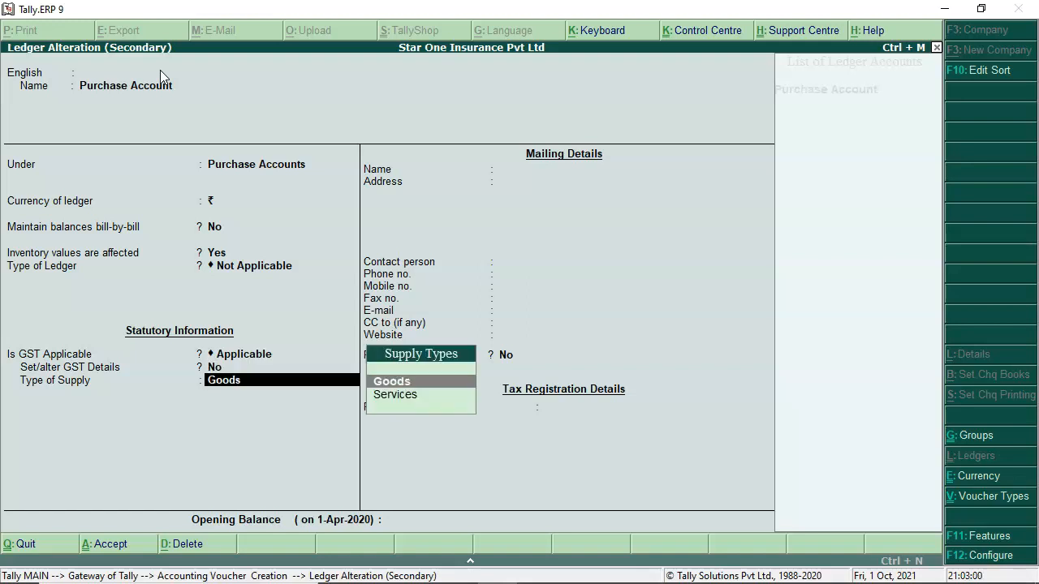
key(Return)
key(Return)
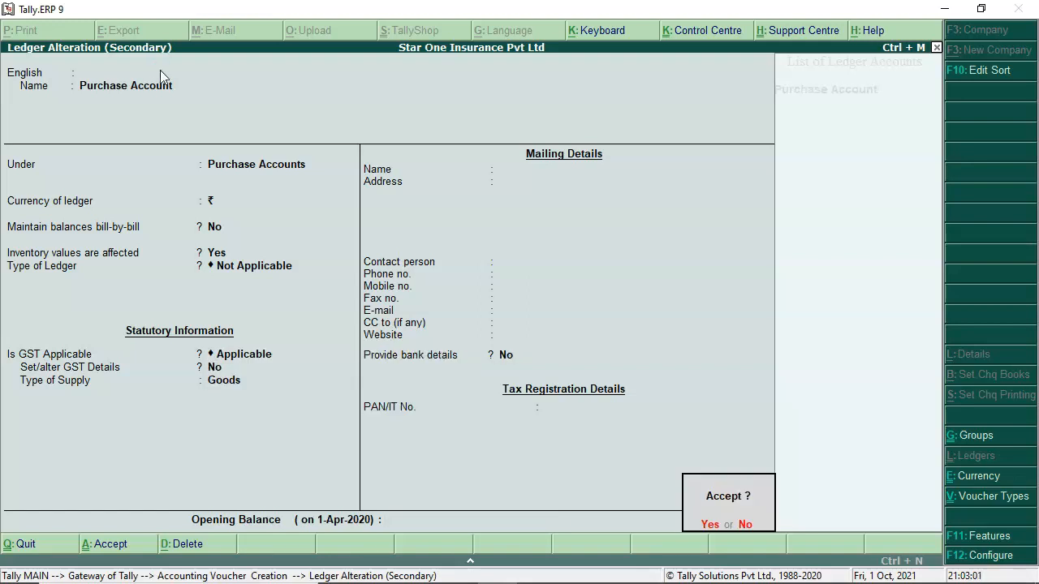
key(Return)
key(Return)
key(Return)
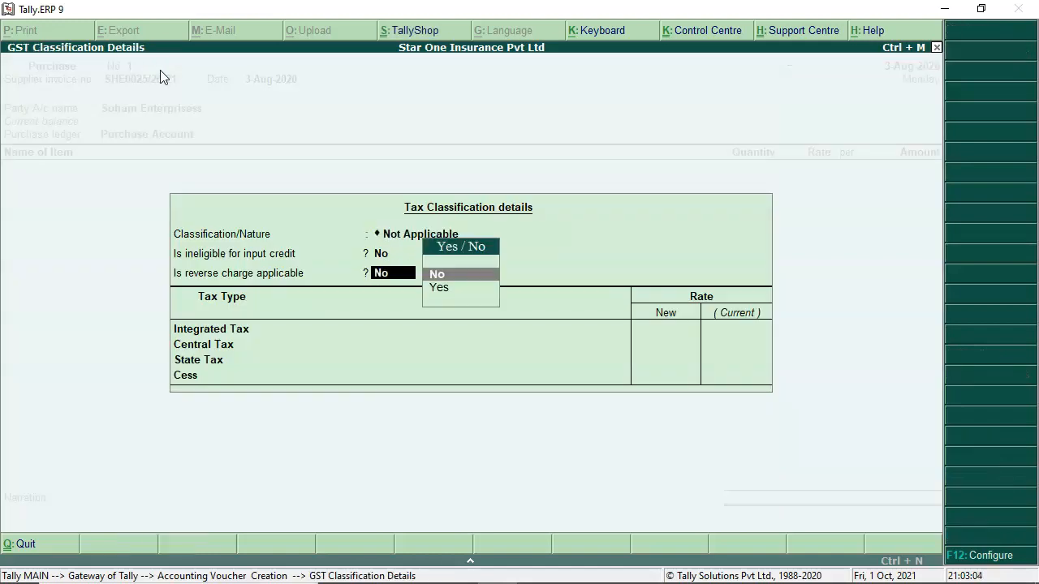
key(Return)
key(Return)
key(Return)
key(Return)
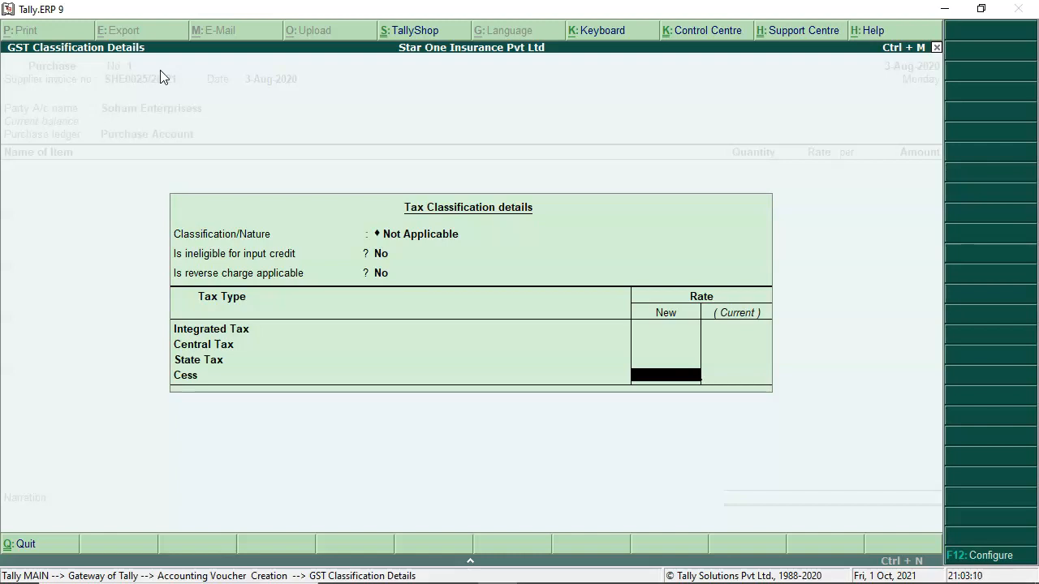
key(Return)
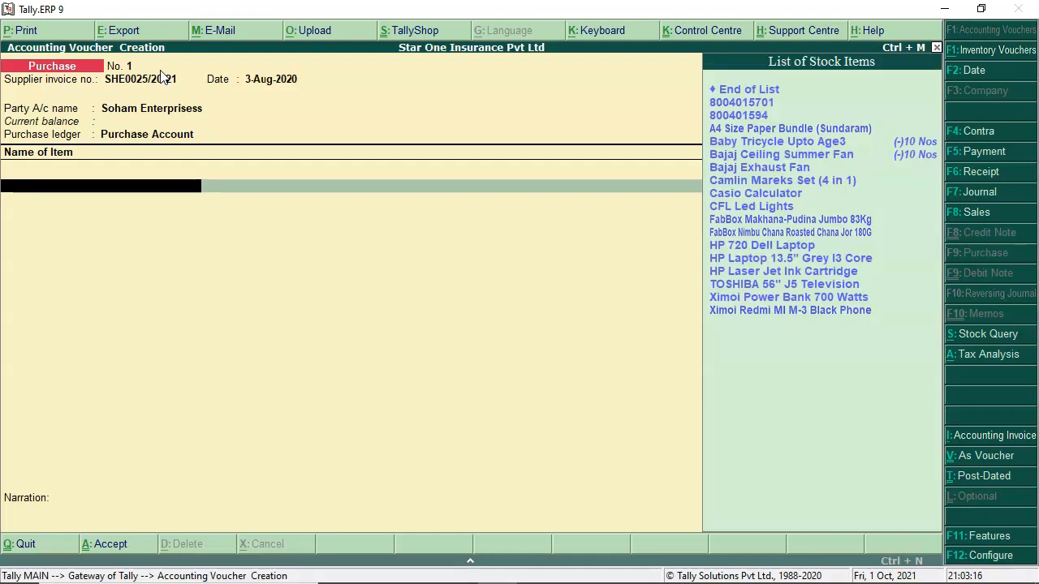
key(alt+Tab)
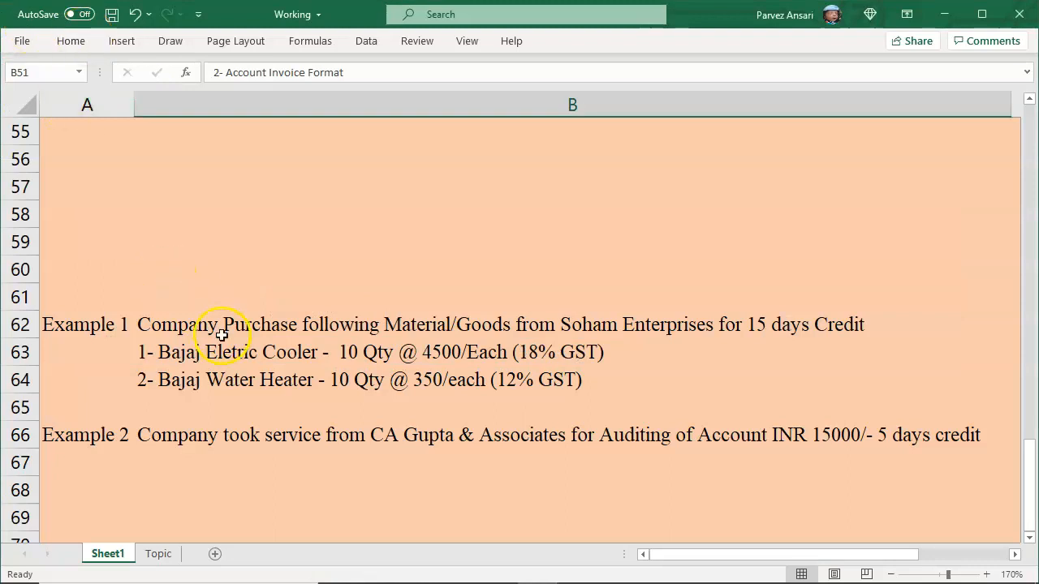
click(231, 347)
drag(321, 72, 231, 69)
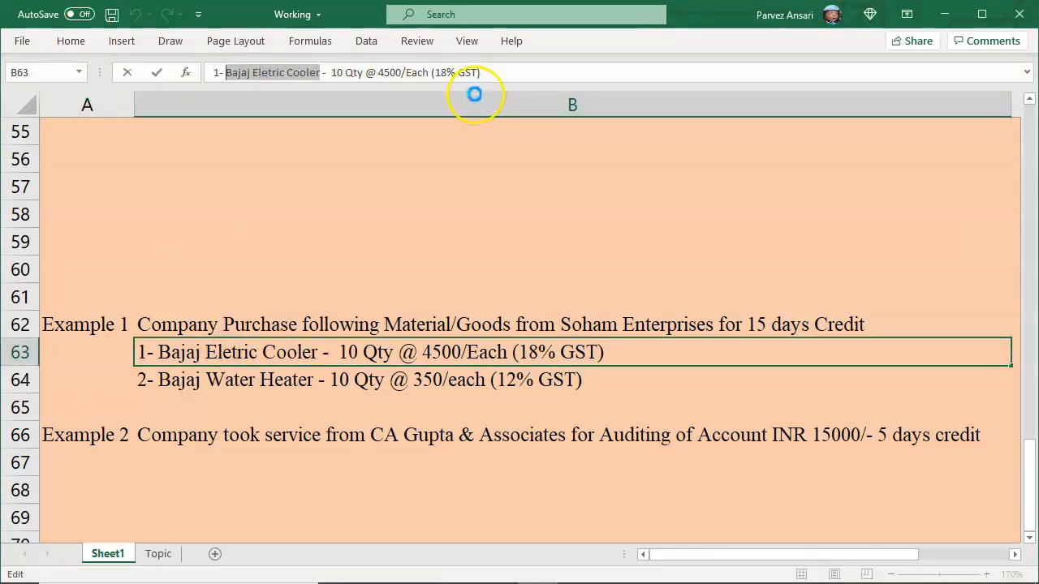
key(alt+Tab)
key(alt+Tab)
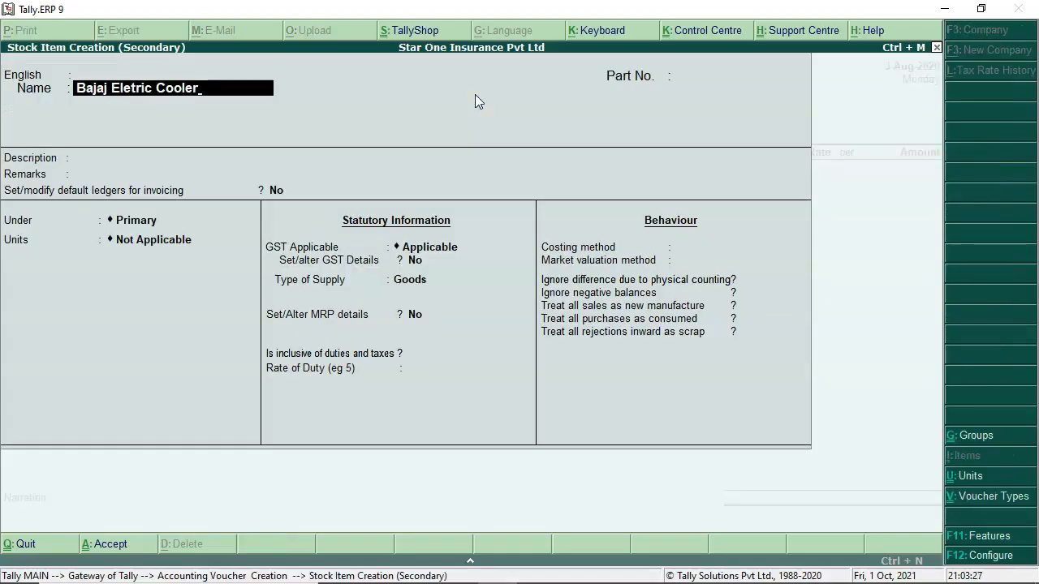
Step: Place Bajaj Eletric Cooler under Primary in Nos, enable GST details and set HSN 584747
key(Return)
key(Return)
key(Return)
key(Return)
key(Return)
key(Return)
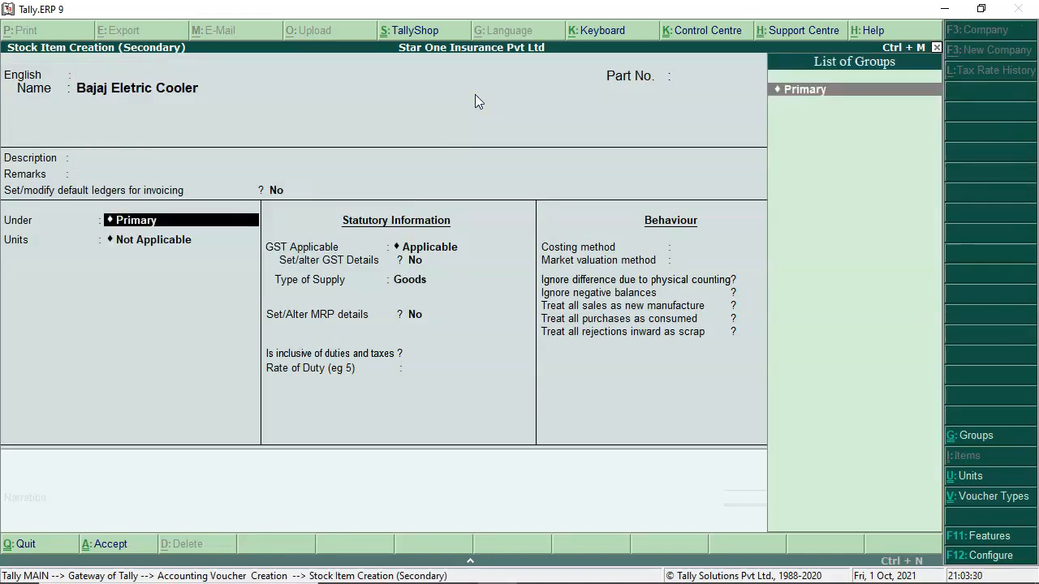
key(Return)
key(Down)
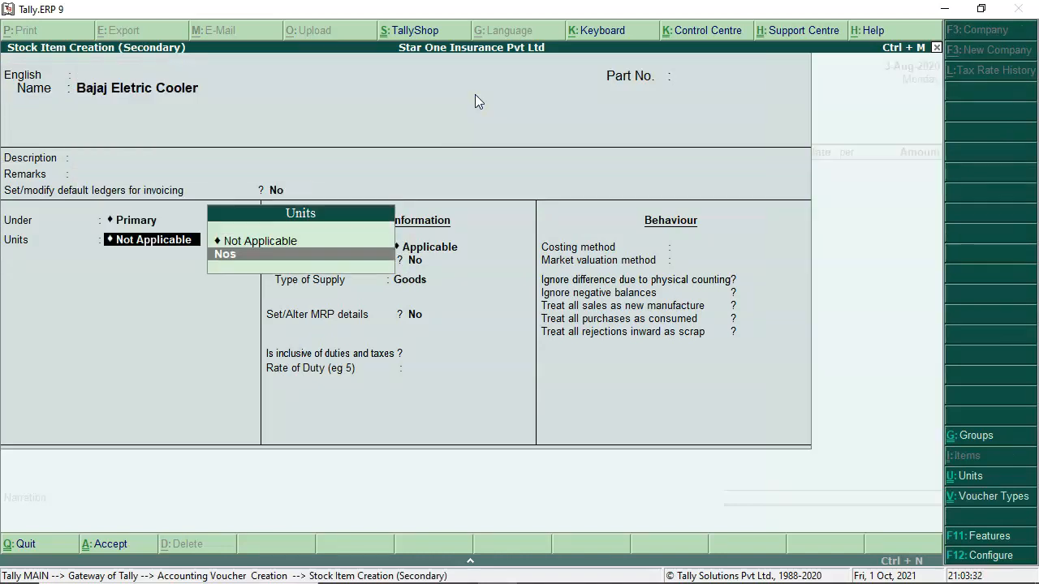
key(Return)
key(Return)
key(Return)
key(Return)
key(Return)
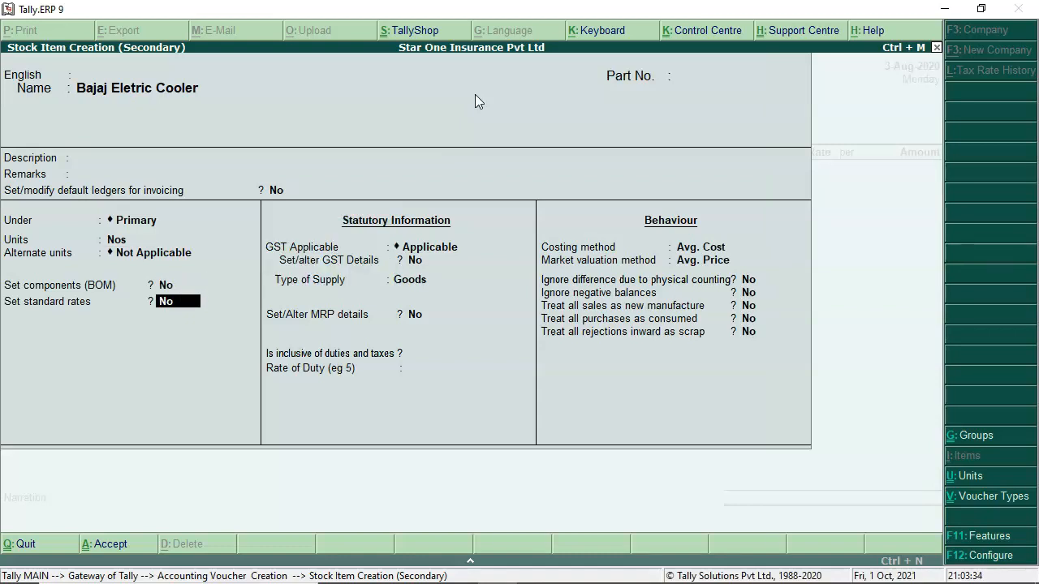
text(y)
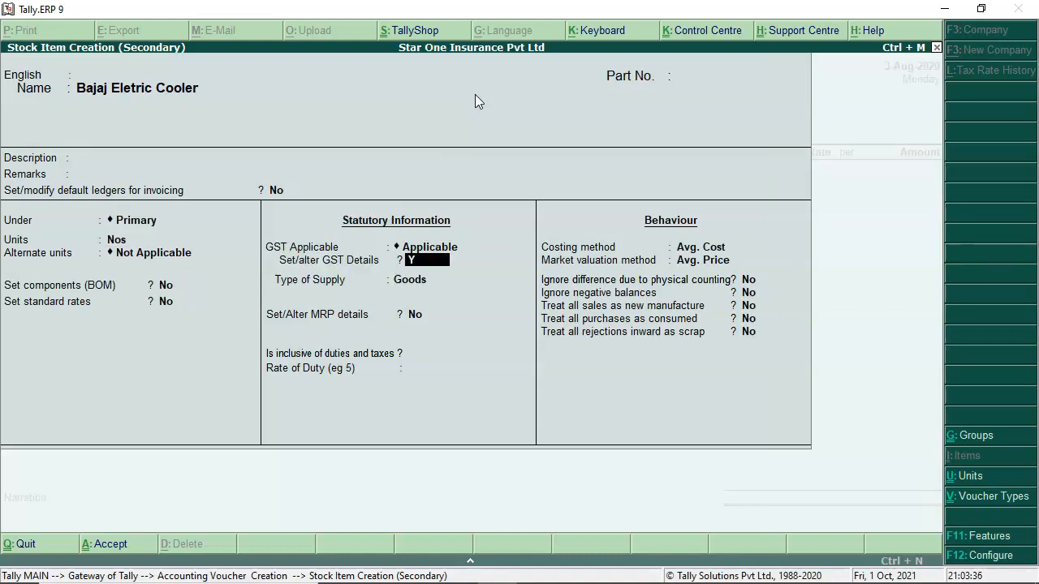
key(Return)
key(Return)
text(584747)
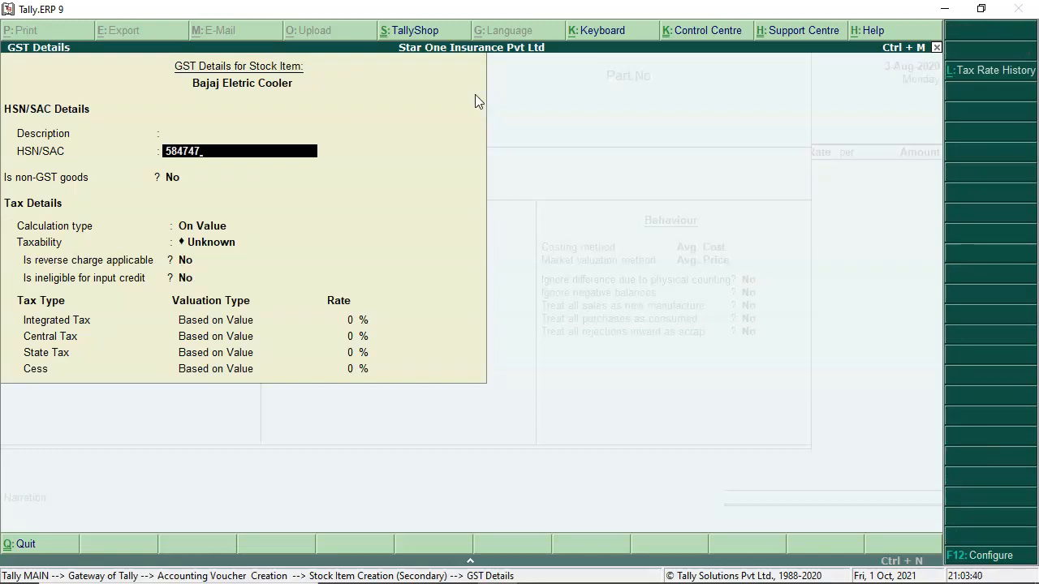
key(Return)
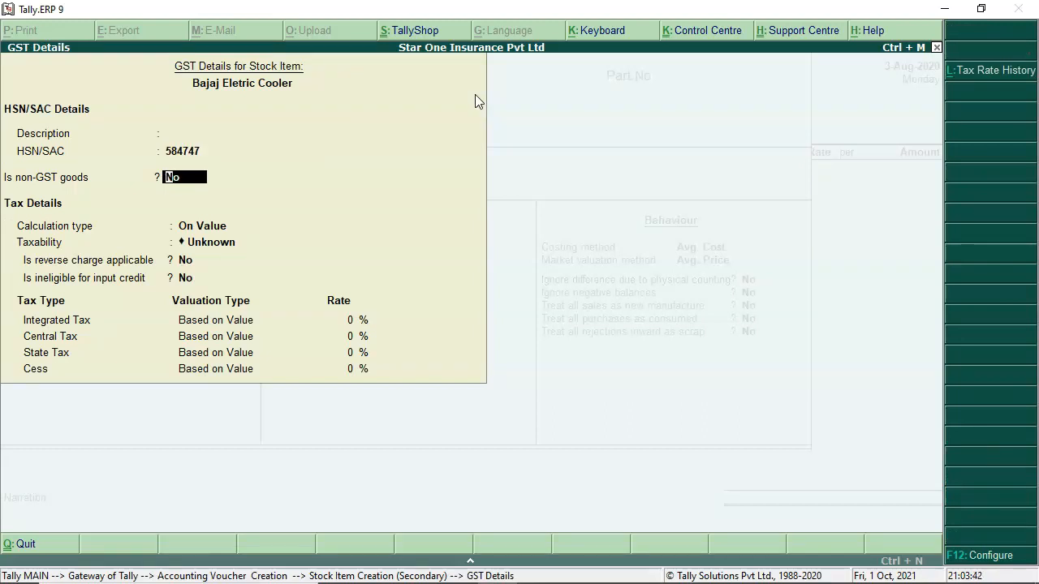
Step: Make the item Taxable at 18% integrated tax and save it
key(Return)
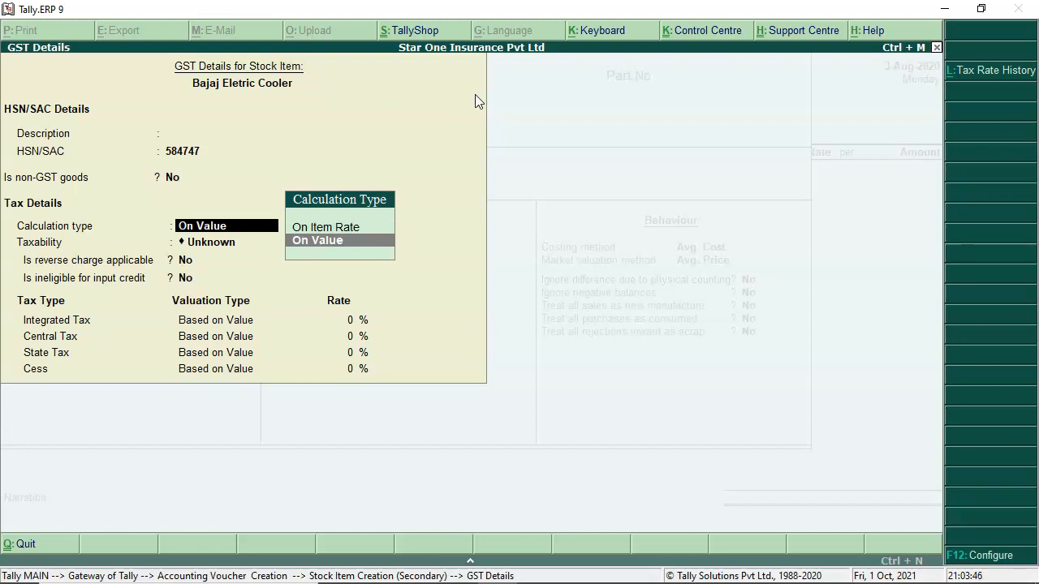
key(Return)
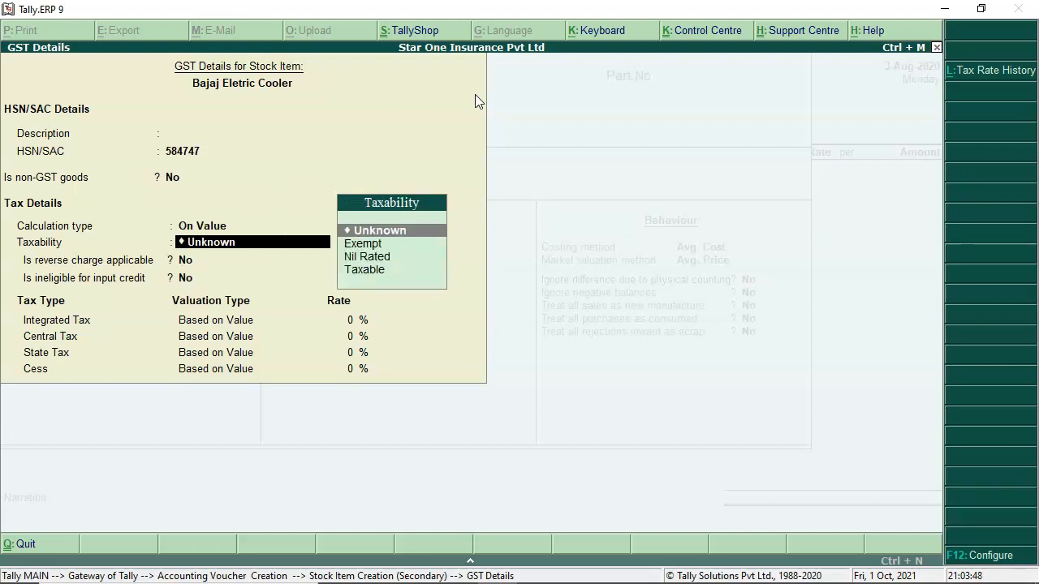
key(Down)
key(Down)
key(Down)
key(Return)
key(Return)
key(Return)
text(18)
key(Return)
key(Return)
key(Return)
key(Return)
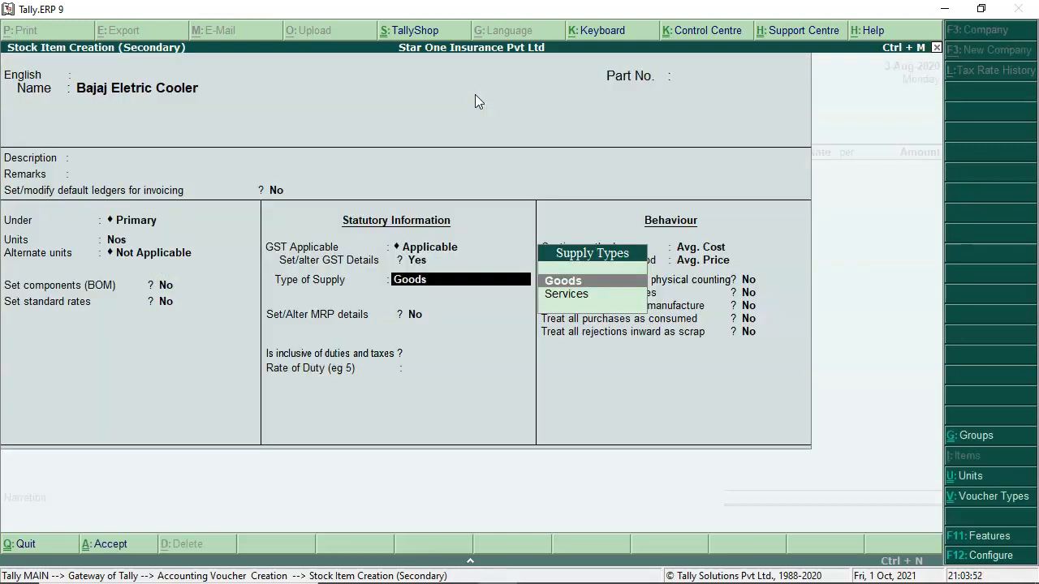
key(Return)
key(Return)
key(Return)
key(Return)
key(Return)
key(Return)
key(Return)
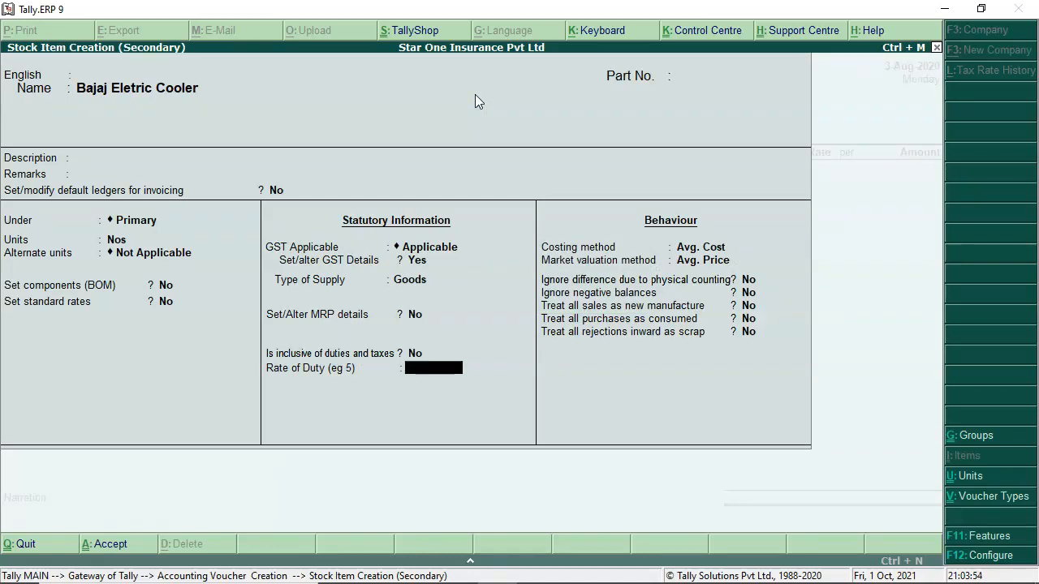
key(Return)
key(Return)
key(Return)
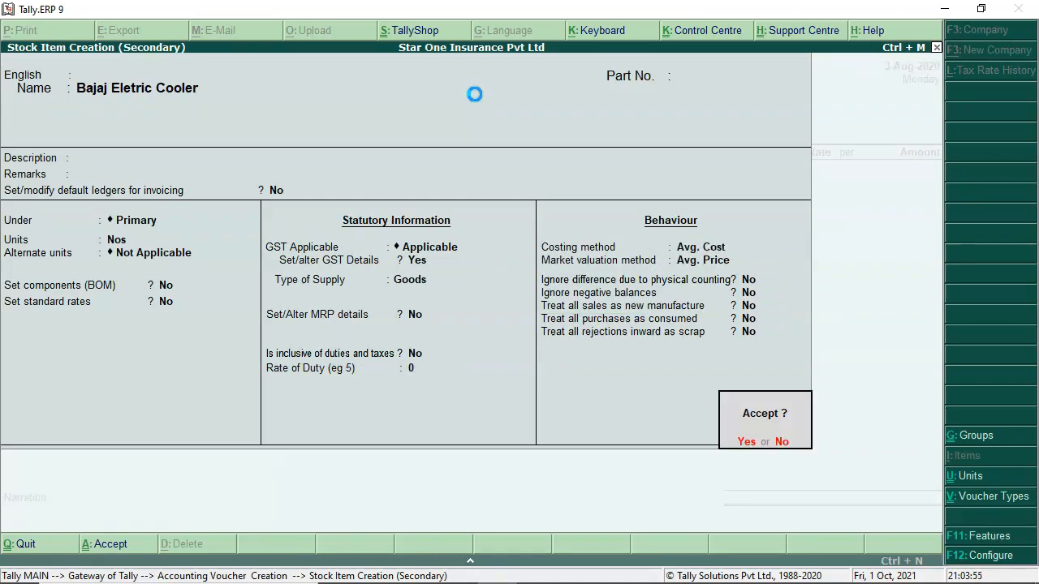
key(Return)
key(Return)
key(Return)
Step: Enter 10 Nos of Bajaj Eletric Cooler at 4,500.00 for a taxable value of 45,000.00
text(10)
key(Return)
key(alt+Tab)
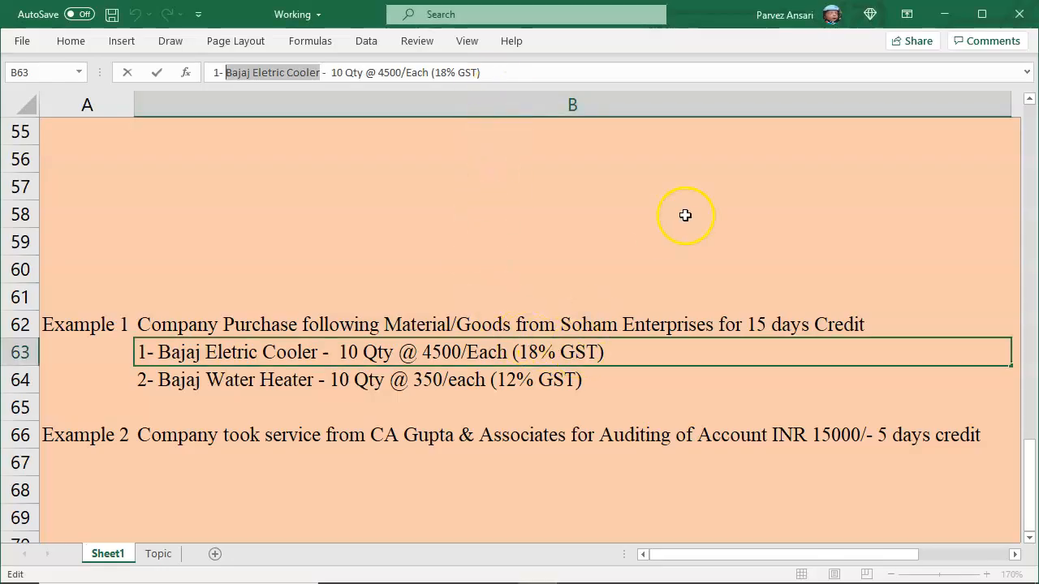
key(alt+Tab)
text(4500)
key(Return)
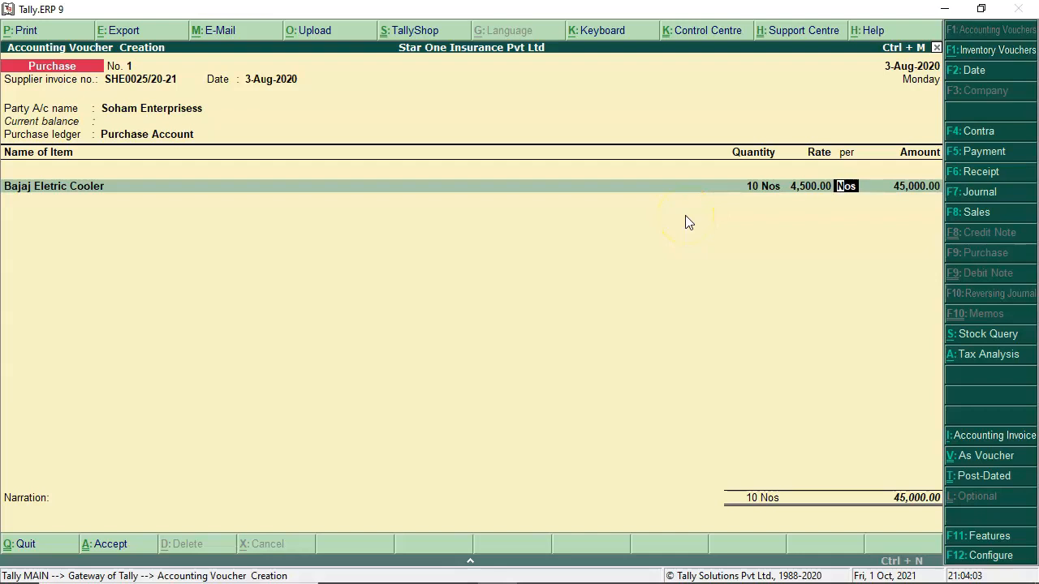
key(Return)
key(Return)
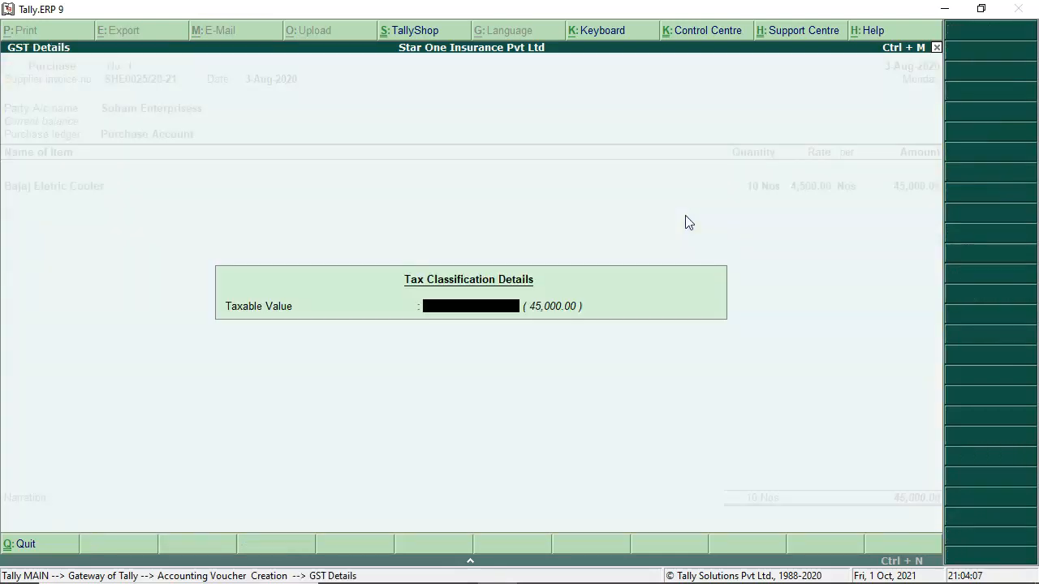
key(Return)
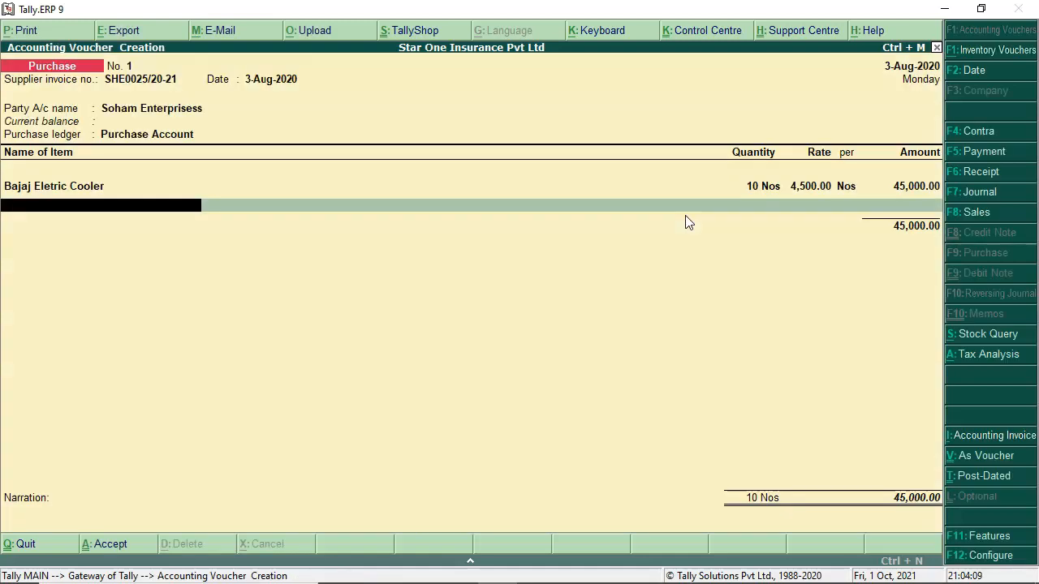
Step: Start creating a new stock item named 'Bajaj Water Heater'
key(alt+c)
text(Bajaj Water Heater)
Step: Place Bajaj Water Heater under Primary with unit Nos and GST details turned on
key(Return)
key(Return)
key(Return)
key(Return)
key(Return)
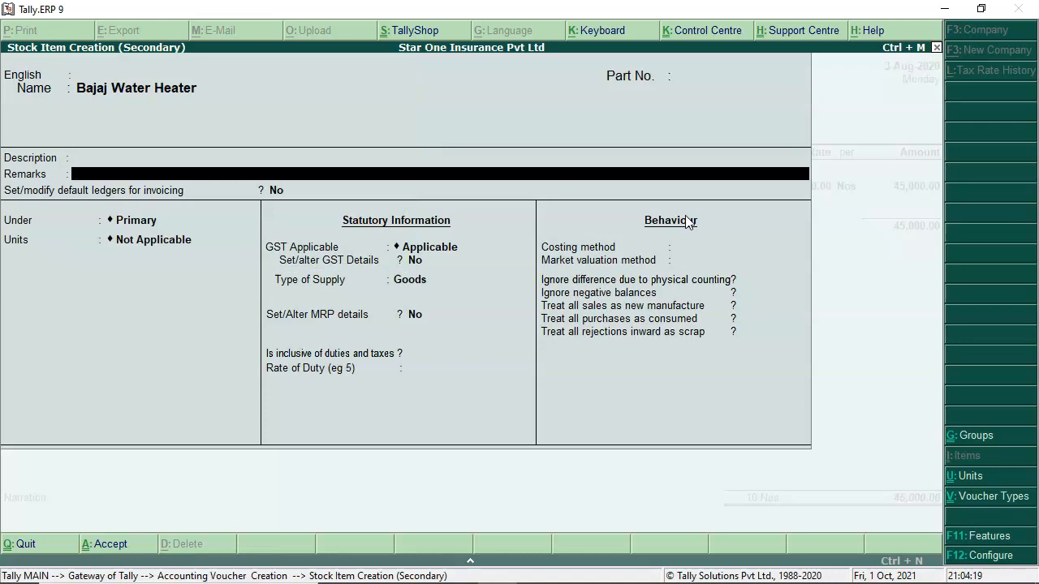
key(Return)
key(Return)
key(Return)
key(Down)
Step: Give the item HSN 54785, Taxable status and a 12% integrated GST rate
key(Return)
key(Return)
key(Return)
key(Return)
key(Return)
key(y)
key(Return)
text(54785)
key(Return)
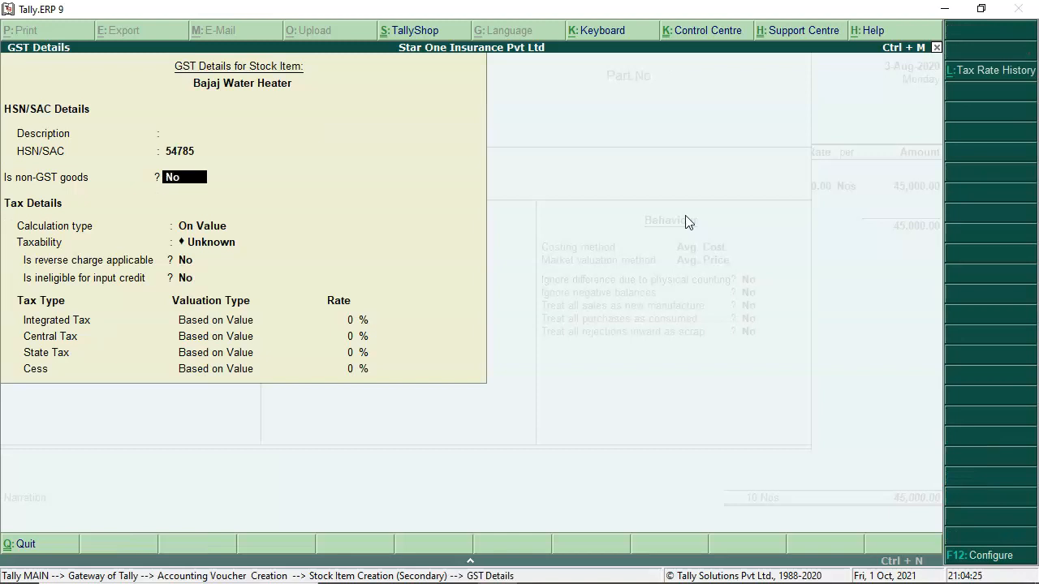
key(Return)
key(Return)
key(Down)
key(Down)
key(Down)
key(Return)
key(Return)
key(Return)
text(12)
key(Return)
key(Return)
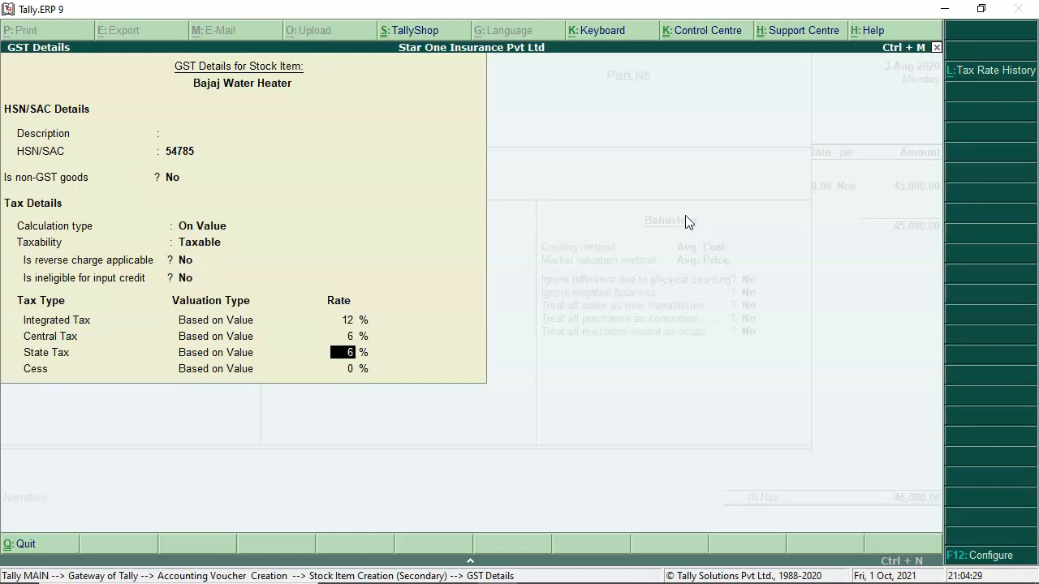
key(Return)
key(Return)
key(Return)
key(Return)
key(Return)
key(Return)
key(Return)
key(Return)
key(Return)
key(Return)
key(Return)
key(Return)
key(Return)
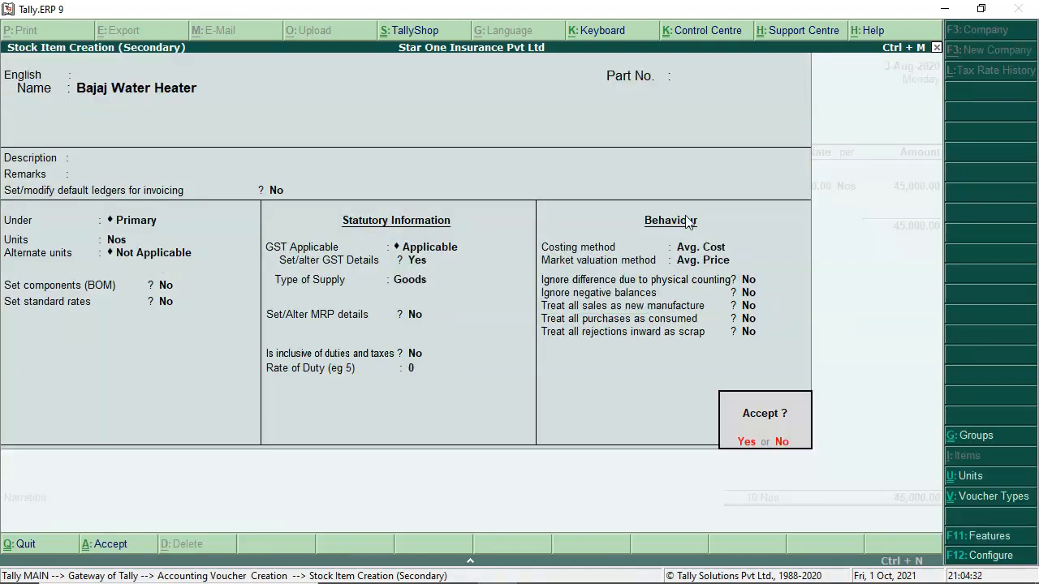
key(Return)
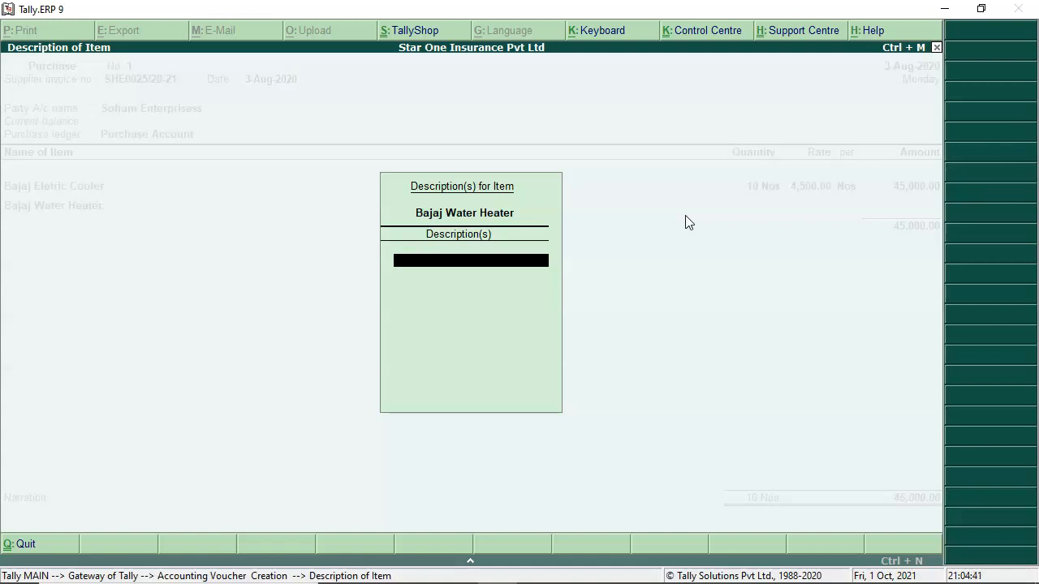
Step: Add description lines 'Black in Colour' and '5 Yrs Warranty' to the water heater
text(Black in Colour)
key(Return)
text(5 T)
key(BackSpace)
text(Yrs Warranty)
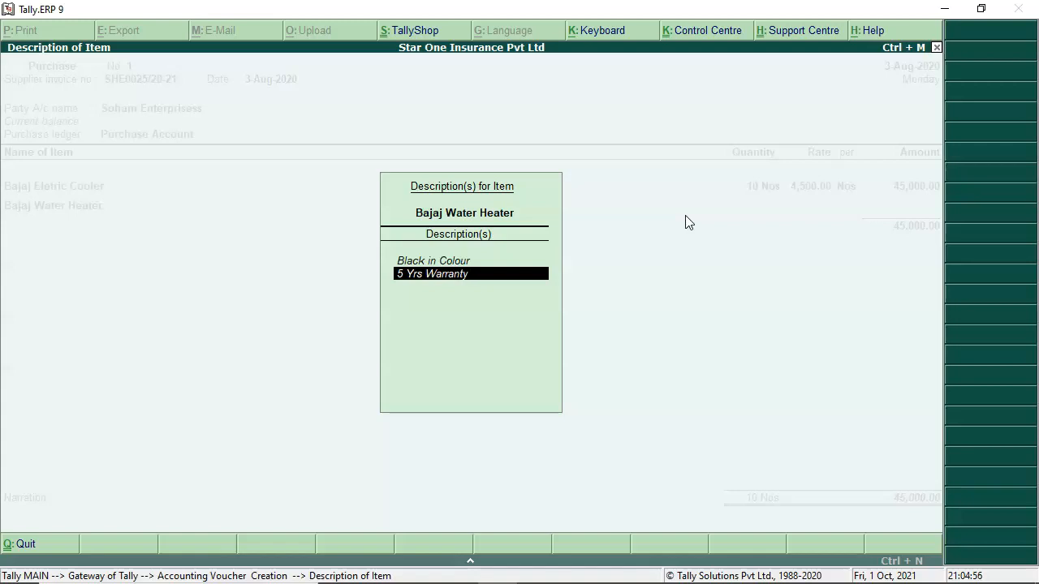
key(Return)
Step: Enter 10 Nos at 250.00 for 2,500.00 and end the item list
key(Return)
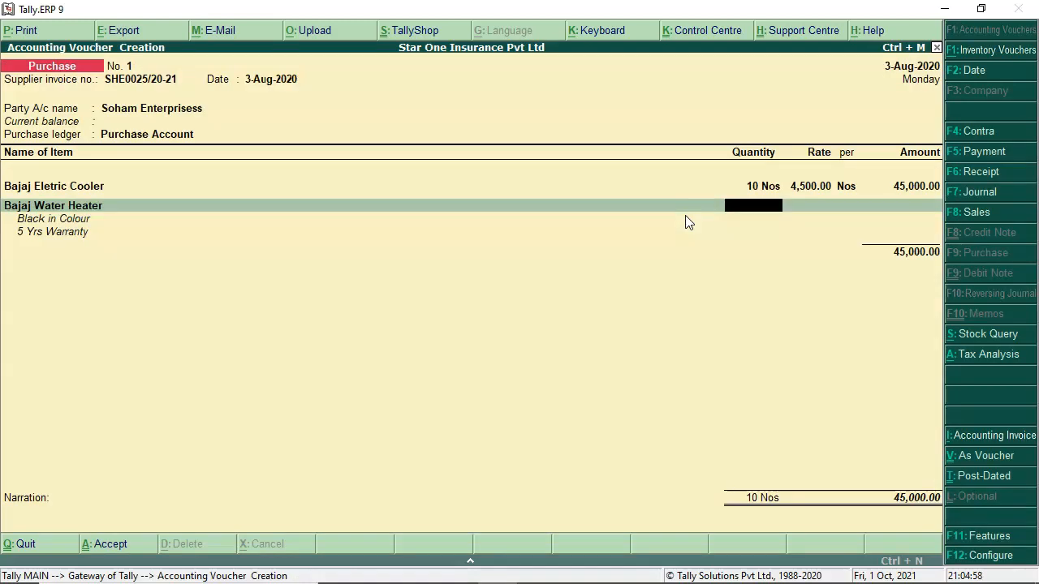
text(10)
key(Return)
text(250)
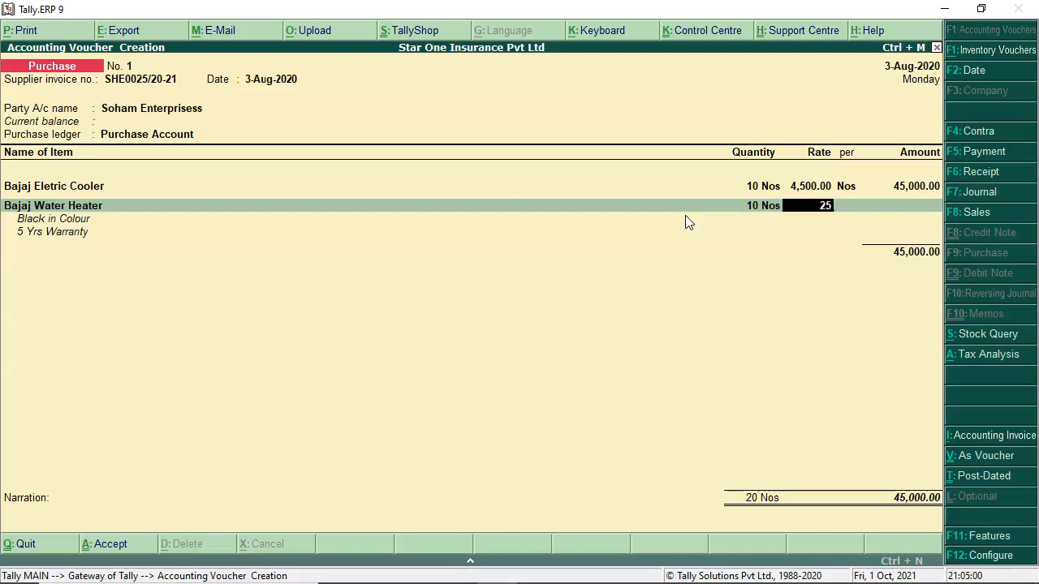
key(Return)
key(Return)
key(Return)
key(Return)
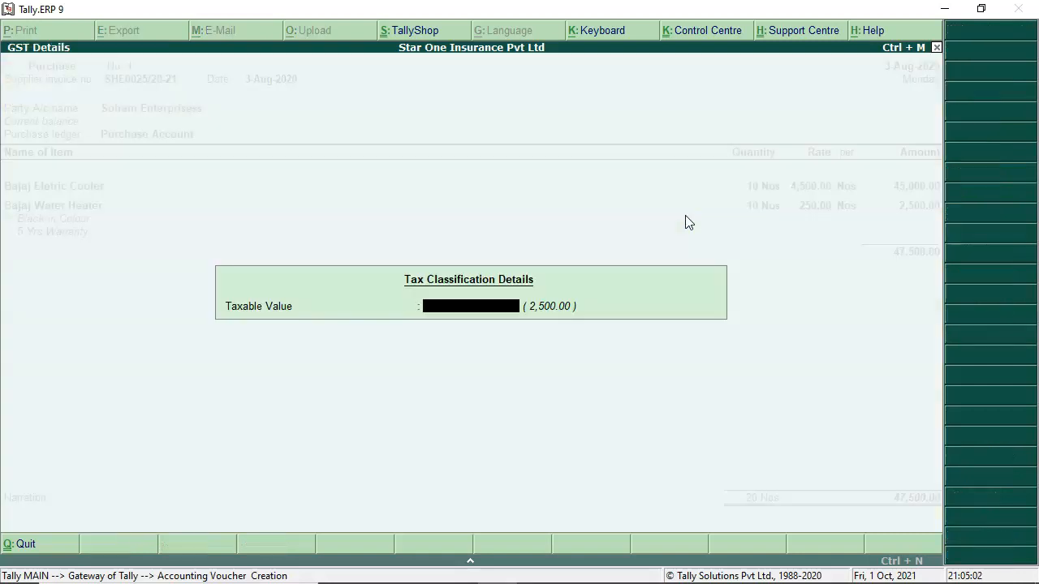
key(Return)
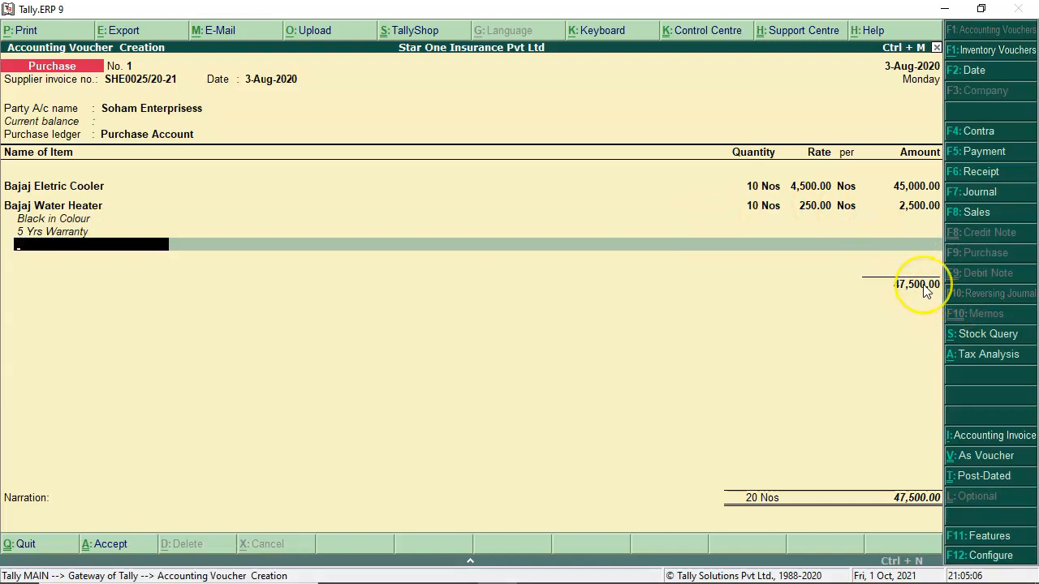
key(Return)
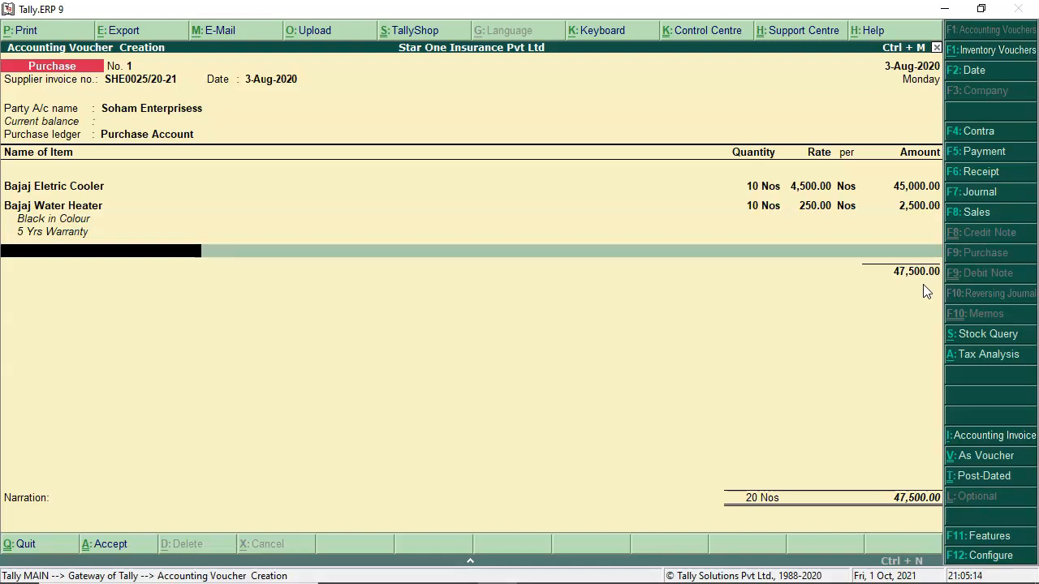
key(Return)
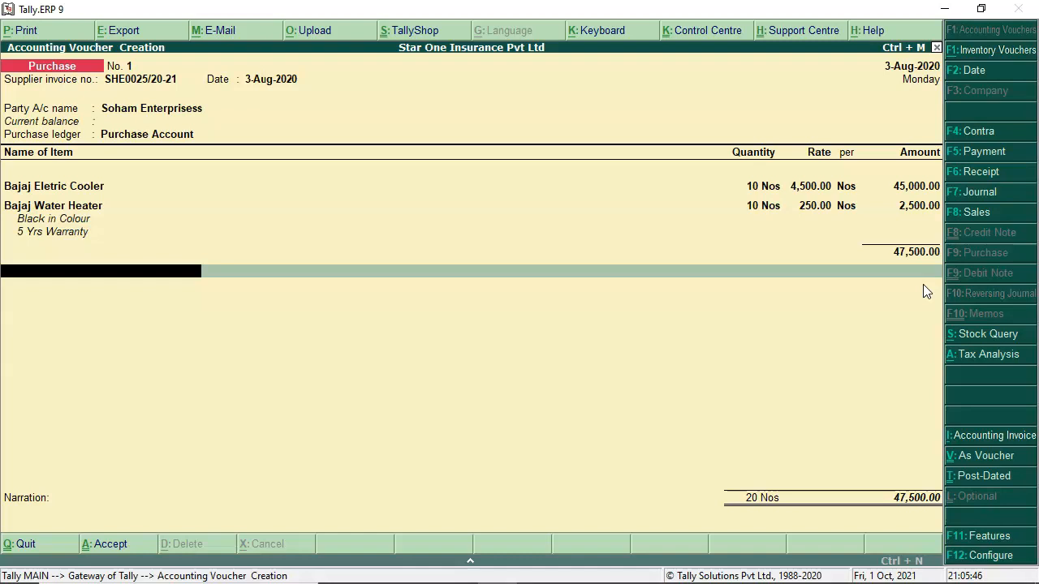
Step: Create ledger Input CGST under Duties & Taxes (GST, Central Tax) and post 4,200.00 to it
text(in)
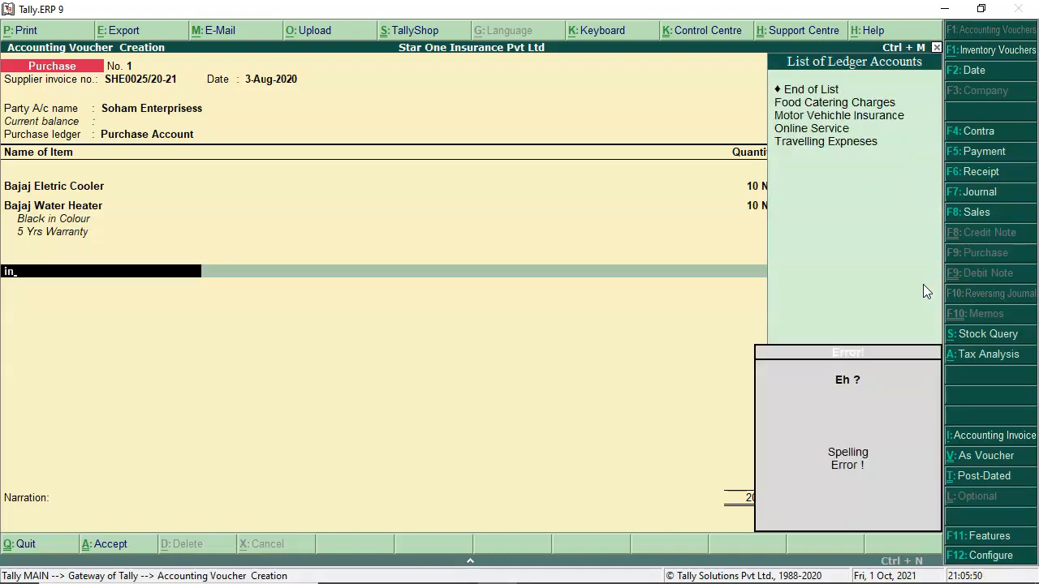
key(alt+c)
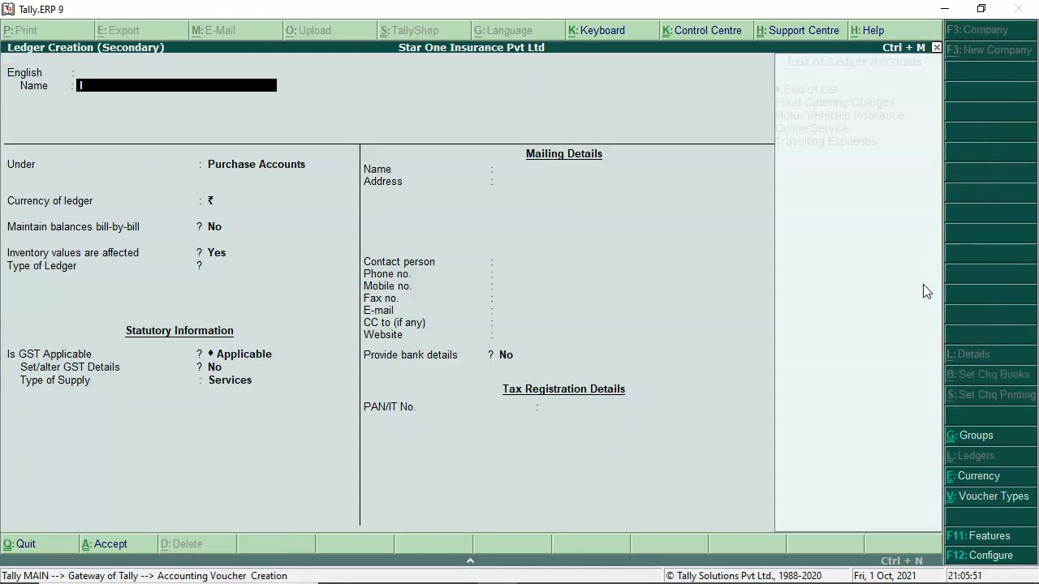
text(Input CGST)
key(Return)
key(Return)
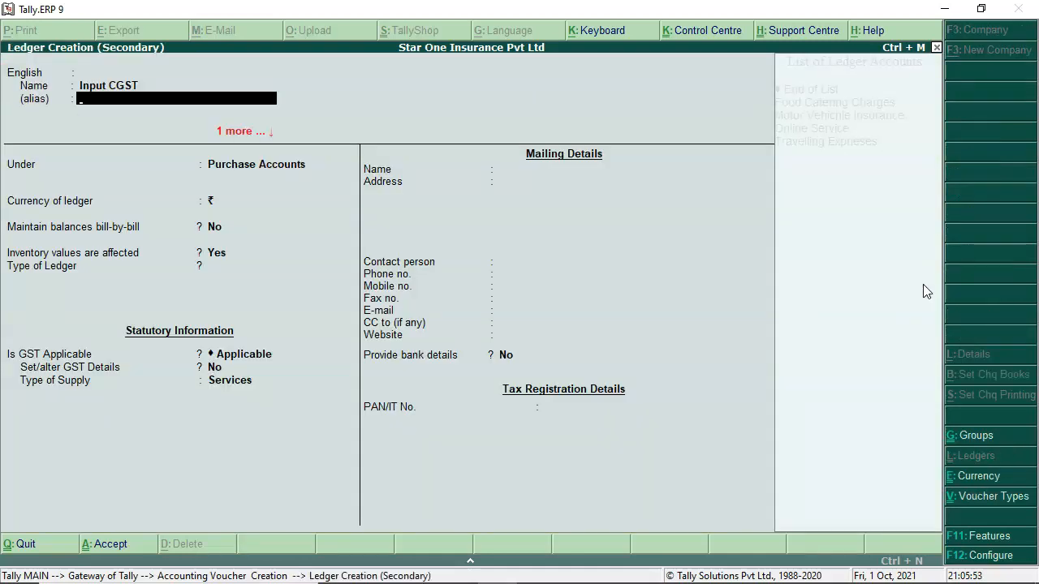
text(du)
key(Return)
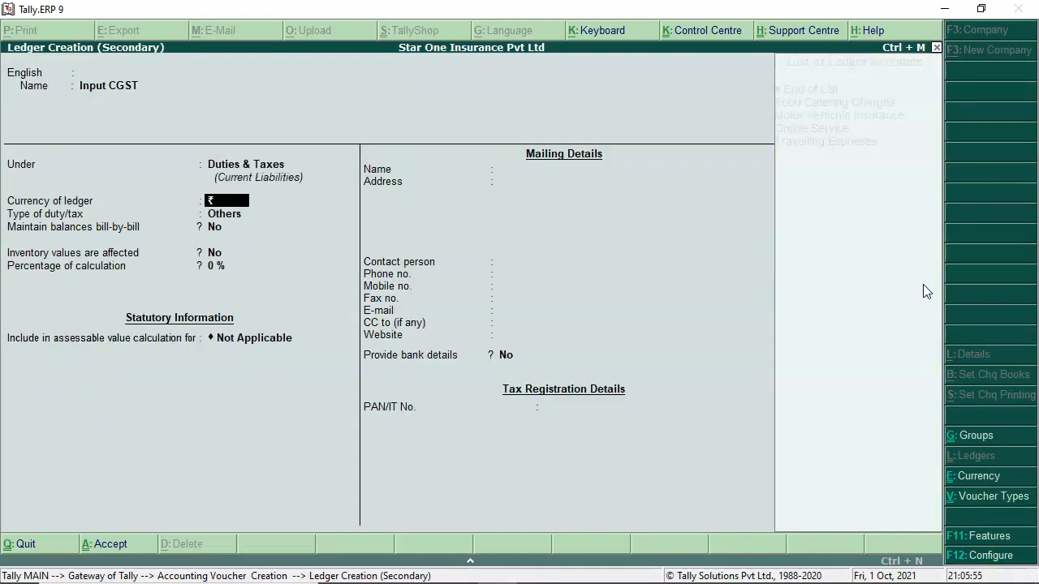
key(Return)
key(Up)
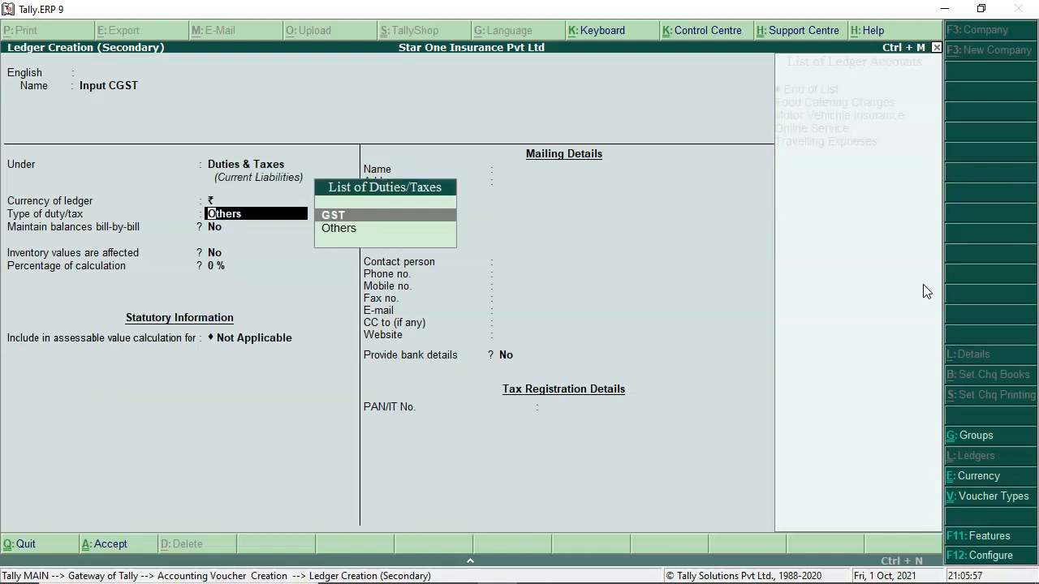
key(Return)
key(Return)
key(Return)
key(Return)
key(Return)
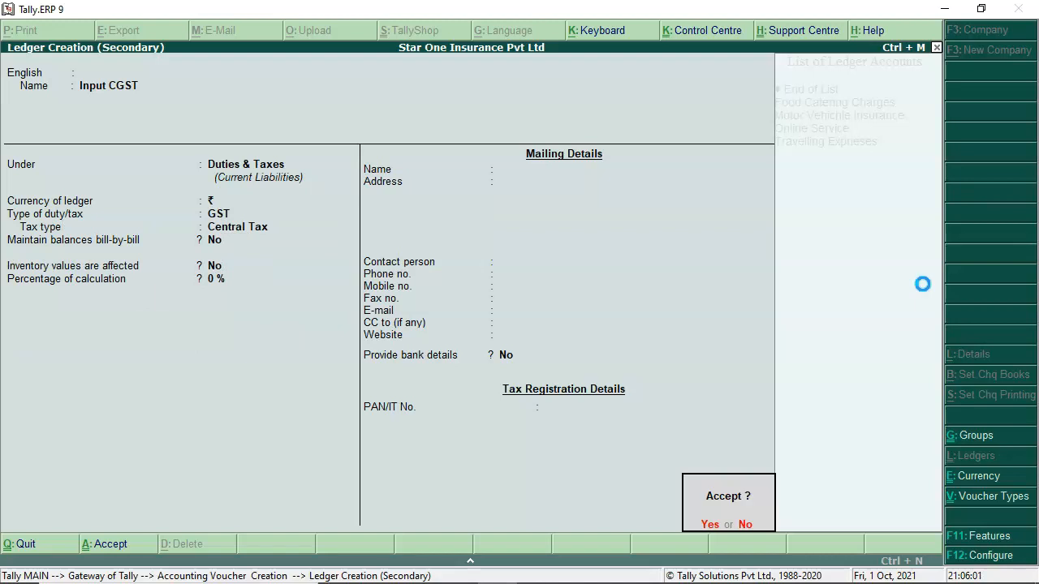
key(Return)
key(Return)
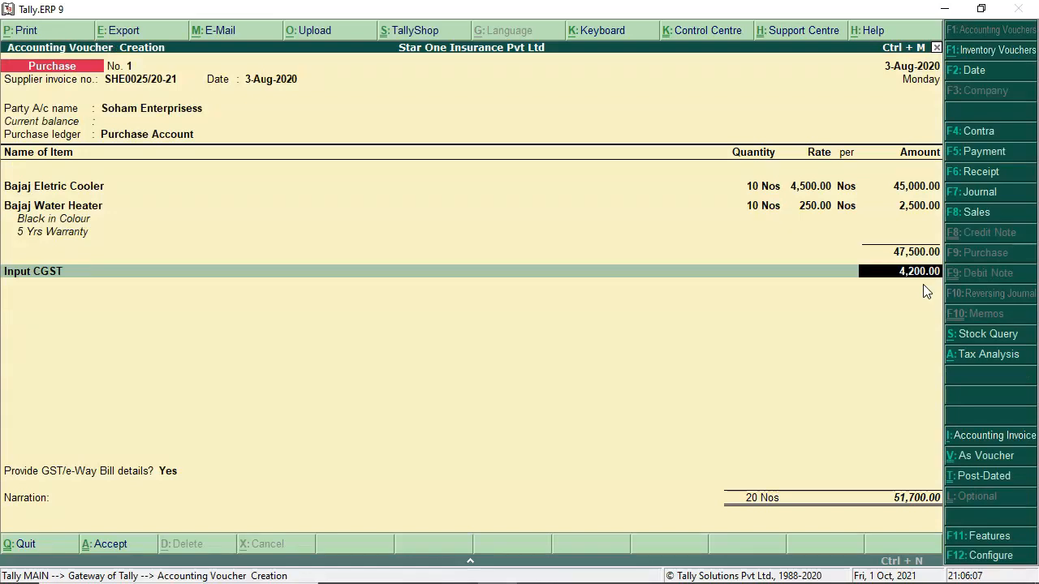
key(Return)
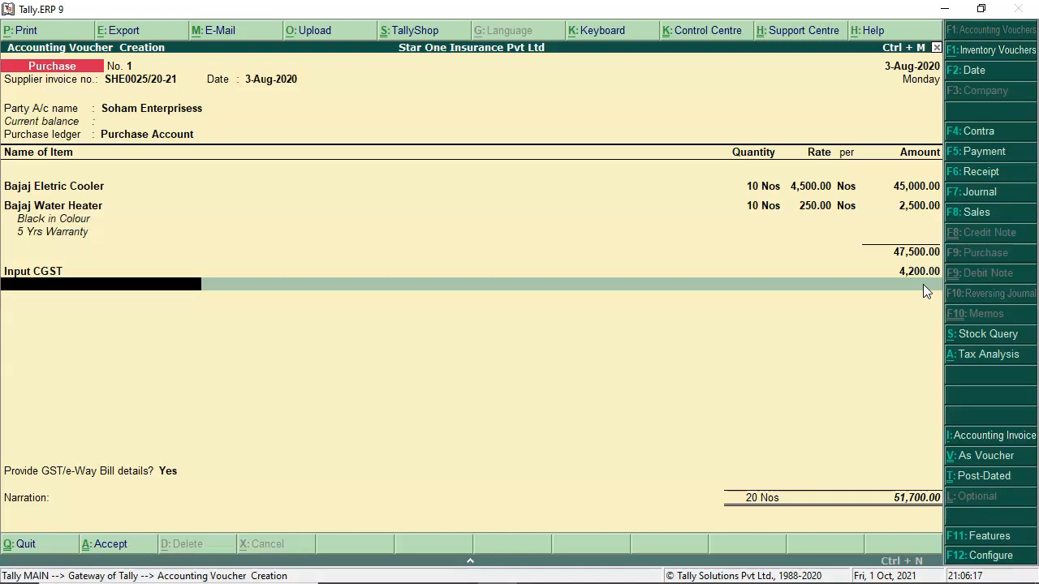
key(alt+c)
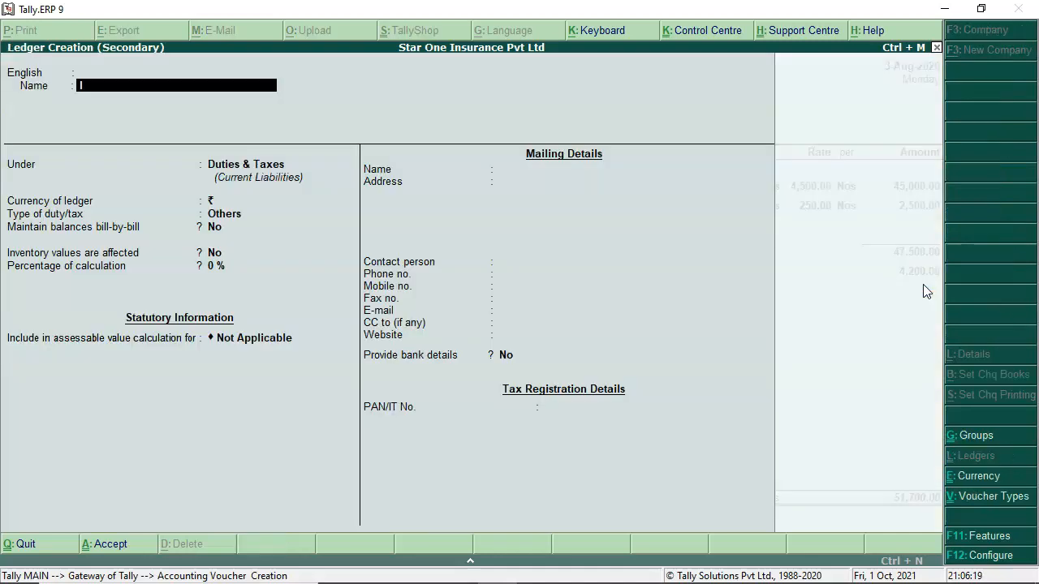
Step: Create ledger Input SGST under Duties & Taxes as GST State Tax, adding 4,200.00
text(Input SGST)
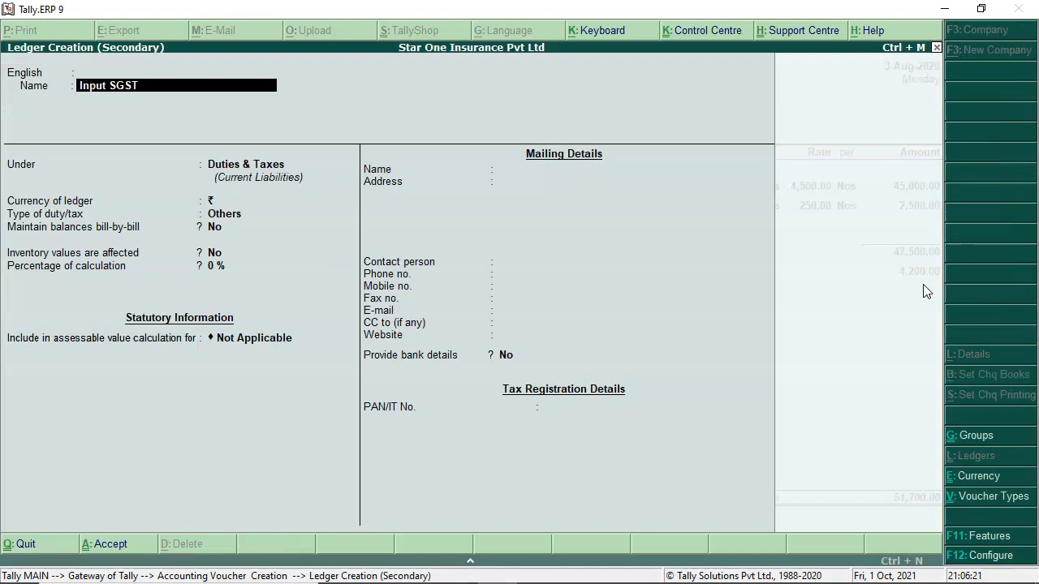
key(Return)
key(Return)
key(Return)
key(Return)
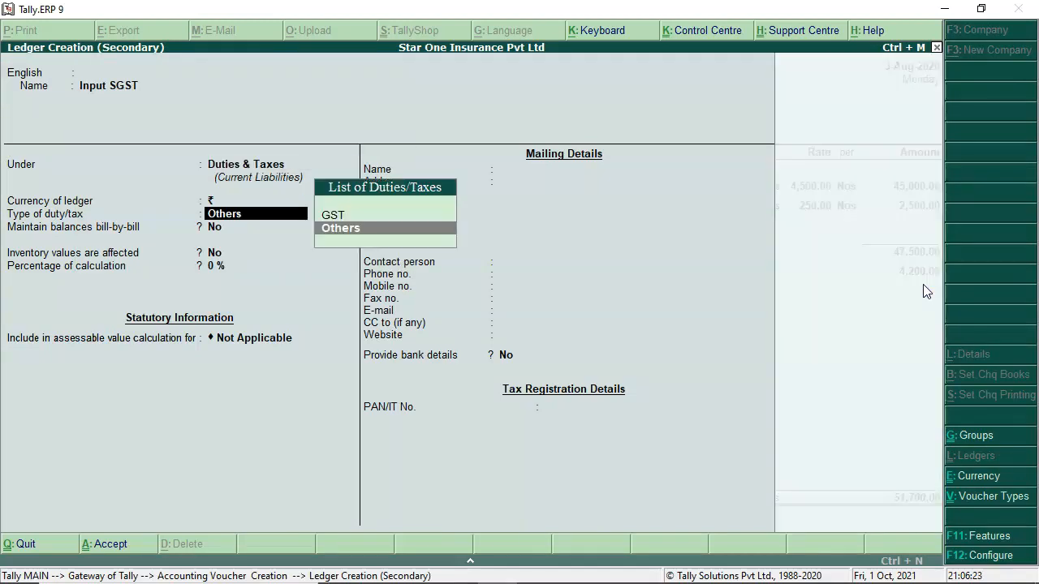
key(Up)
key(Return)
key(Down)
key(Down)
key(Down)
key(Return)
key(Return)
key(Return)
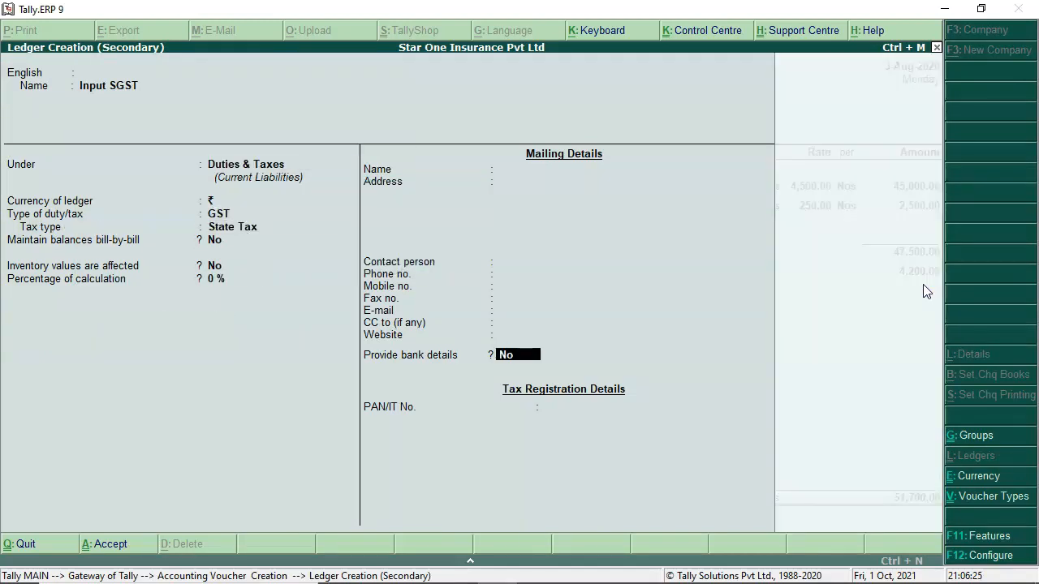
key(Return)
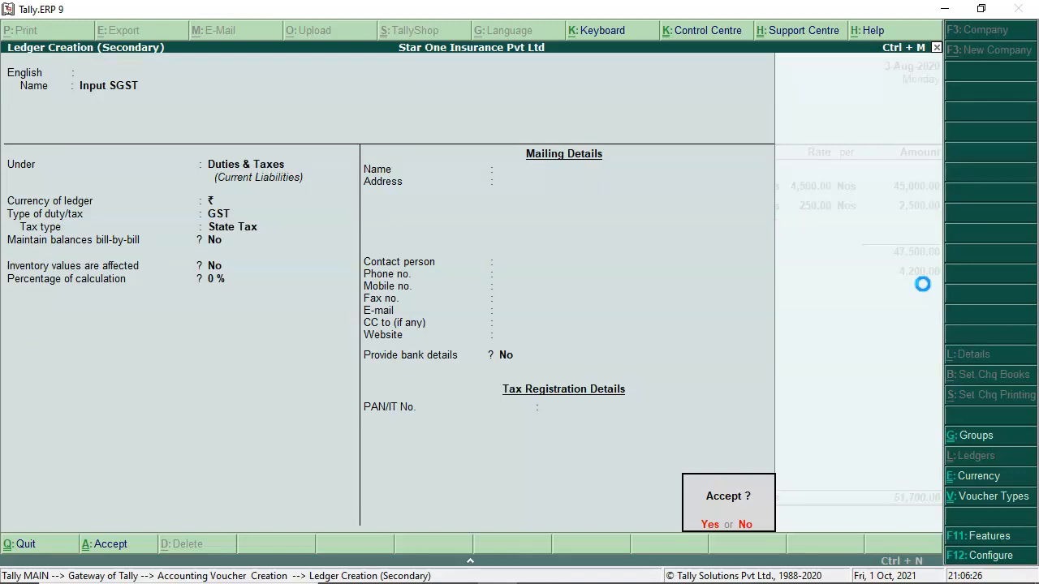
key(Return)
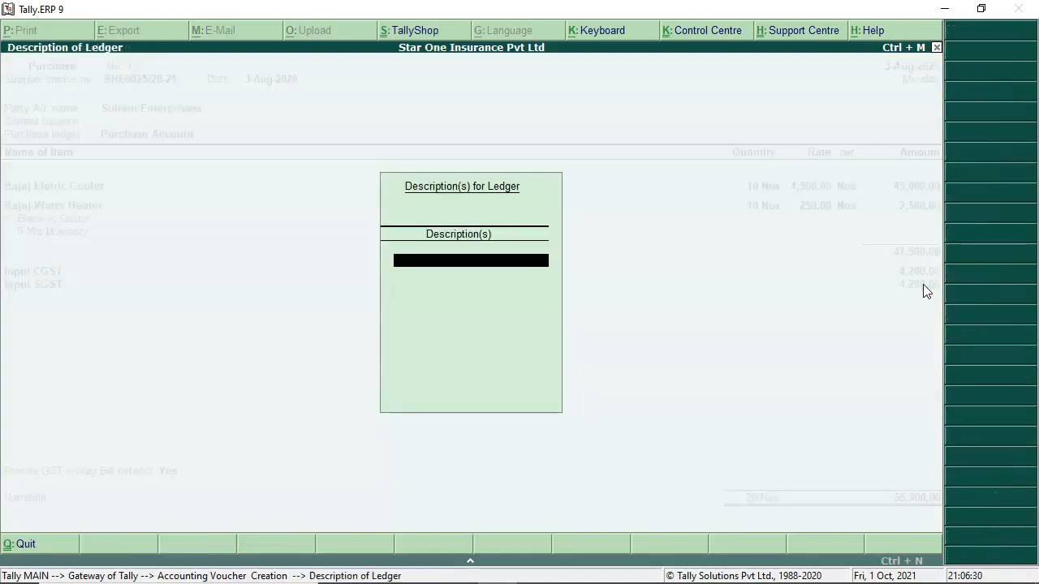
key(Return)
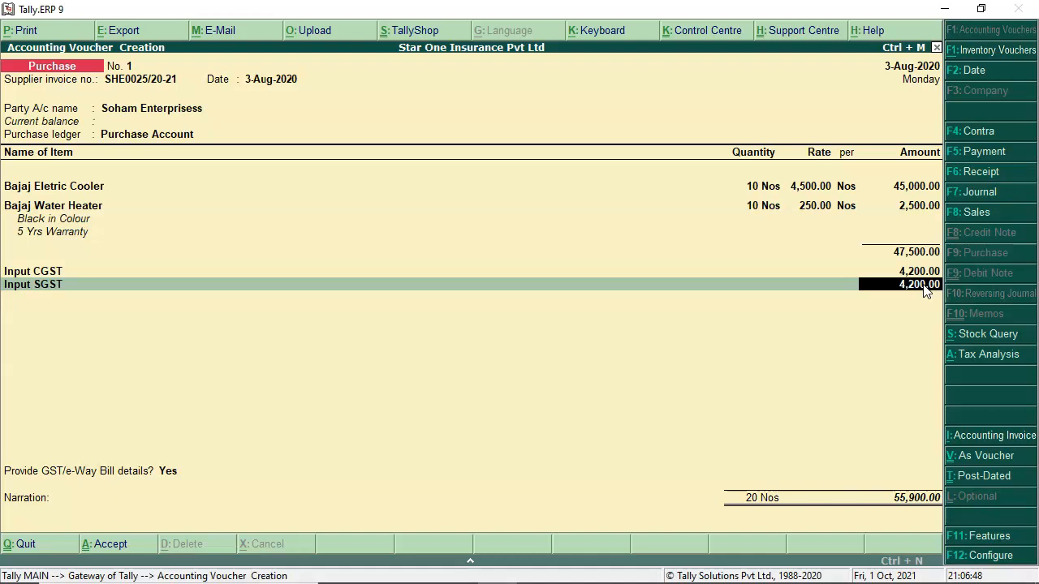
Step: Set GST/e-Way Bill details to No and book 55,900.00 as a New Ref on 15 days credit
key(Return)
key(Return)
key(Up)
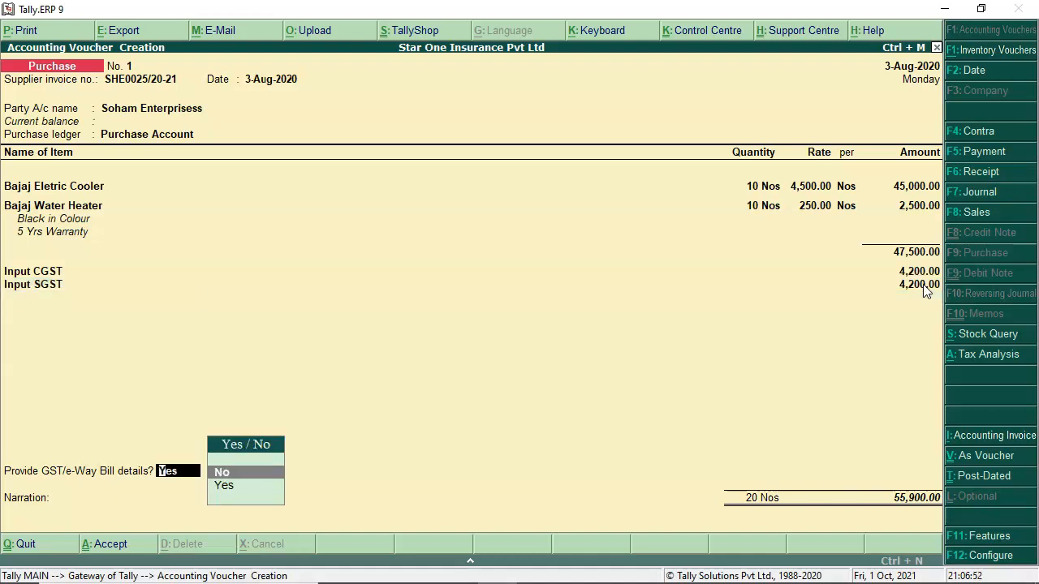
key(Return)
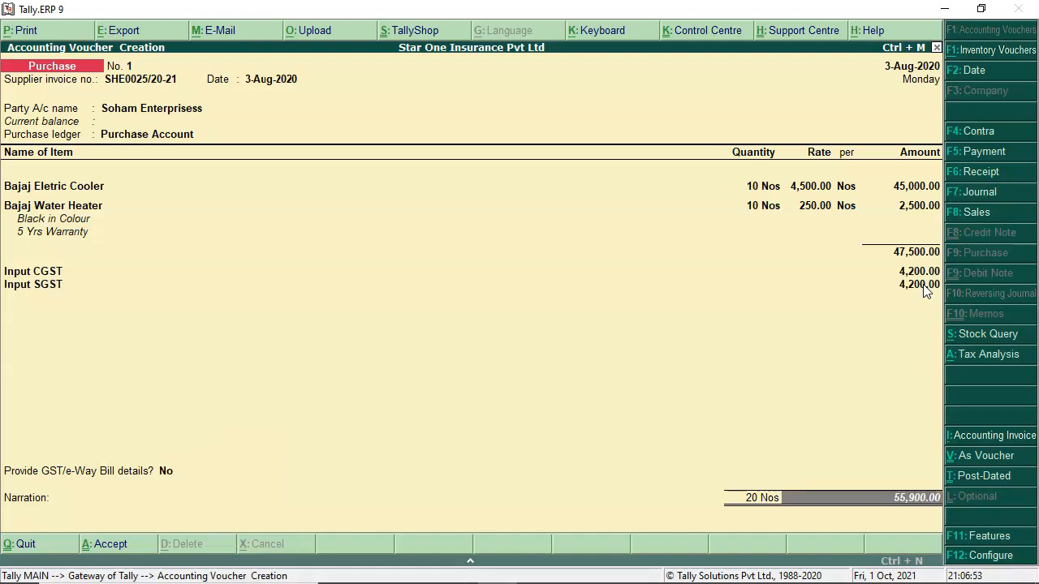
key(Return)
key(Return)
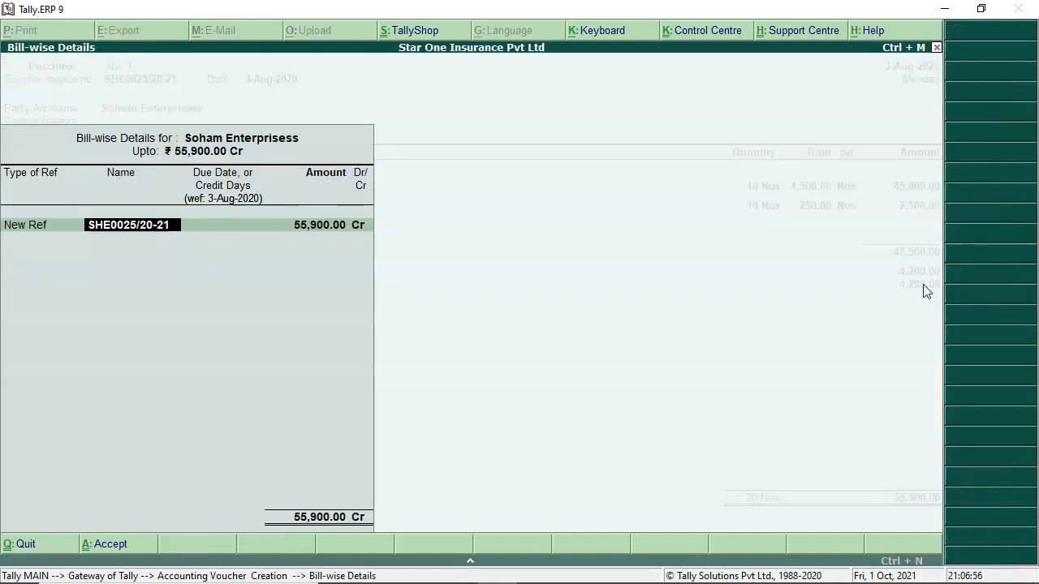
key(Return)
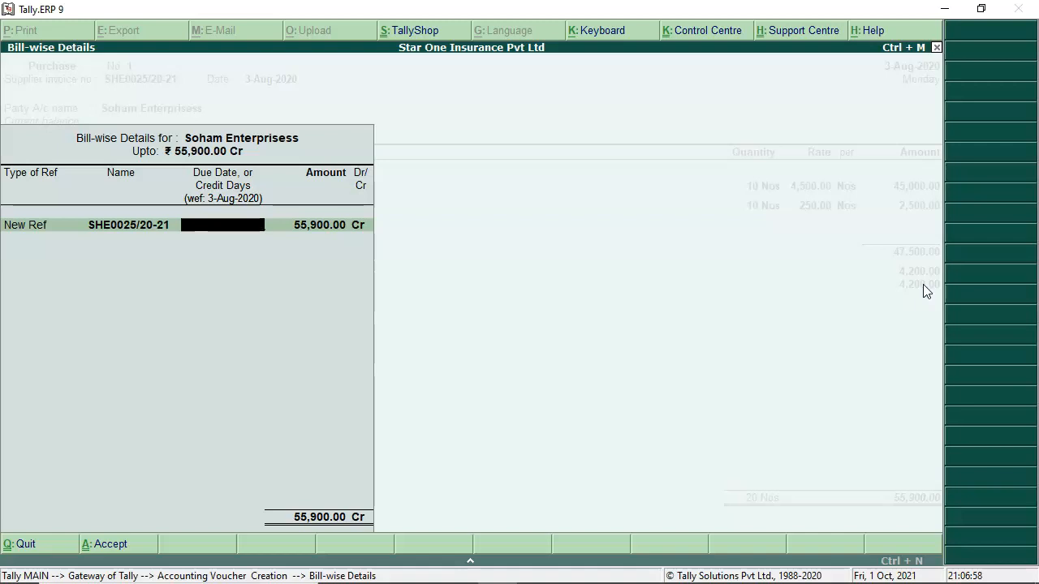
text(15 DAYS)
key(Return)
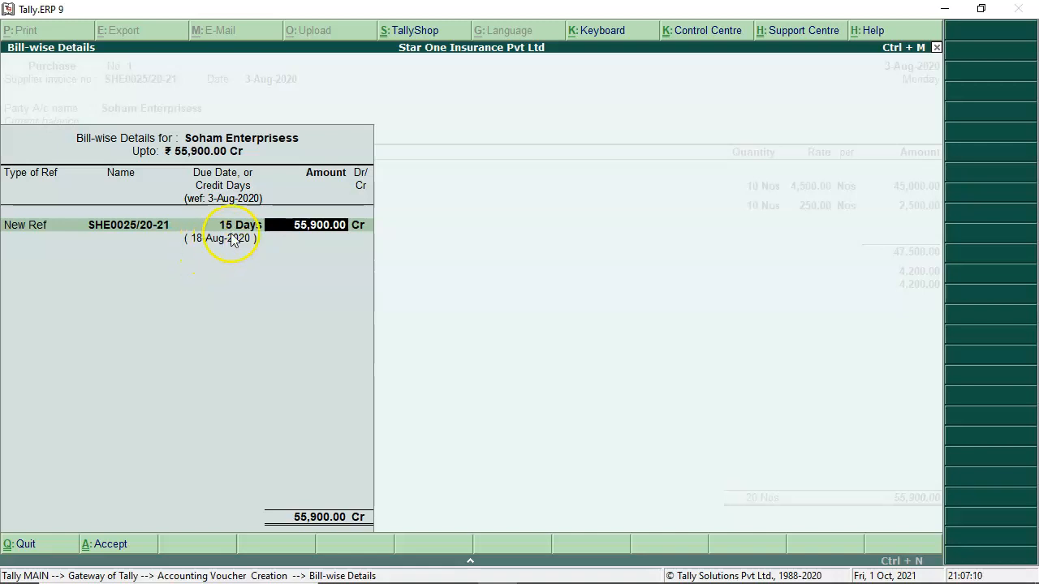
key(Return)
key(Return)
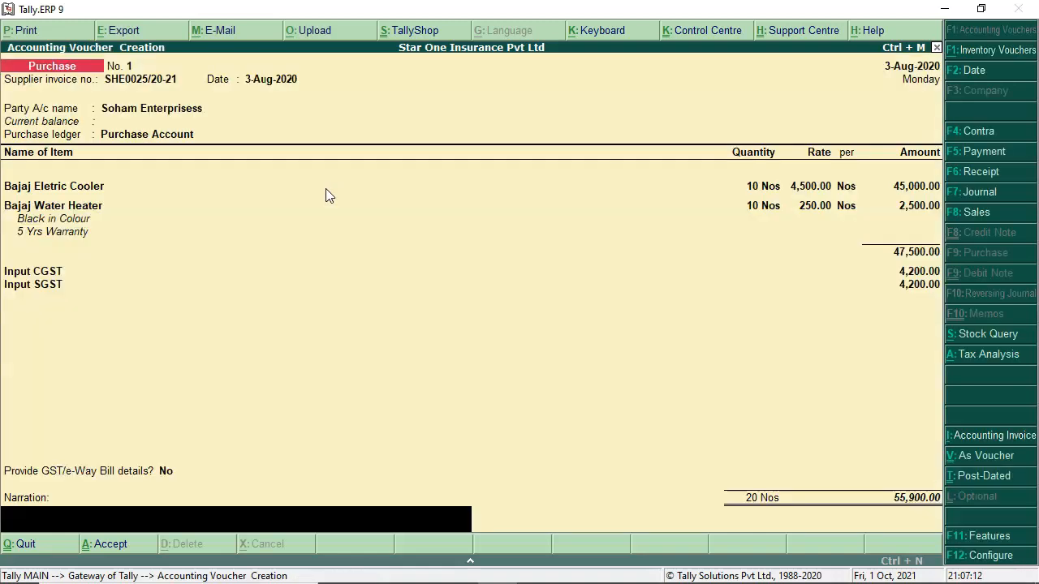
Step: Enter the narration 'Being goods purchase' and save purchase voucher No. 1
text(Being goods purchase)
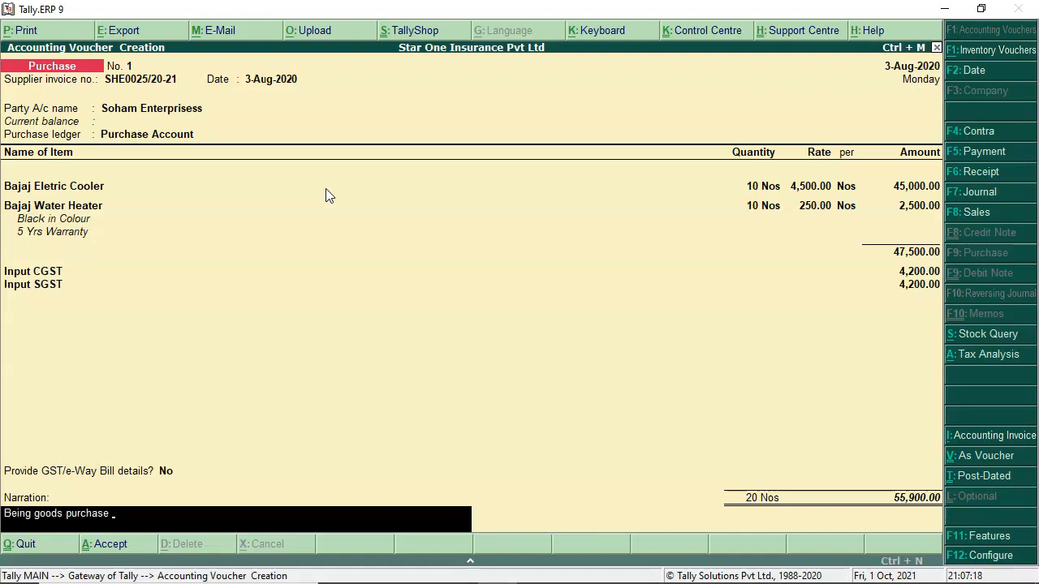
key(Return)
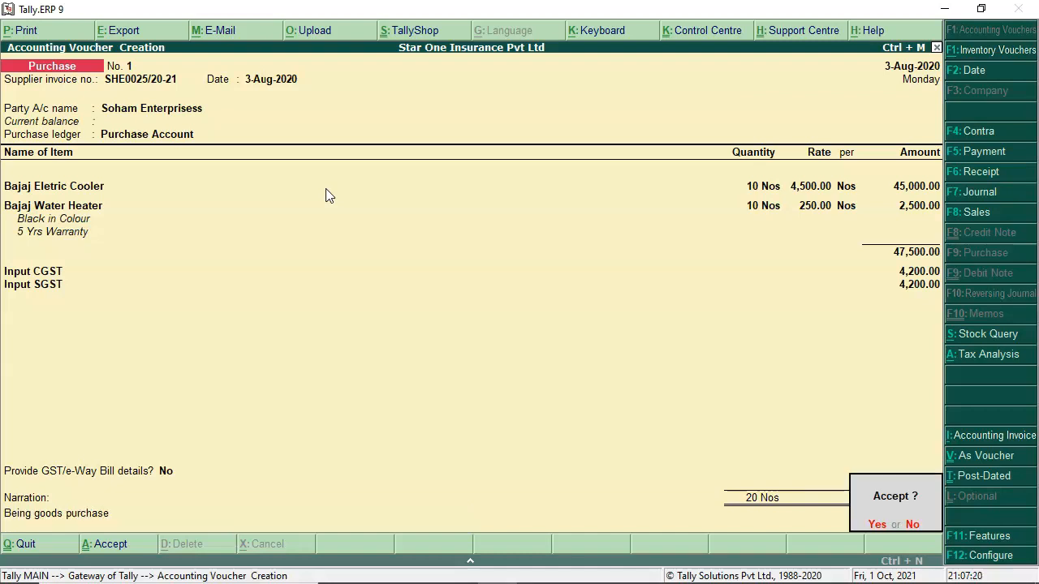
key(y)
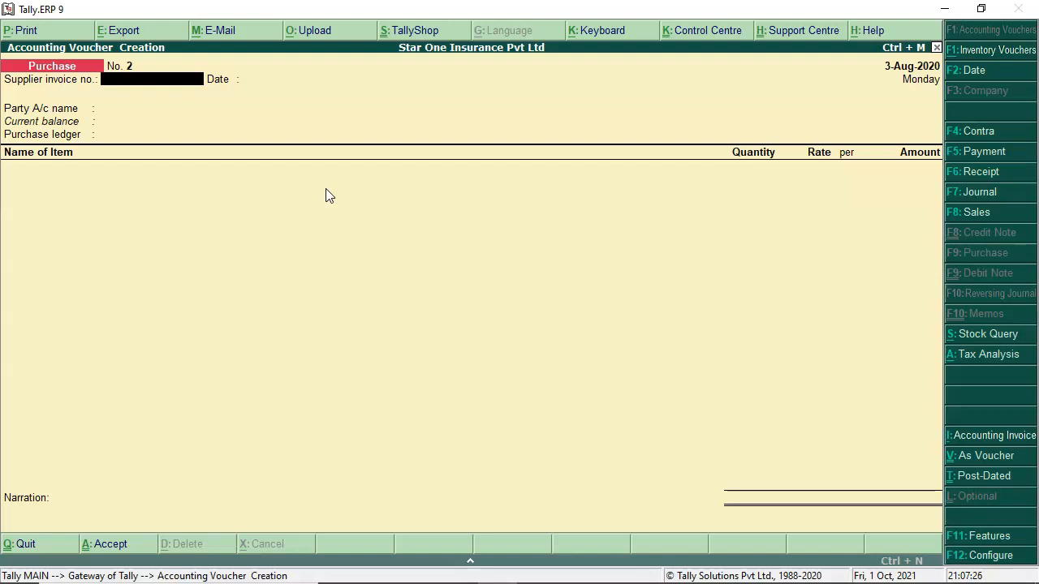
Step: In the Excel Working sheet, leave edit mode in cell B63 by selecting another cell
key(alt+Tab)
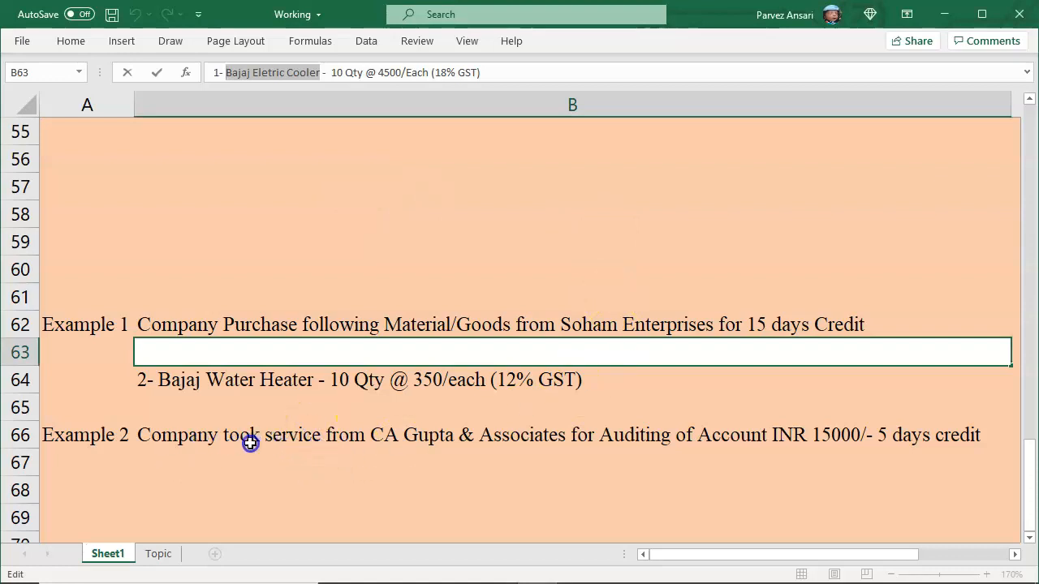
click(311, 439)
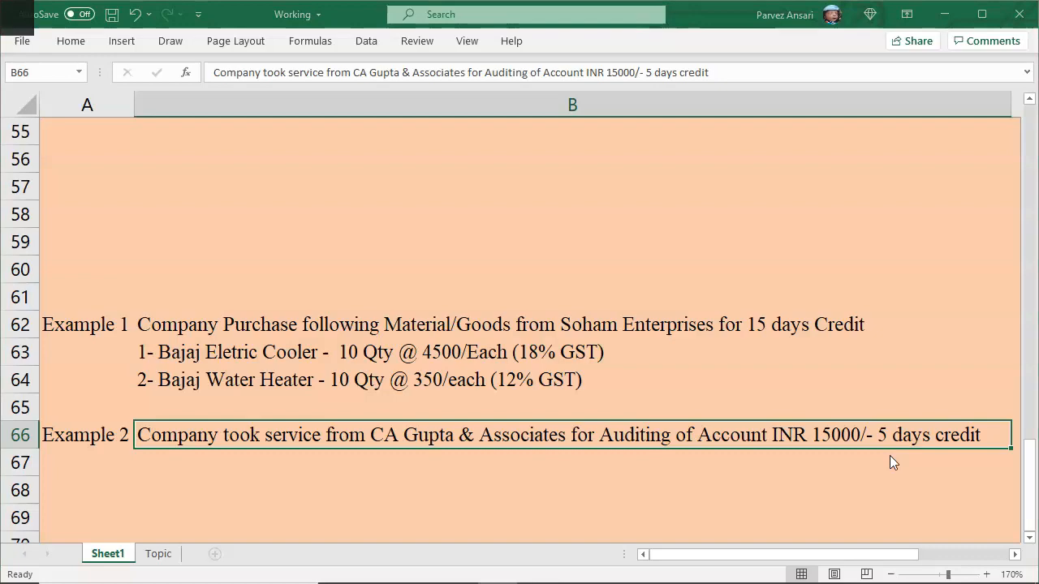
Step: Switch Purchase voucher No. 2 to accounting invoice, enter the supplier invoice number, accept 3-Aug-2020
key(alt+Tab)
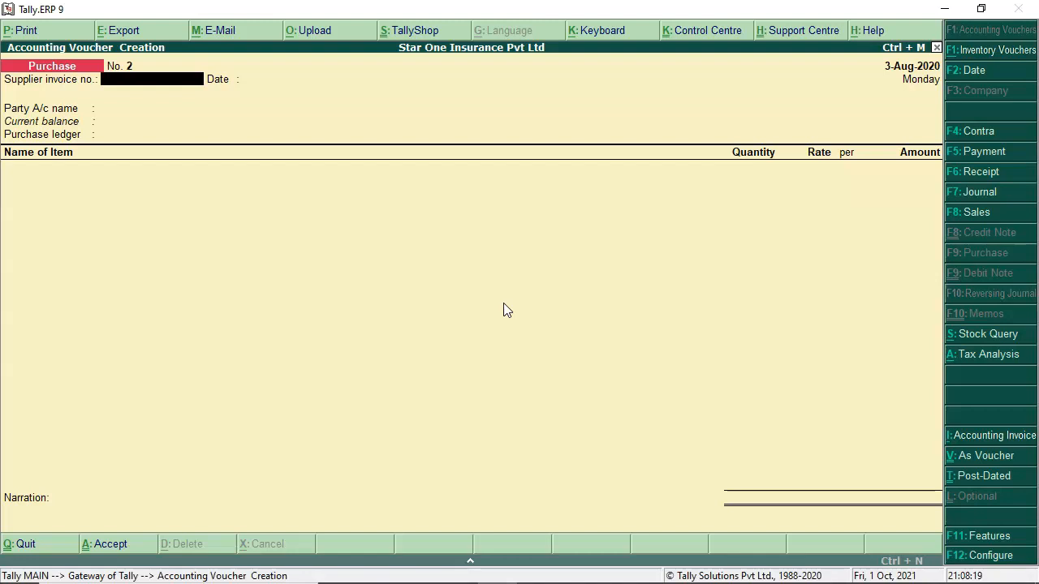
click(505, 306)
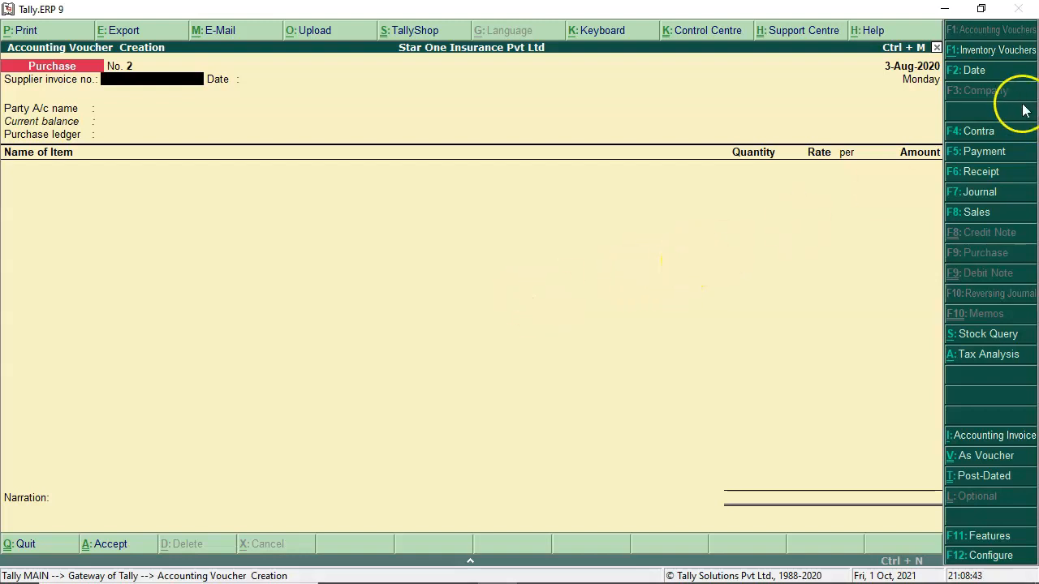
click(983, 437)
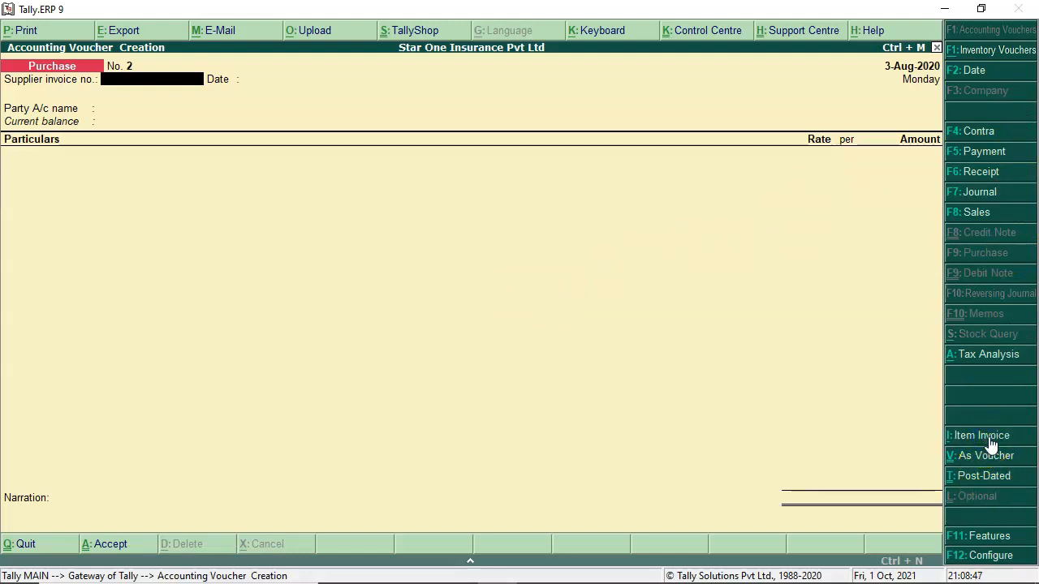
text(CAG5858)
key(Return)
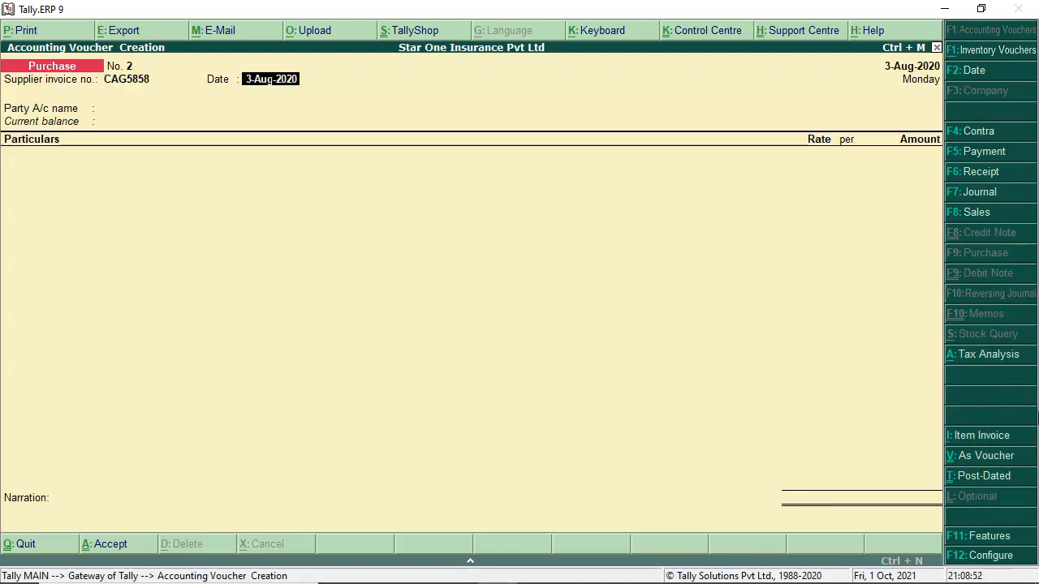
key(Return)
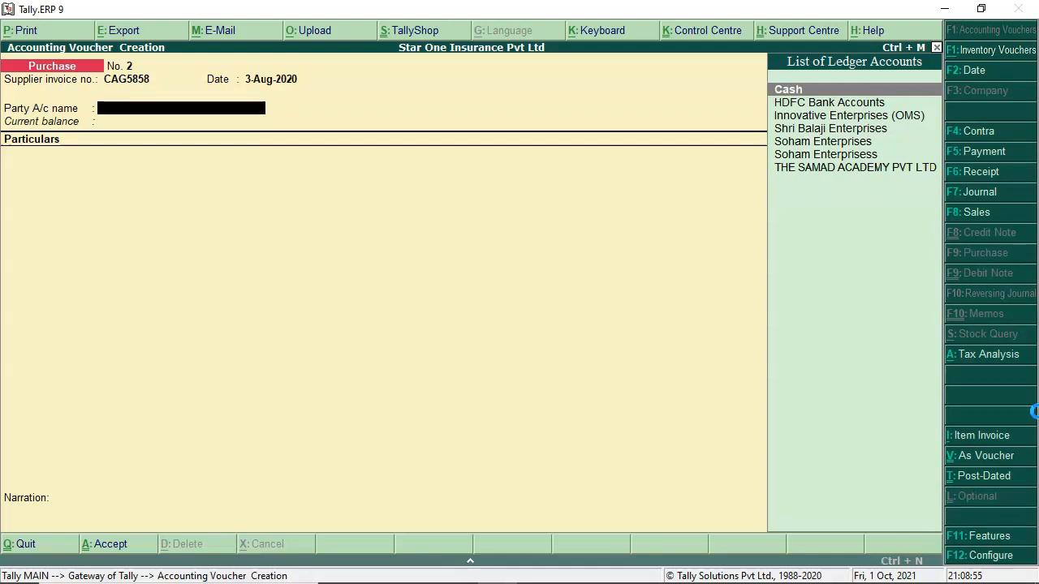
Step: Create party ledger CA GUPTA & ASSOIATES under Sundry Creditors with bill-by-bill tracking on
key(alt+c)
text(CA G)
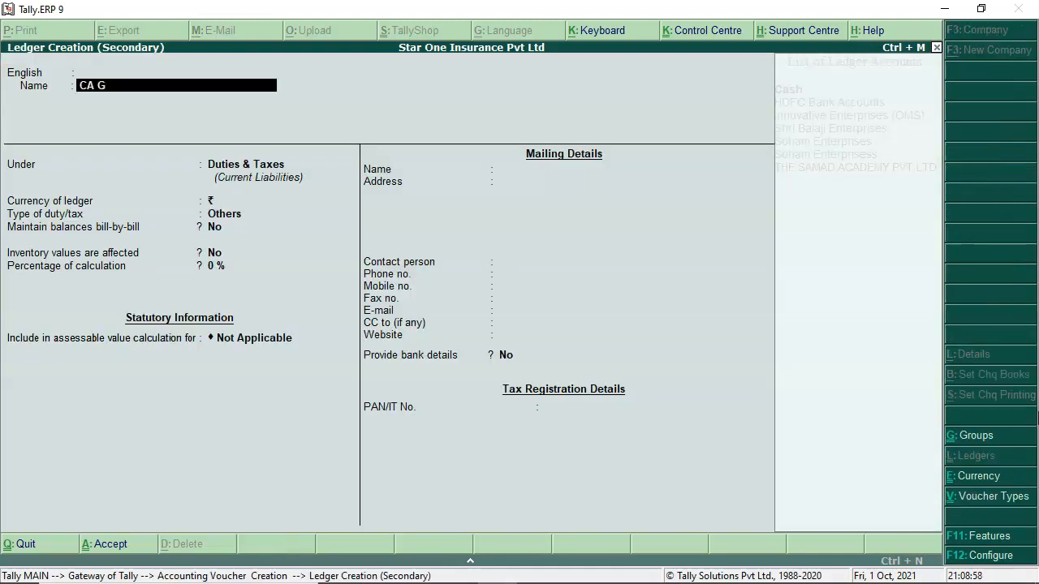
text(UPTA & ASSOIATES)
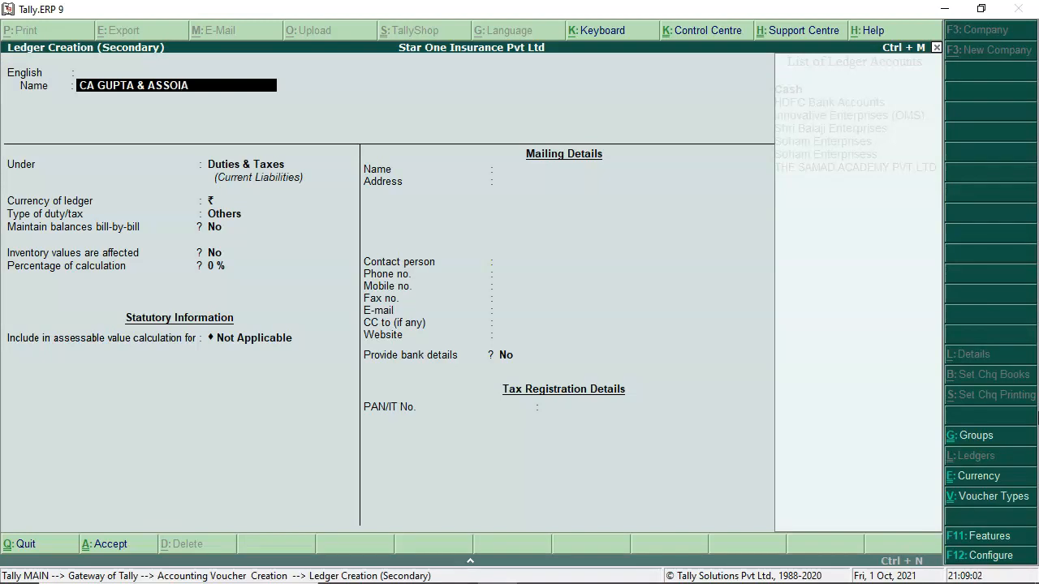
key(Return)
key(Return)
key(Return)
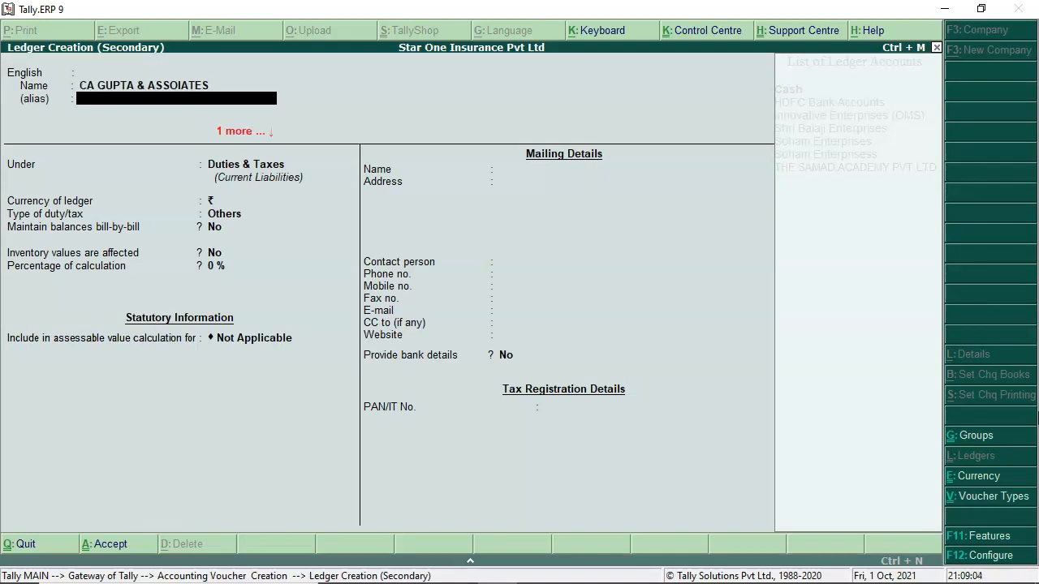
text(C)
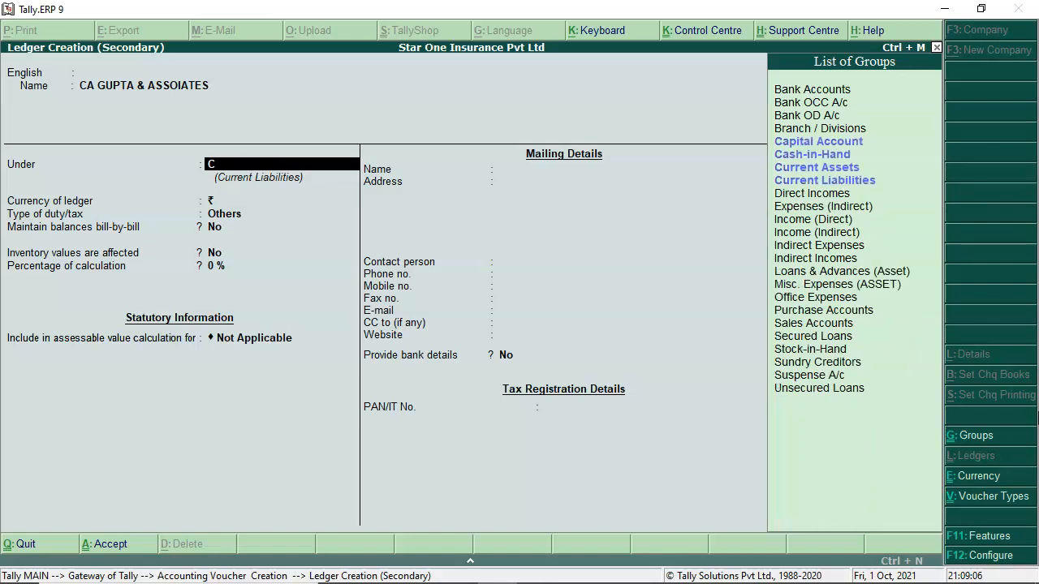
text(r)
key(Return)
key(Return)
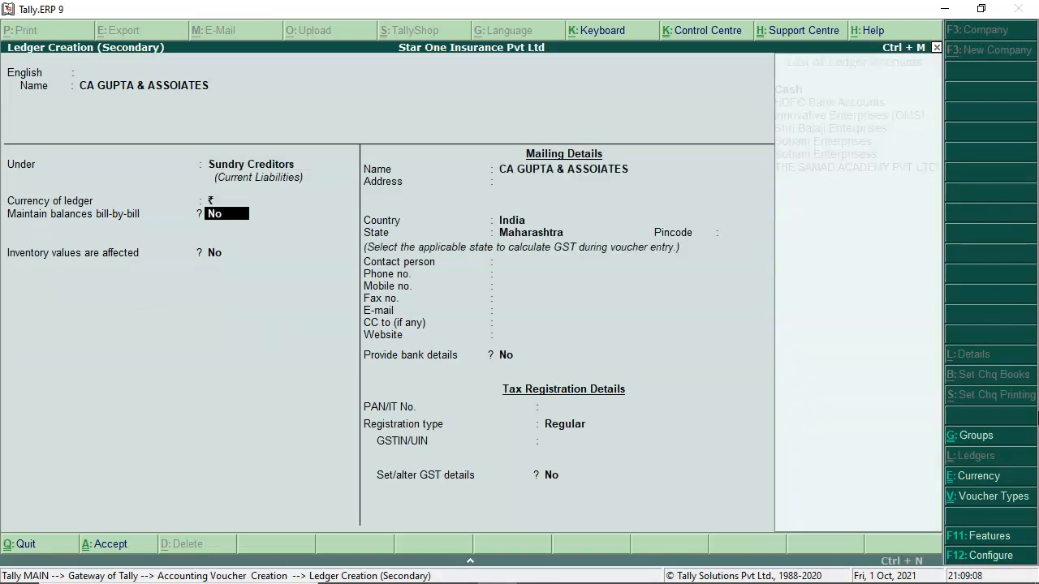
text(y)
Step: Fill in the ledger's address, state Maharashtra and GSTIN, then save it
key(Return)
key(Return)
key(Return)
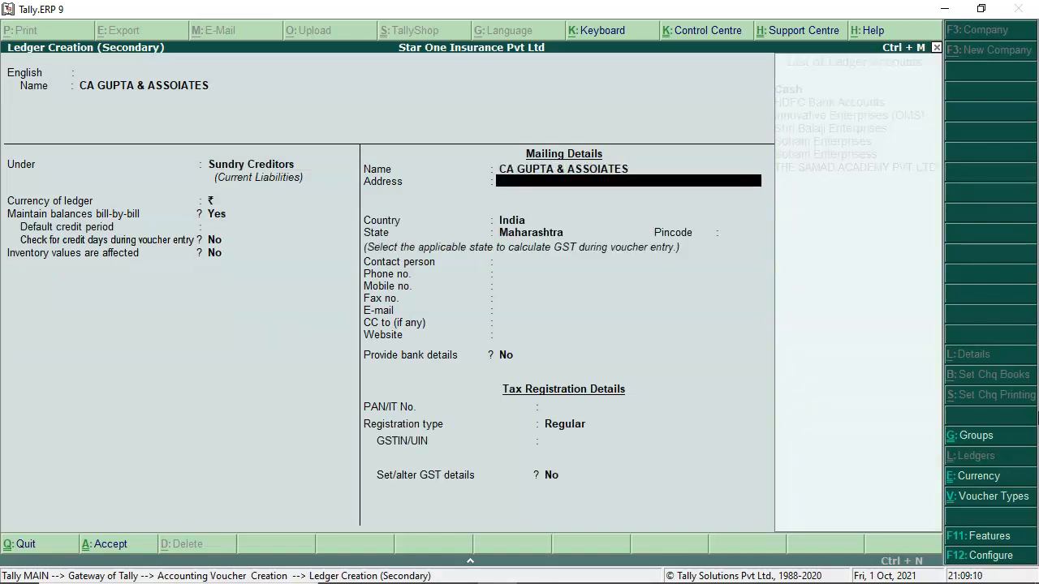
key(Return)
key(Return)
key(Return)
key(Return)
key(Return)
key(Return)
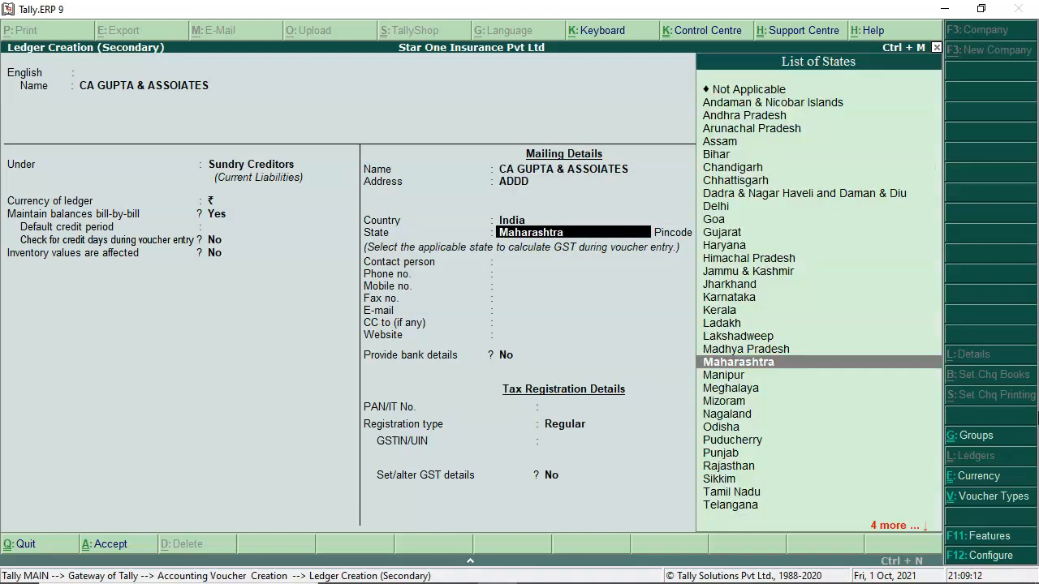
key(Return)
key(Return)
key(Return)
key(Return)
key(Return)
key(Return)
key(Return)
key(Return)
key(Return)
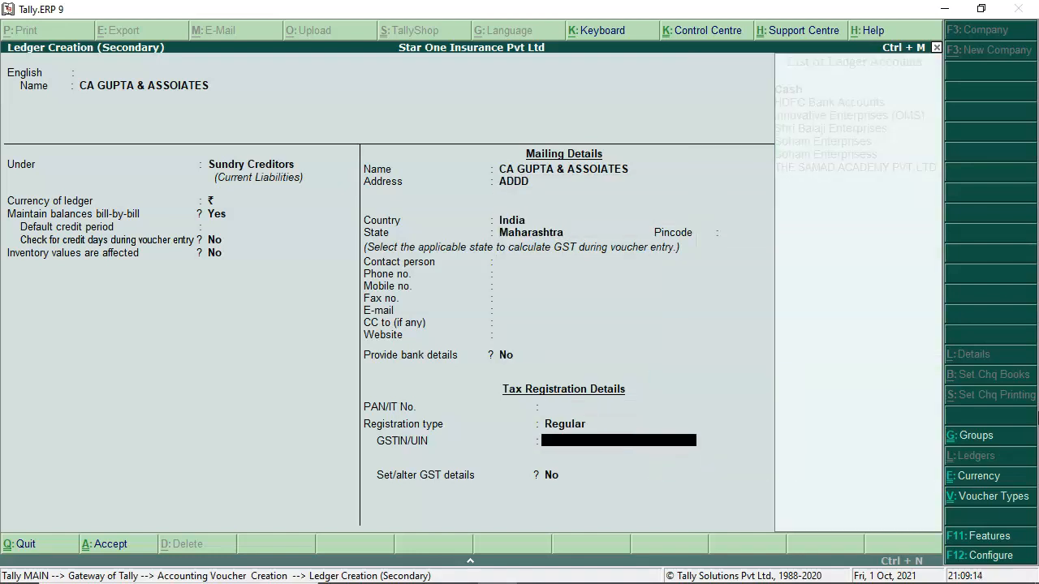
key(Return)
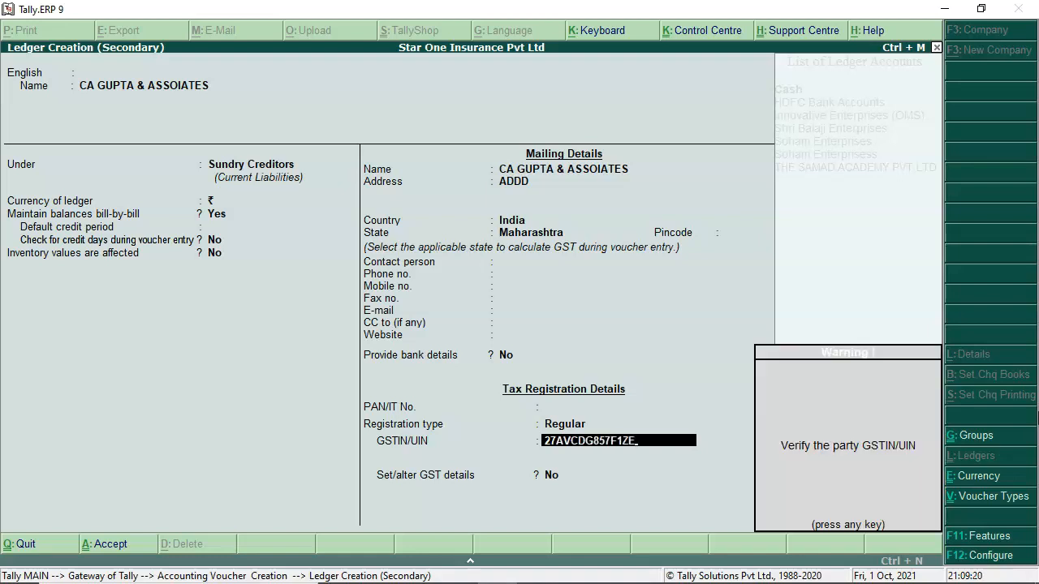
key(Return)
key(Return)
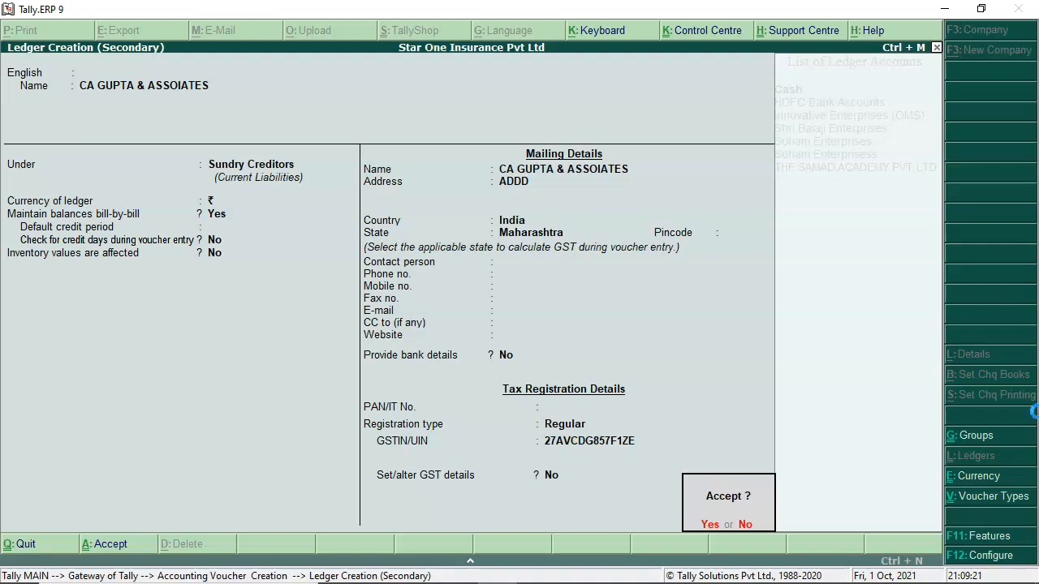
key(Return)
key(Return)
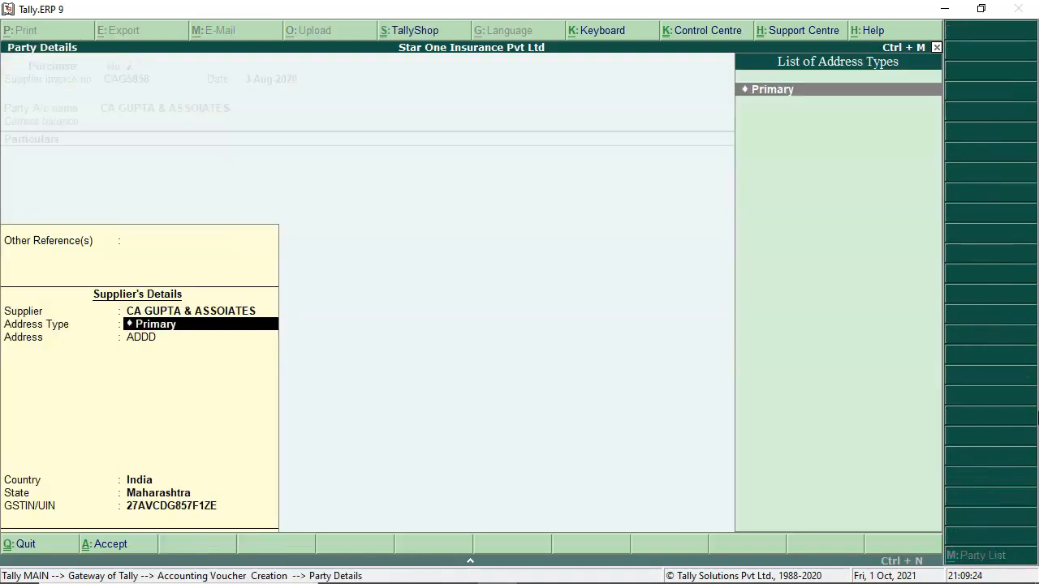
key(Return)
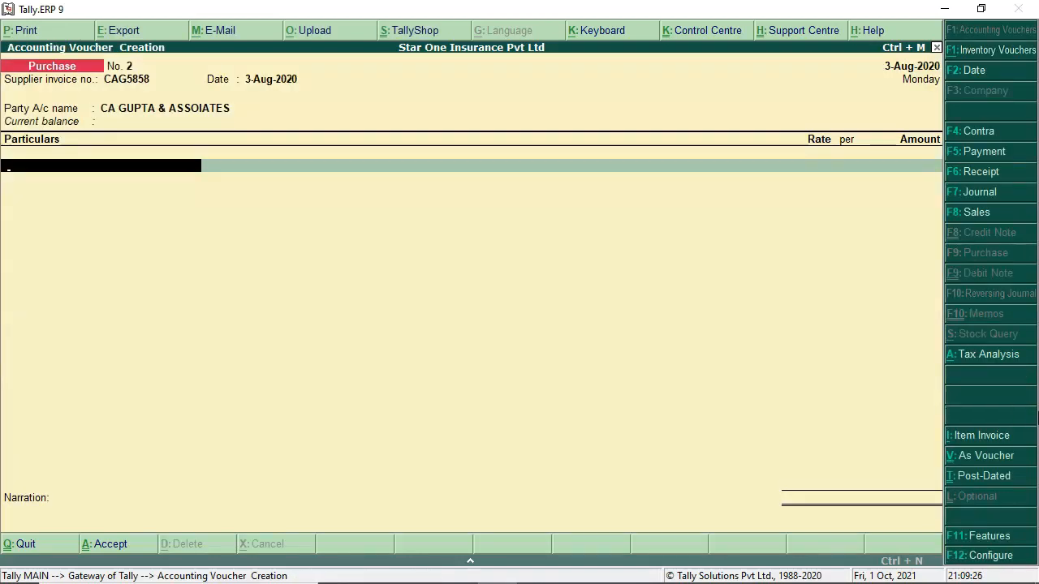
Step: From the Particulars line, create ledger 'Auditi Fees Expenses' under the Indirect Expenses group
key(space)
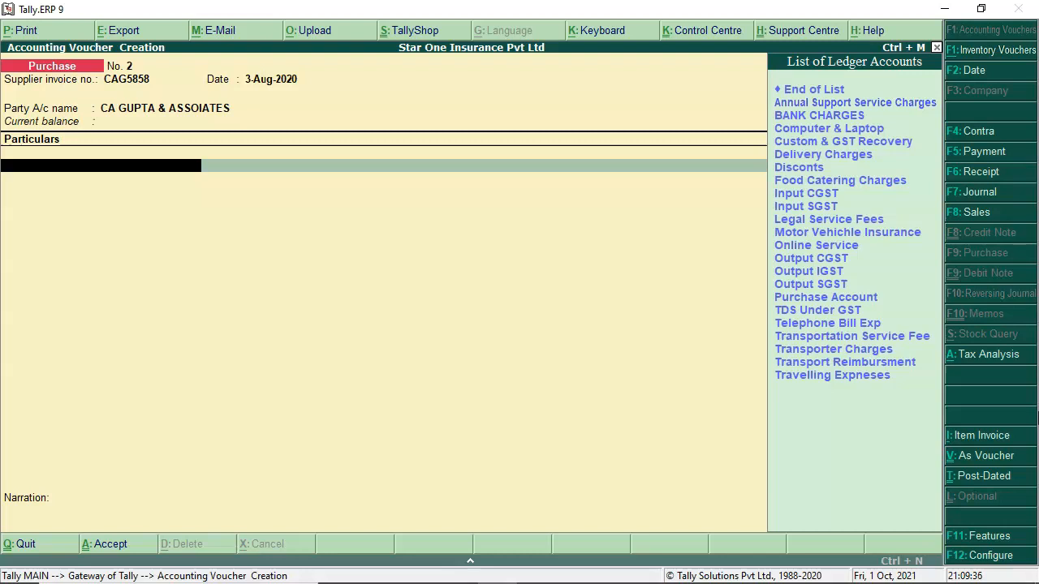
text(A)
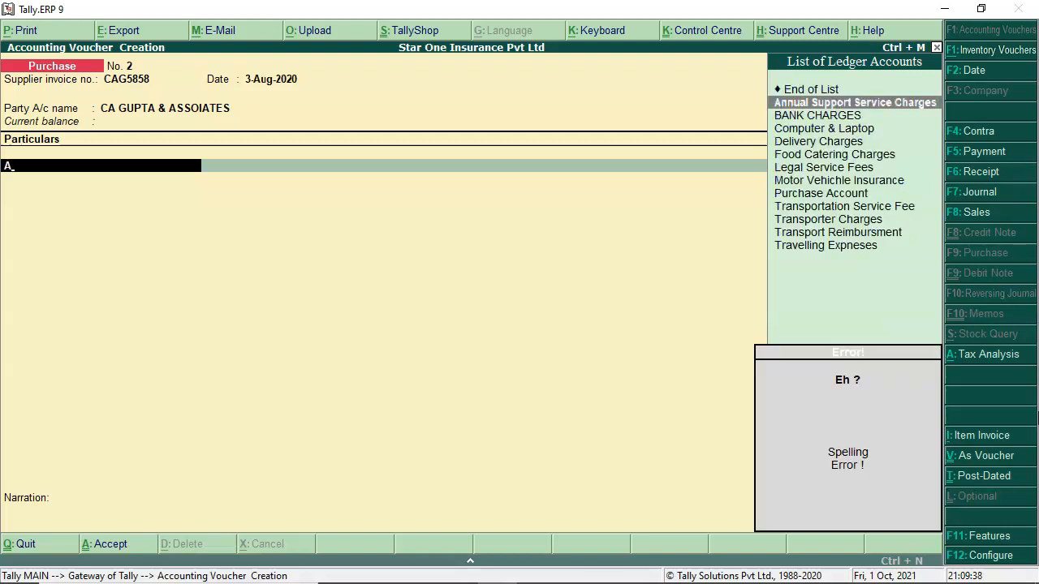
key(alt+c)
text(Auditi)
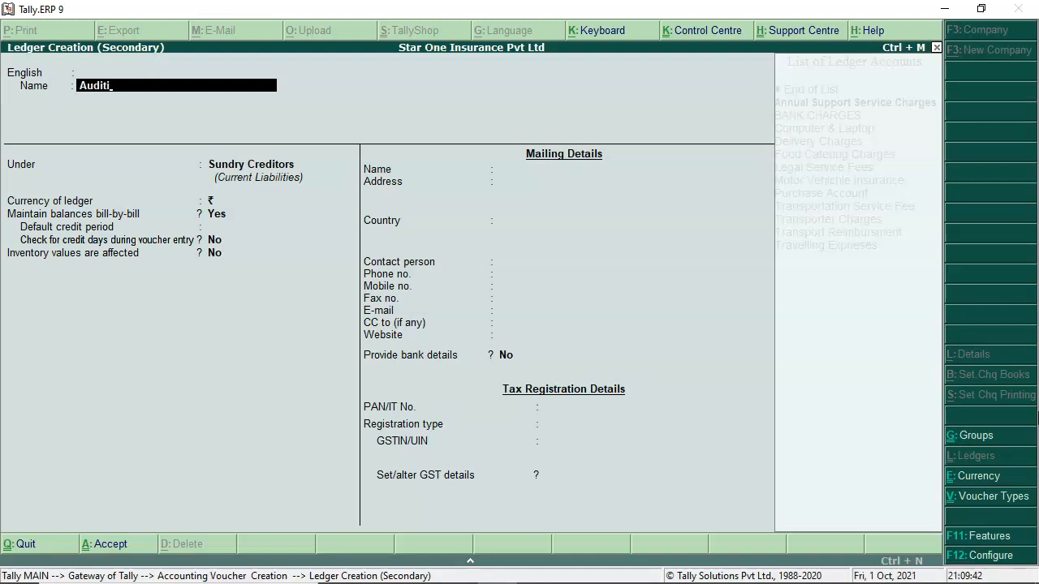
key(BackSpace)
text( Fees Expenses)
key(Return)
key(Return)
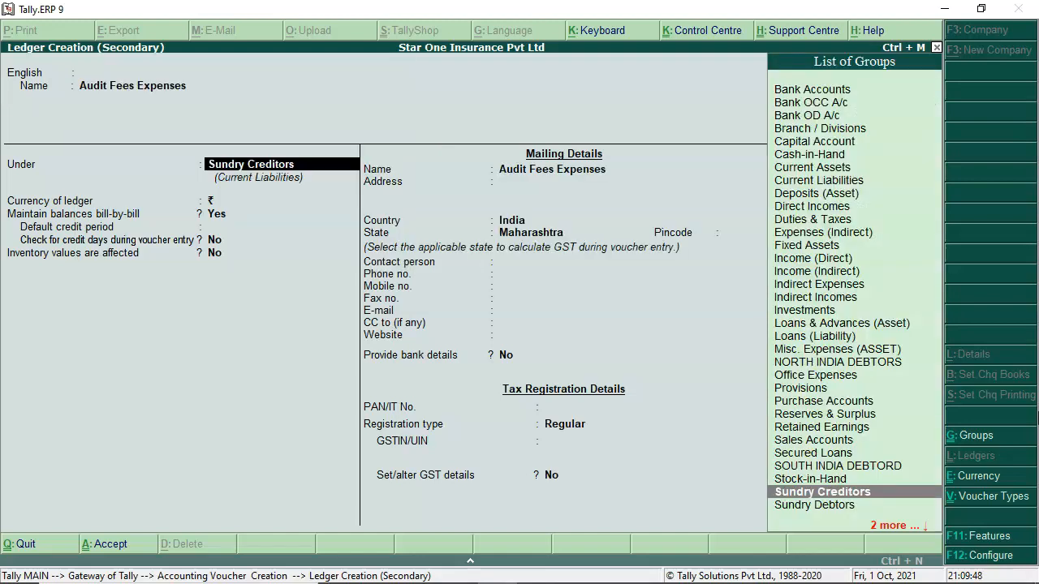
text(Ind)
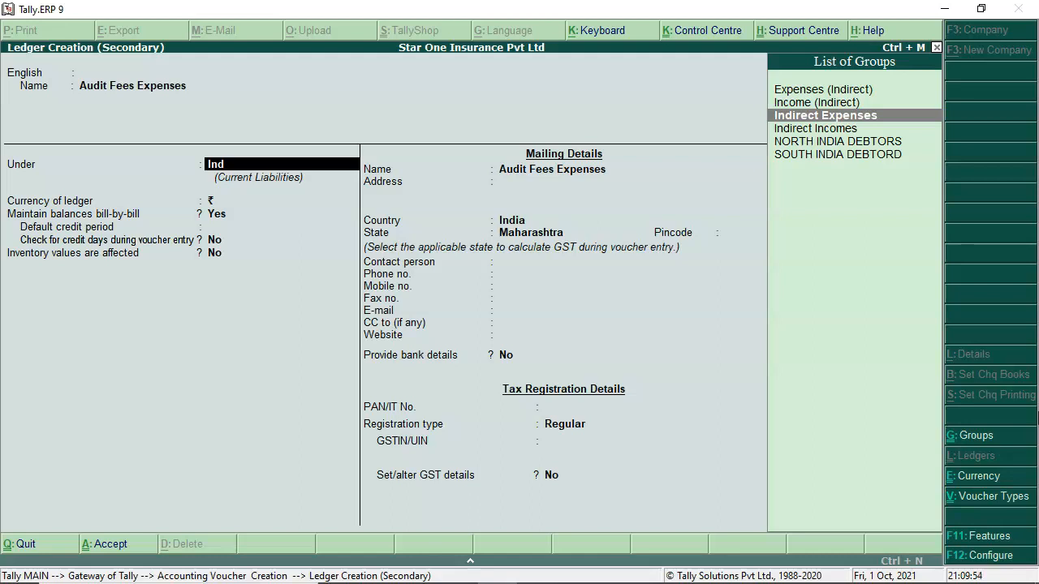
key(Return)
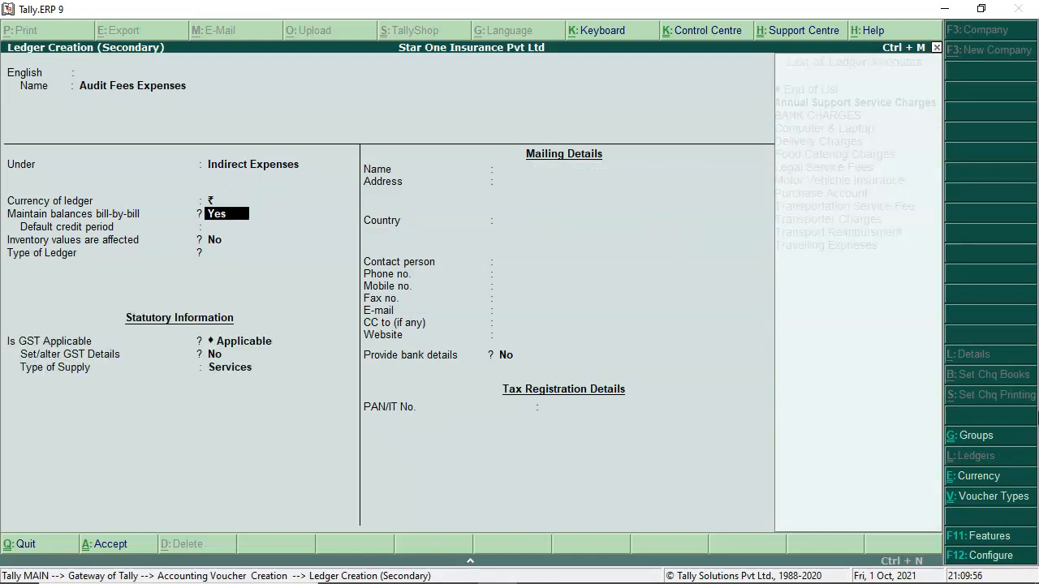
key(Return)
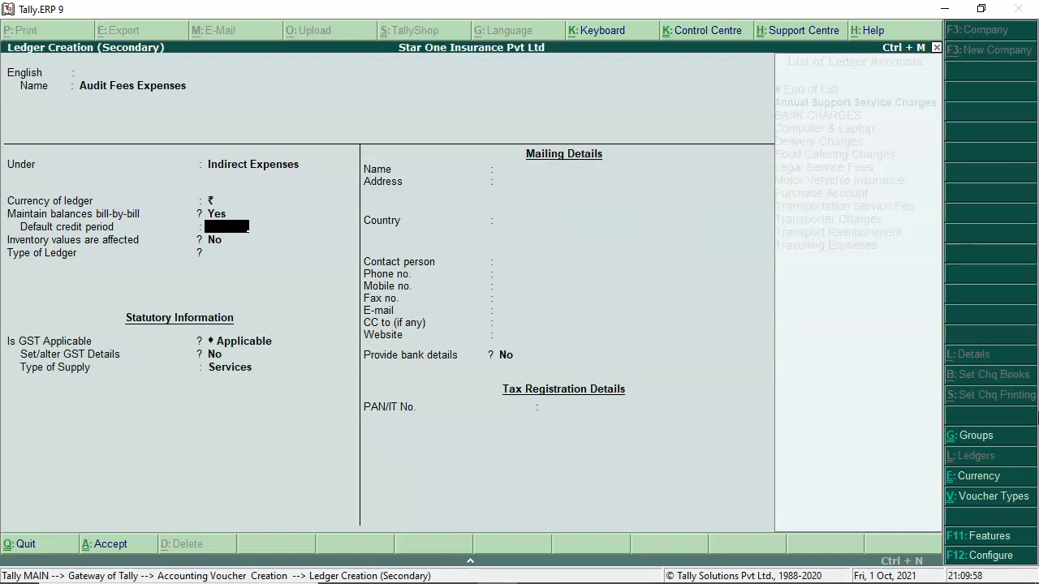
Step: Turn off bill-by-bill, keep Services as the supply type, and enable GST details
key(BackSpace)
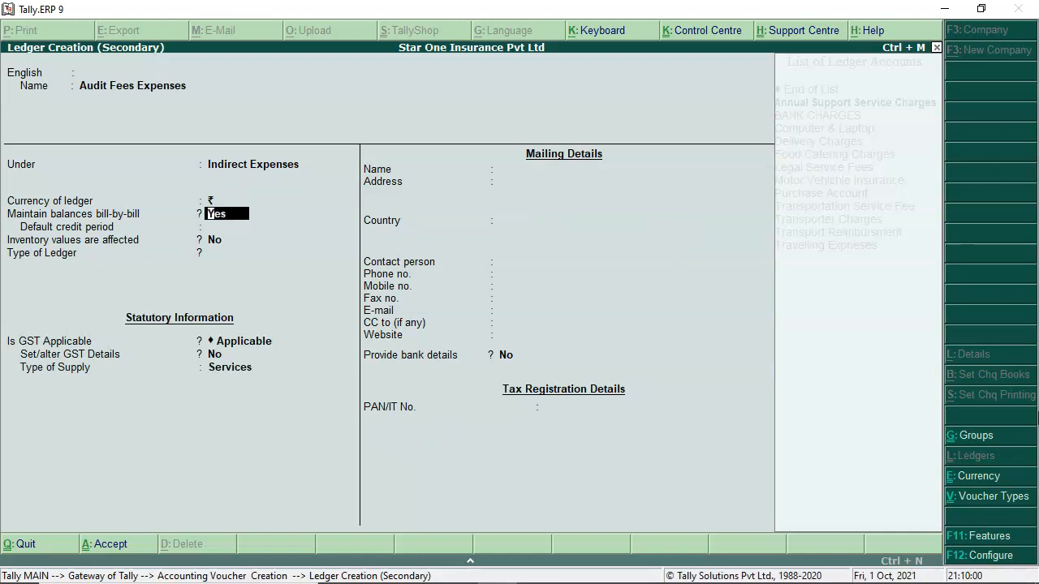
text(n)
key(Return)
key(Return)
key(Return)
key(Return)
key(Return)
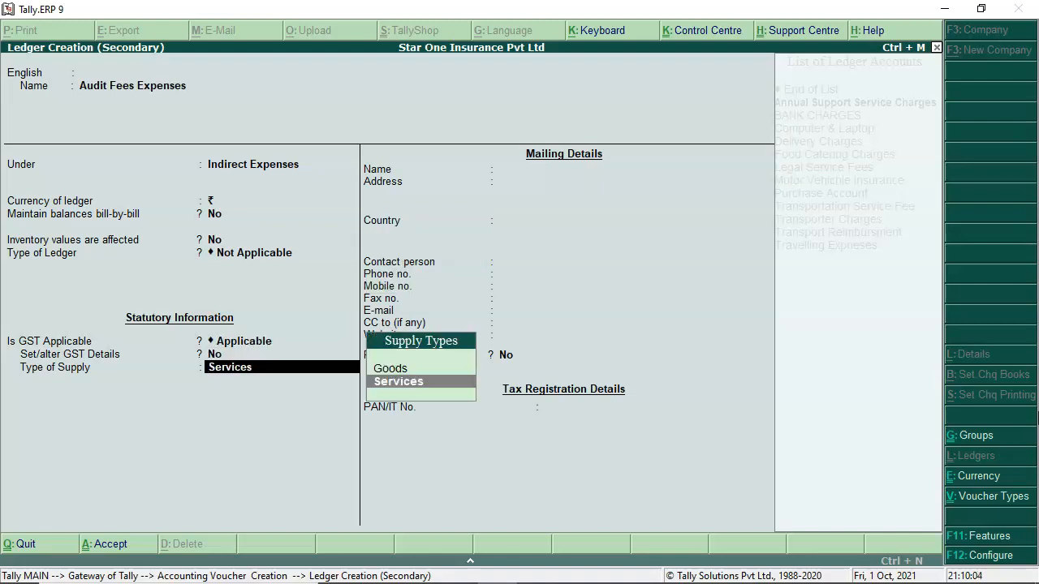
key(BackSpace)
text(y)
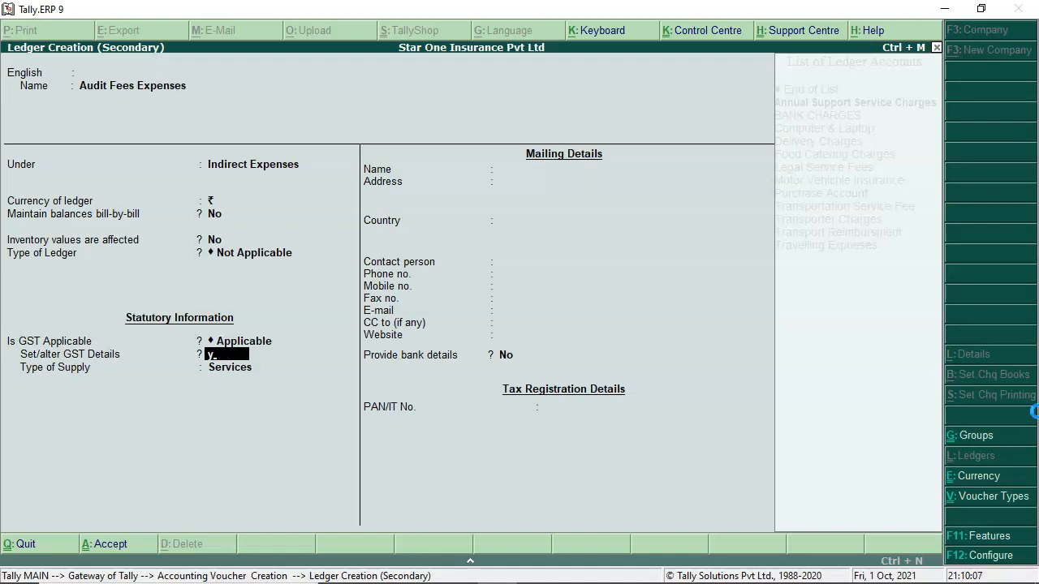
key(Return)
key(Return)
Step: Give the ledger SAC 998877, Taxable status, 18% integrated tax and Services supply
text(998877)
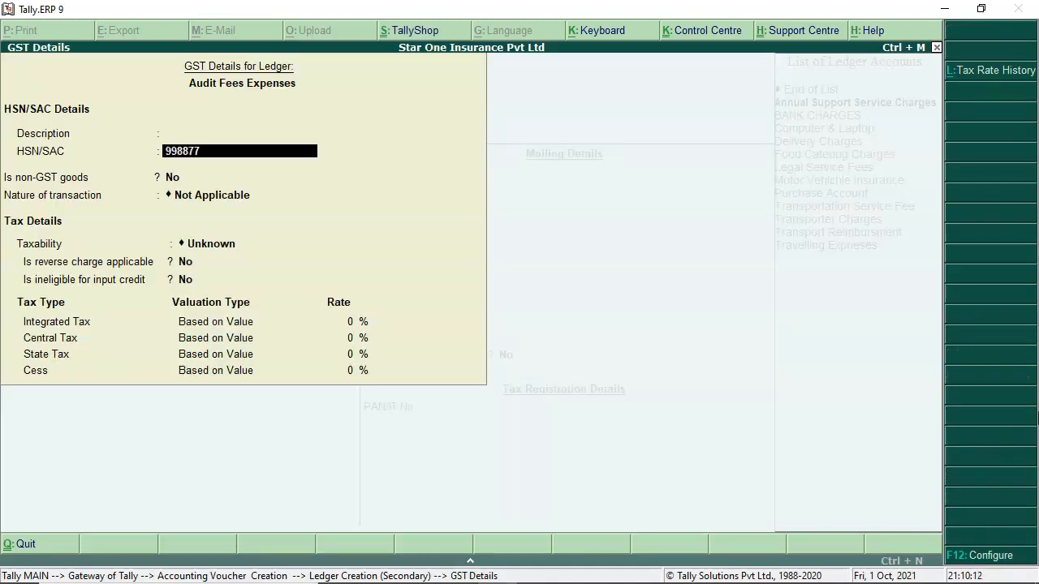
text(\)
key(Return)
key(Return)
key(Return)
key(Down)
key(Down)
key(Down)
key(Return)
key(Return)
key(Return)
text(18)
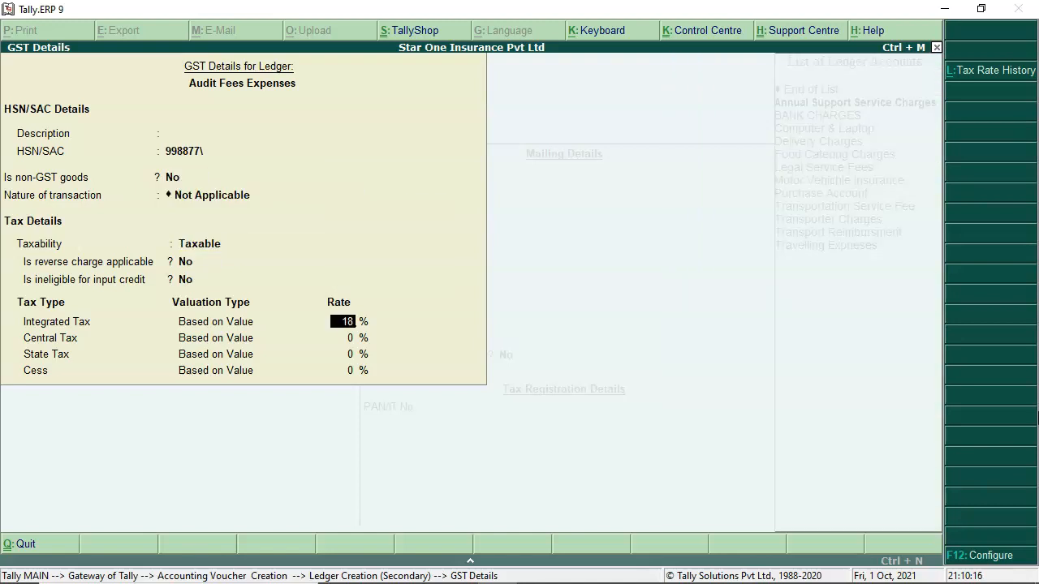
key(Return)
key(Return)
key(Return)
key(Return)
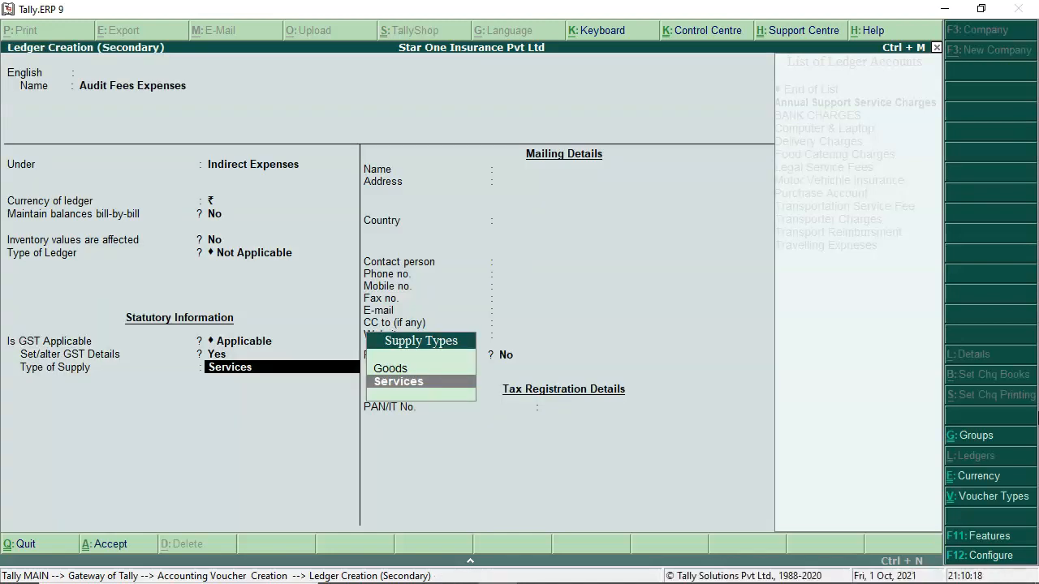
key(Return)
key(Return)
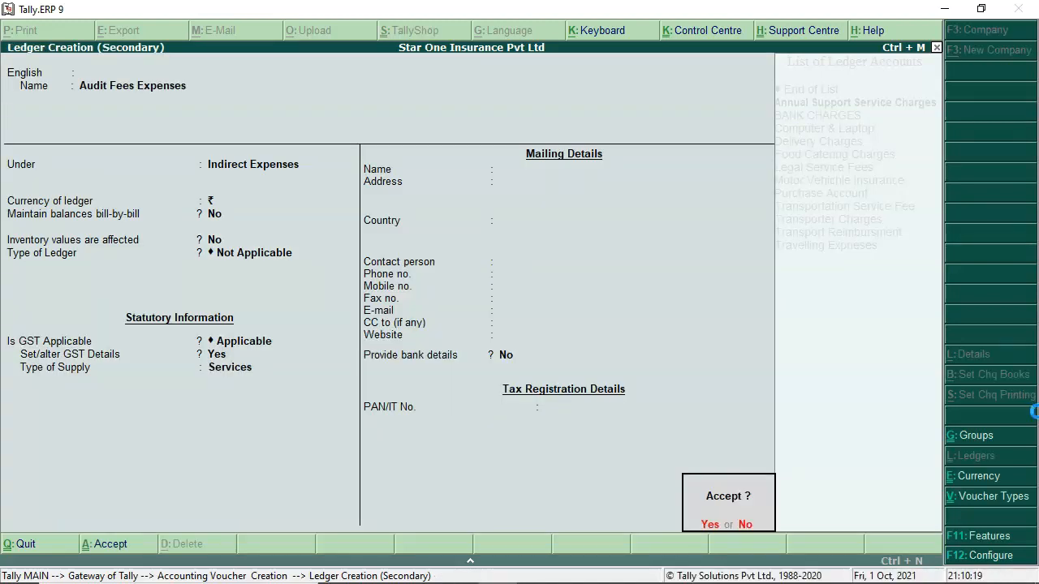
Step: Save the ledger, describe it 'Auditng fee for FY 2019-20', and enter 15000 as its amount
key(Return)
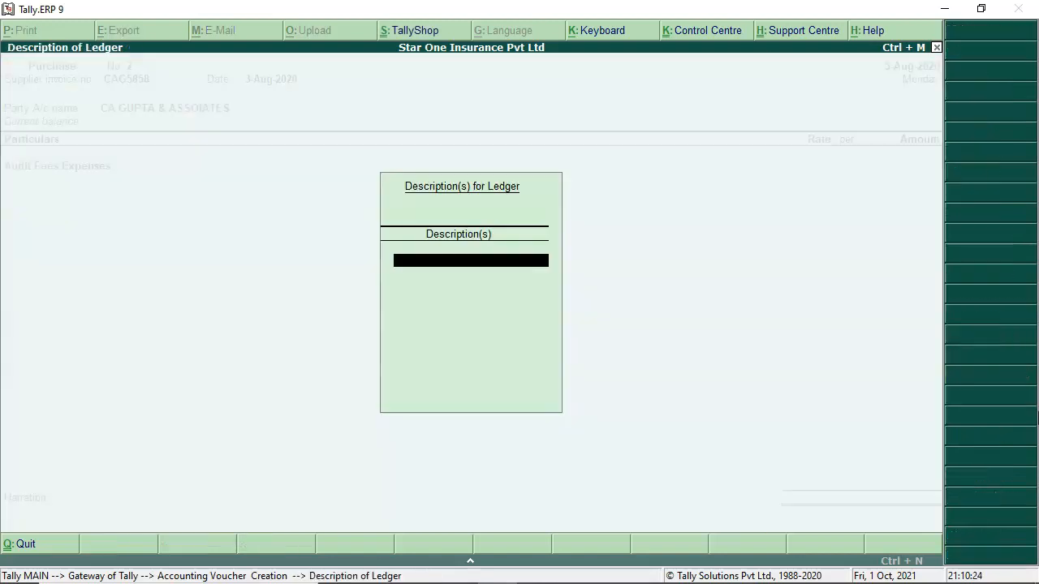
key(Return)
key(BackSpace)
key(Return)
text(Auditng)
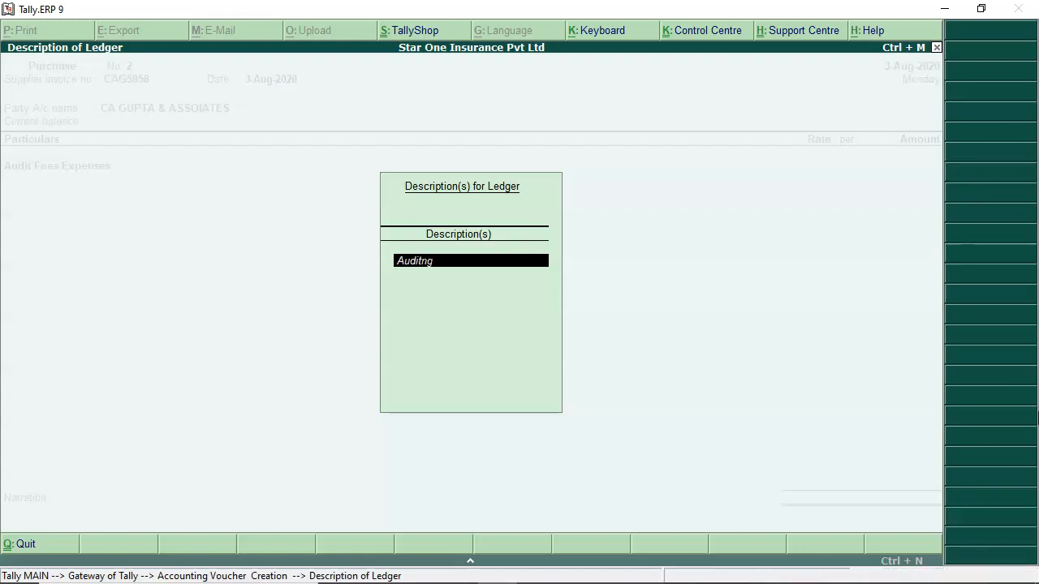
text( fee for)
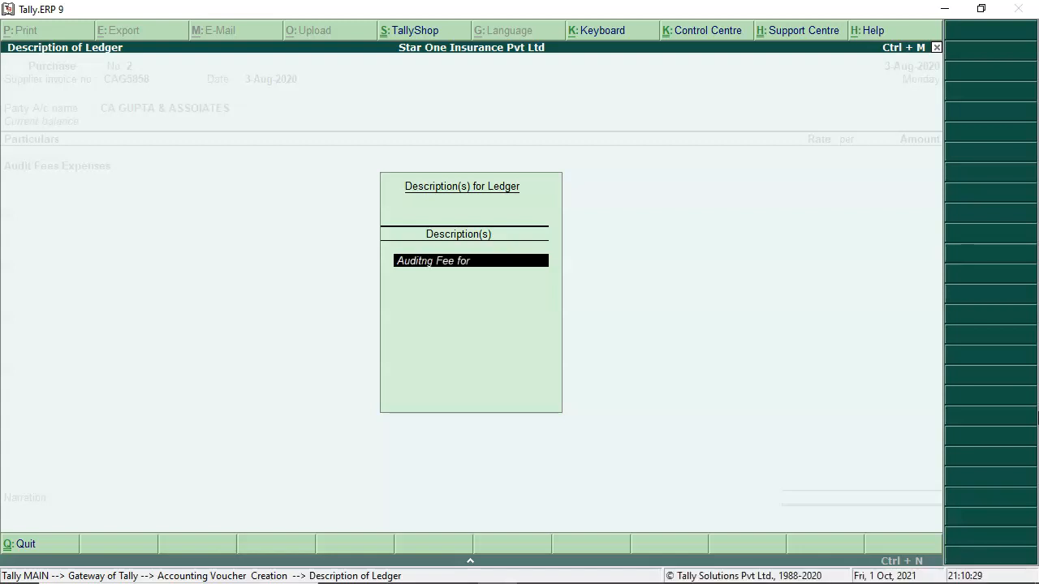
text( FY 2019-20)
key(Return)
key(Return)
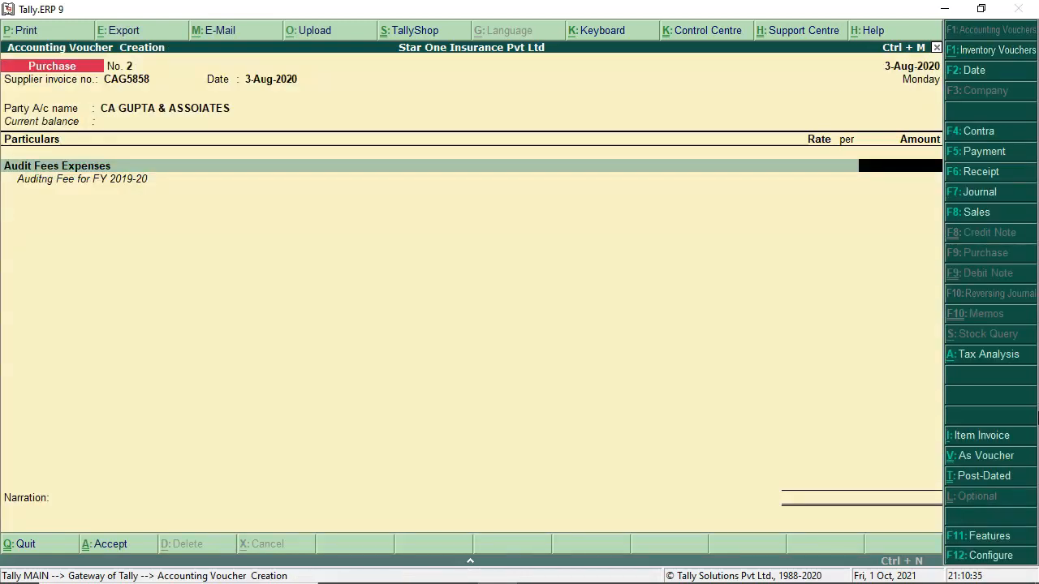
text(150000.00)
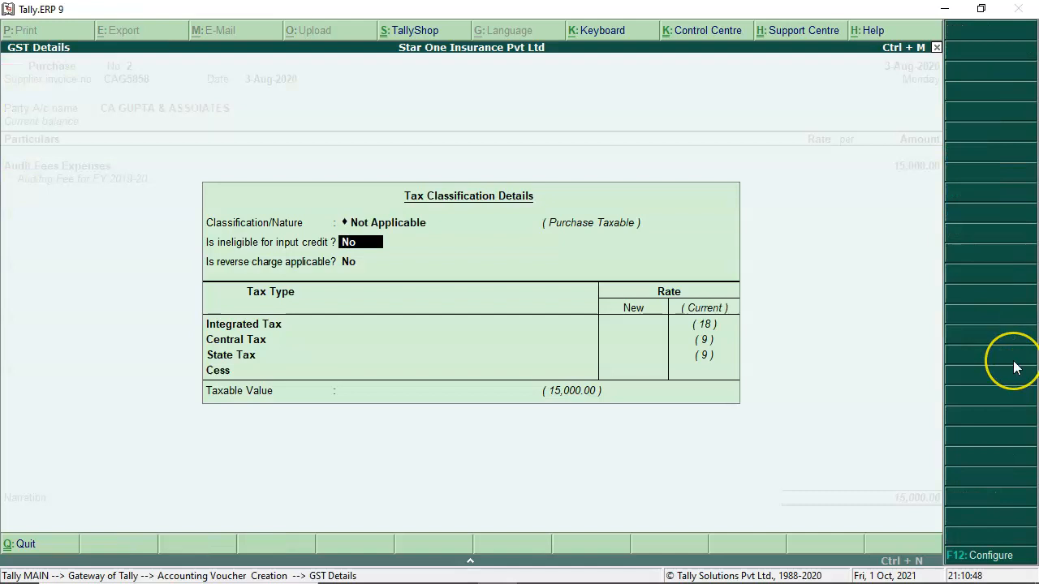
Step: Add Input CGST and Input SGST lines at 1,350 each, bringing the voucher to 17,700
key(Return)
key(Return)
key(Return)
key(Return)
key(Return)
key(Return)
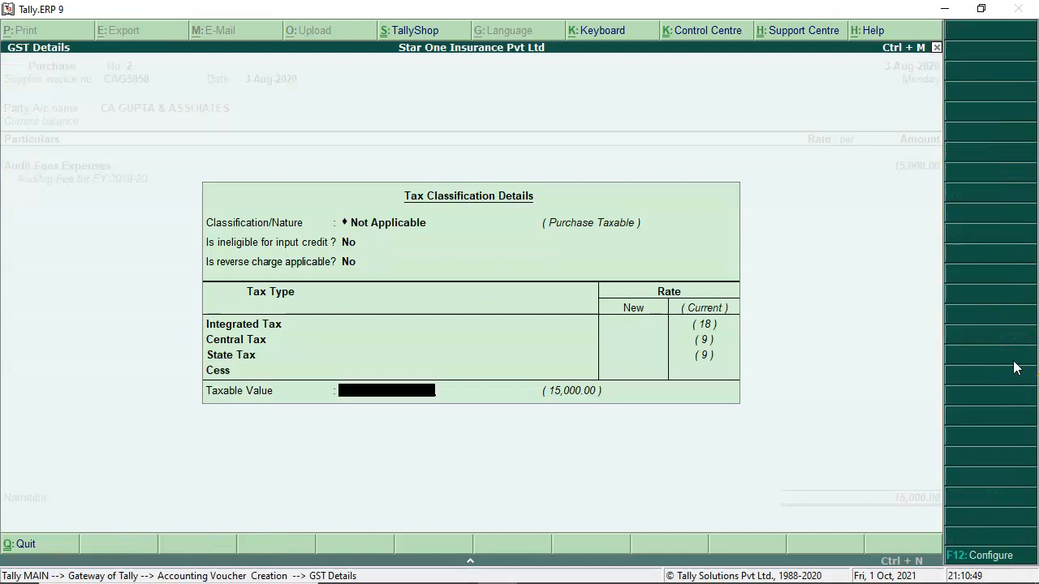
text(IN)
key(Down)
key(Return)
key(Return)
key(Return)
text(INPUT)
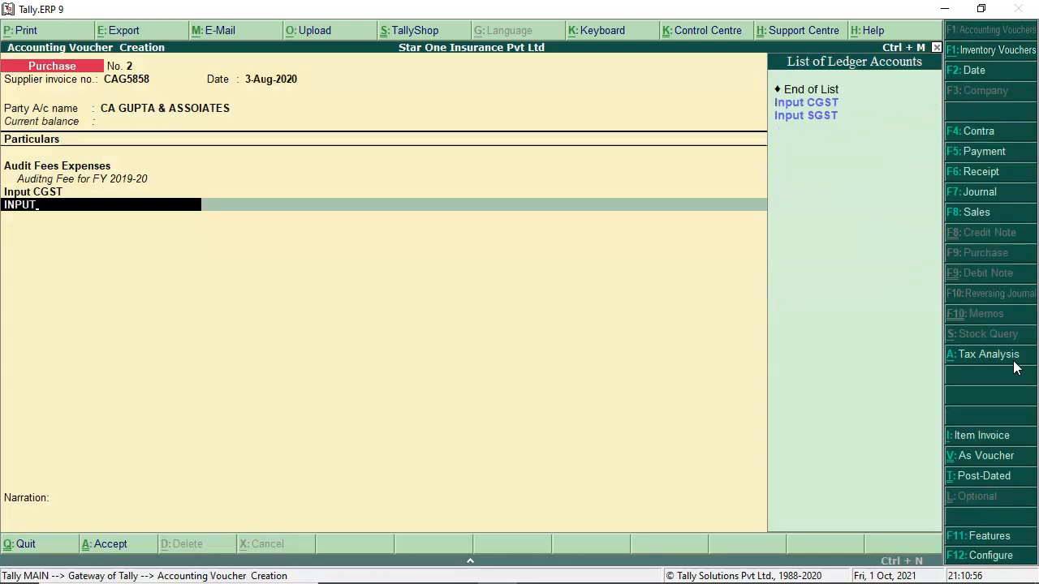
key(Down)
key(Down)
key(Return)
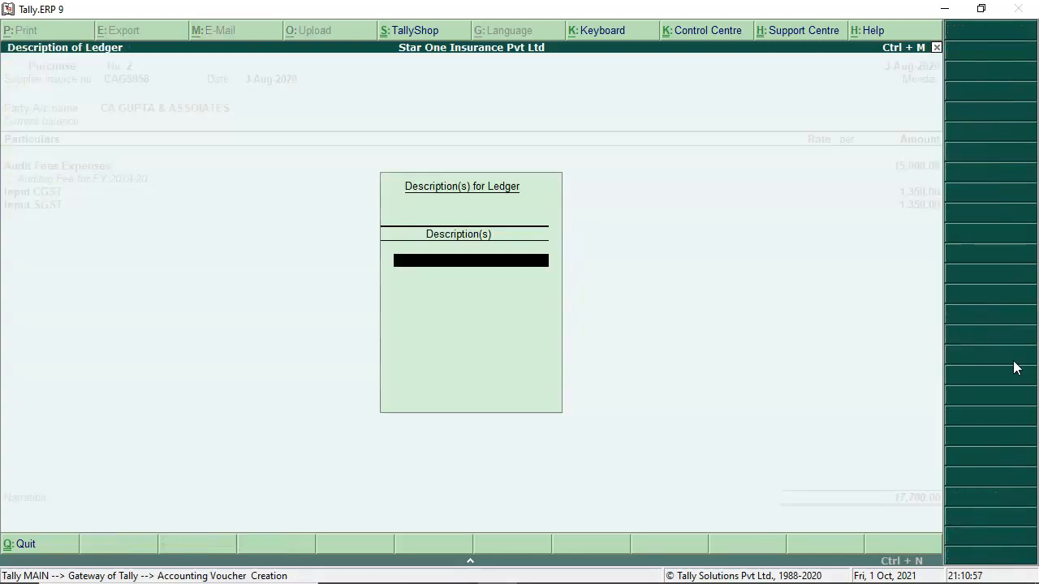
key(Return)
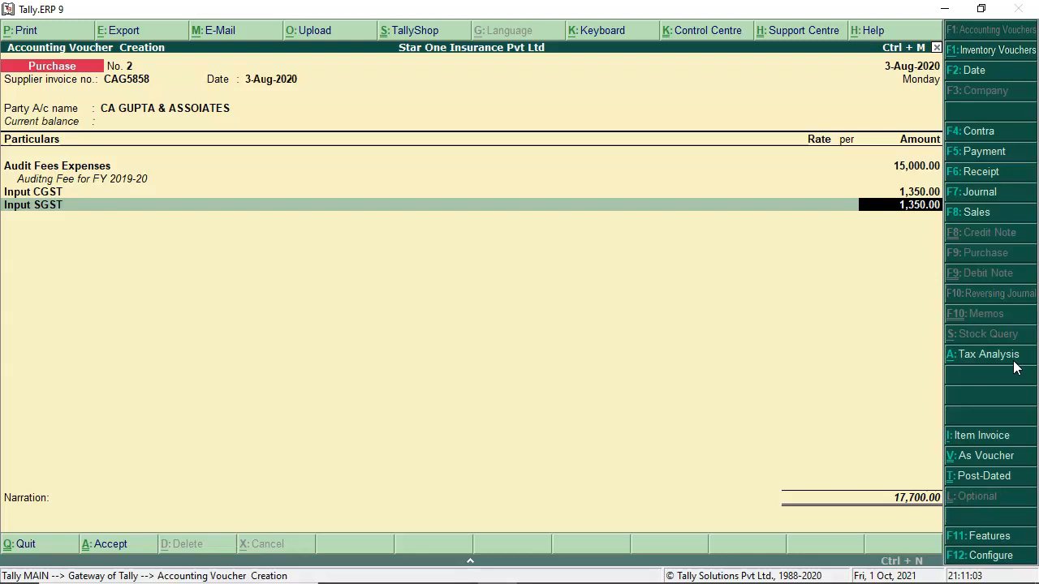
Step: View the voucher's detailed tax analysis, reviewing the Central and State Tax lines
click(991, 366)
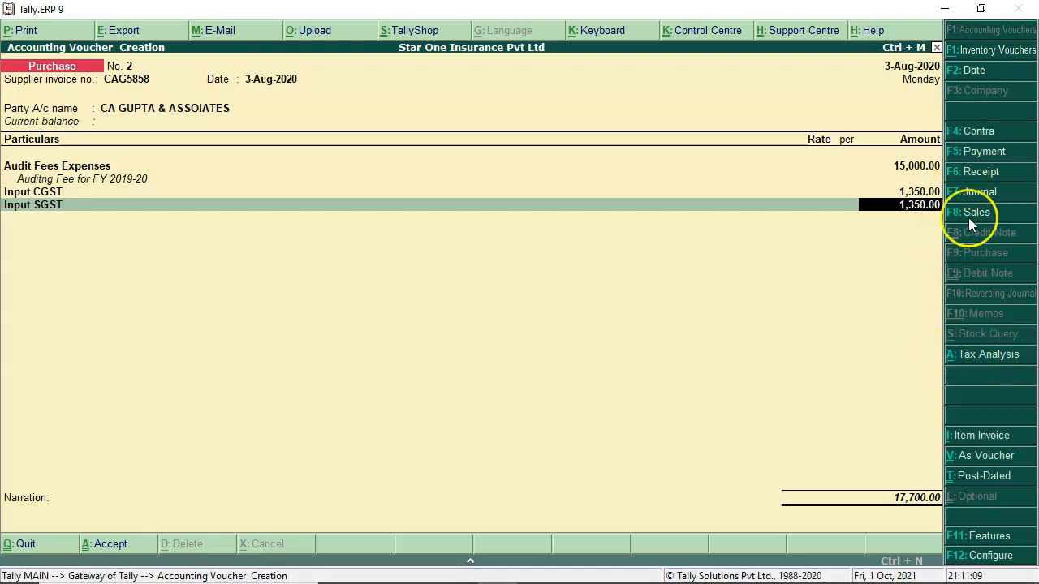
click(990, 355)
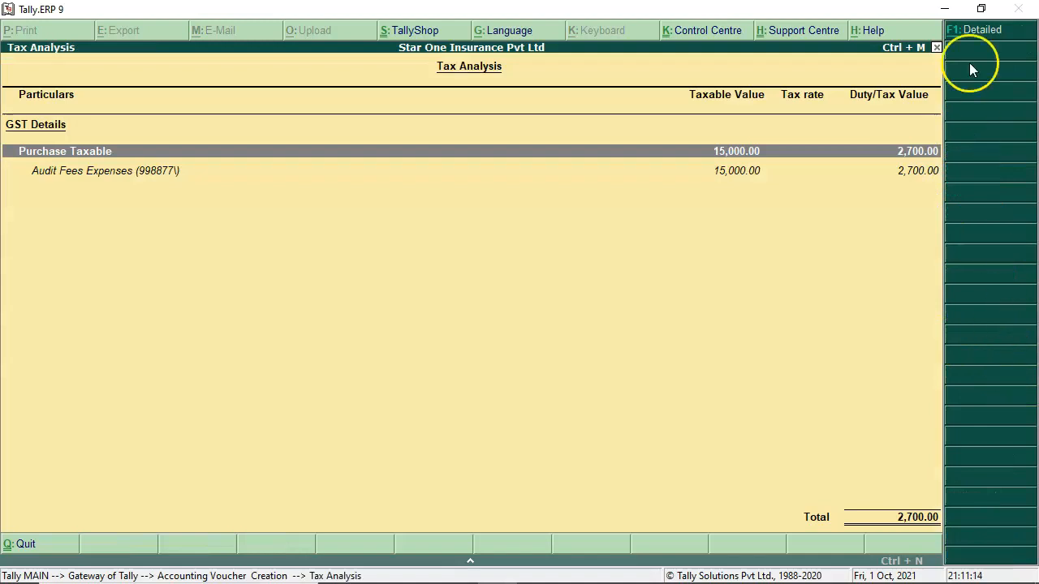
click(964, 31)
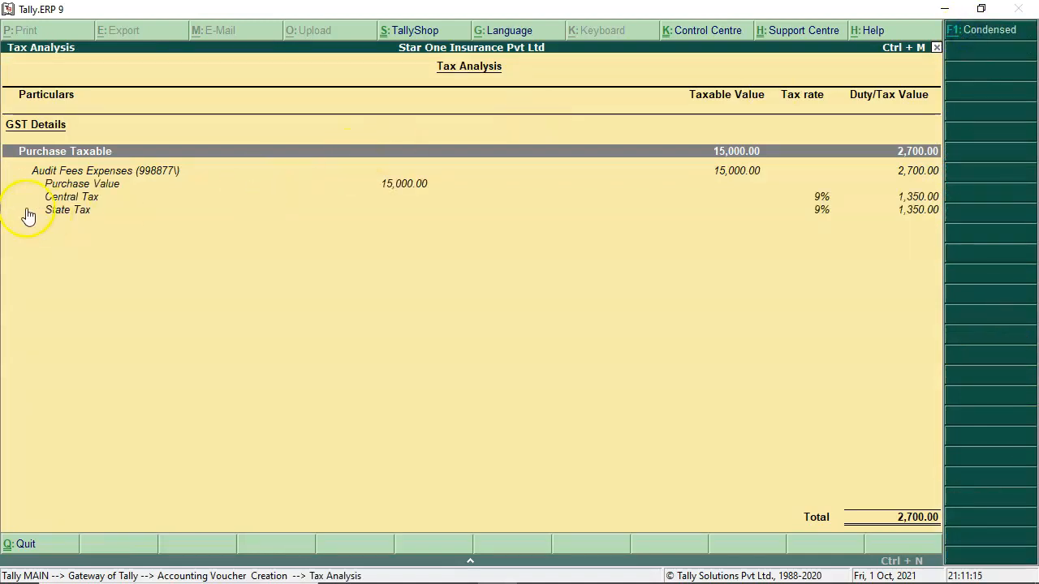
click(70, 197)
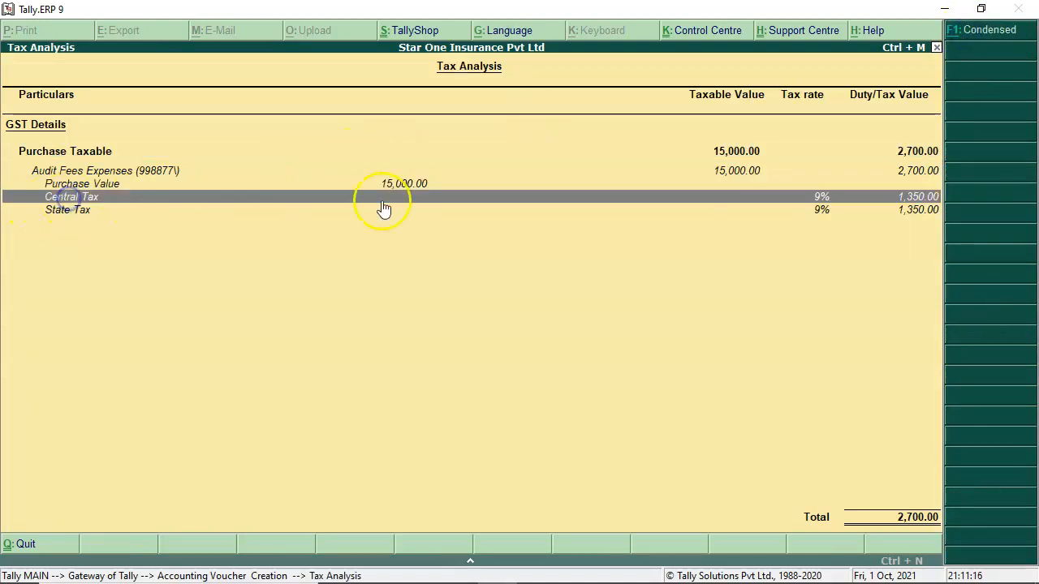
click(793, 209)
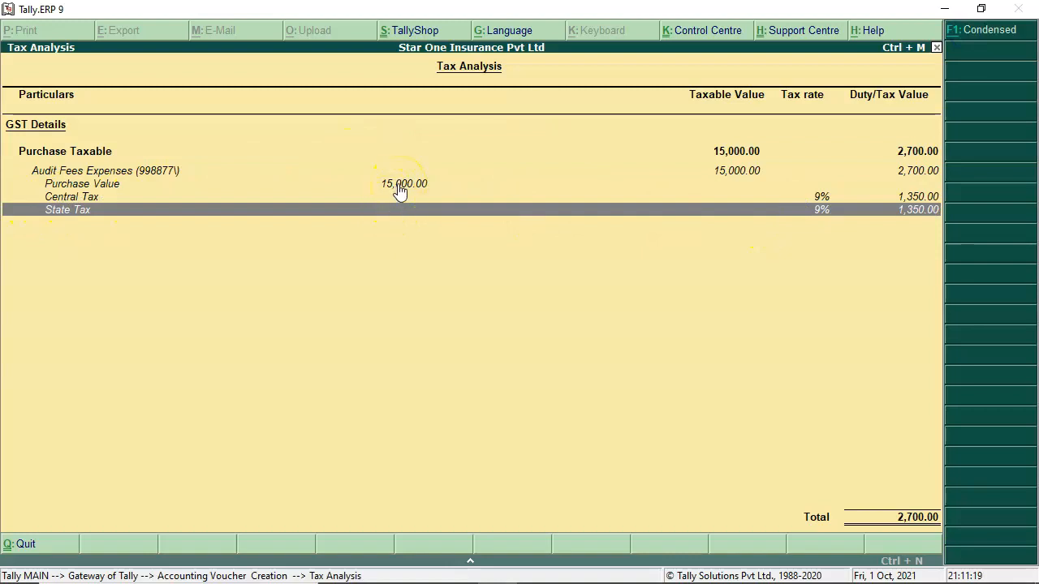
click(840, 189)
click(795, 277)
Step: Record bill CAG5858 as a new reference for 17,700 on 5 days credit and accept voucher No. 2
key(Escape)
key(Return)
key(Return)
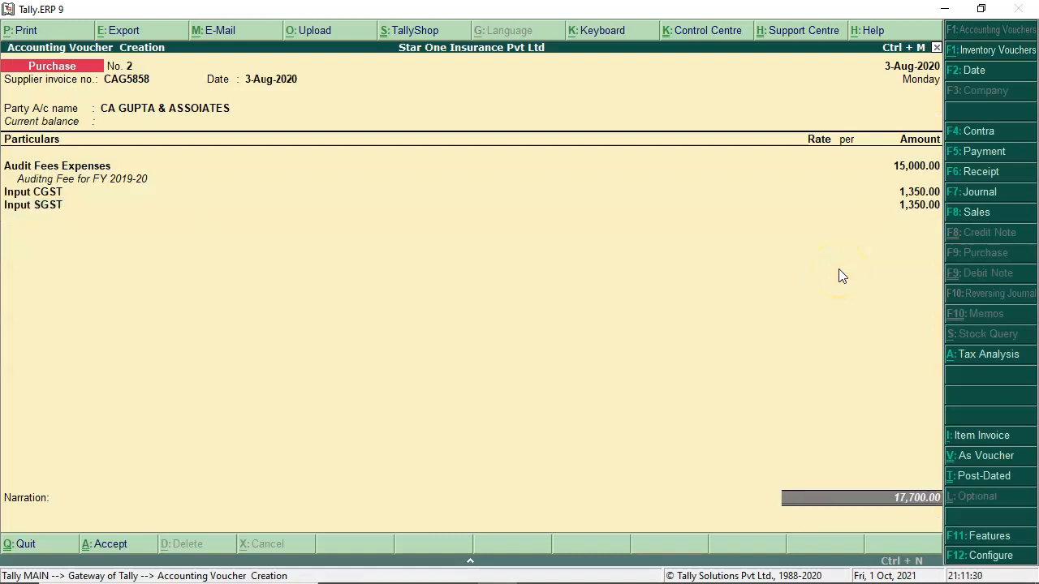
key(Return)
key(Return)
text(5 DAYS)
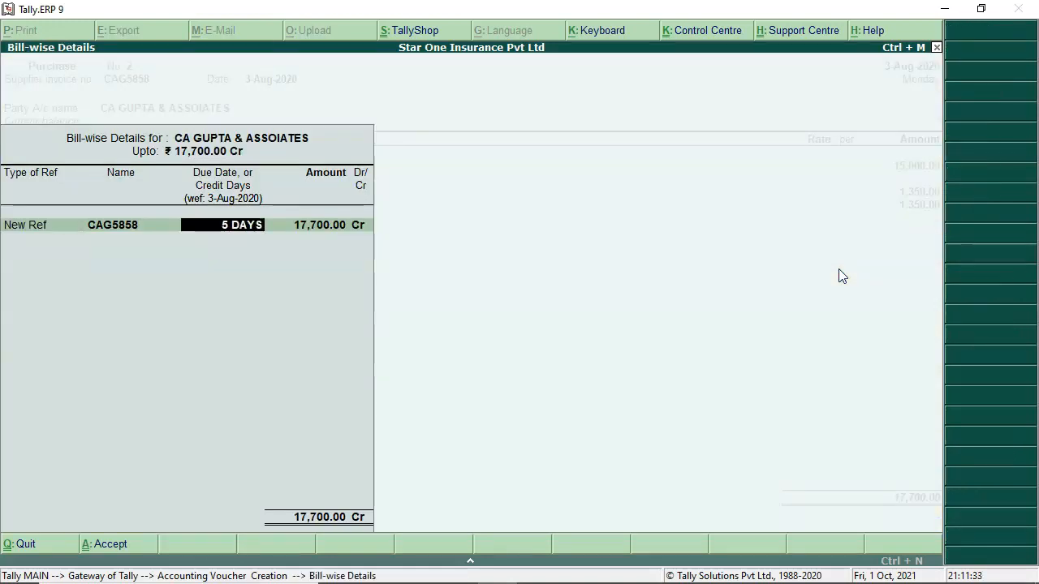
key(Return)
key(Return)
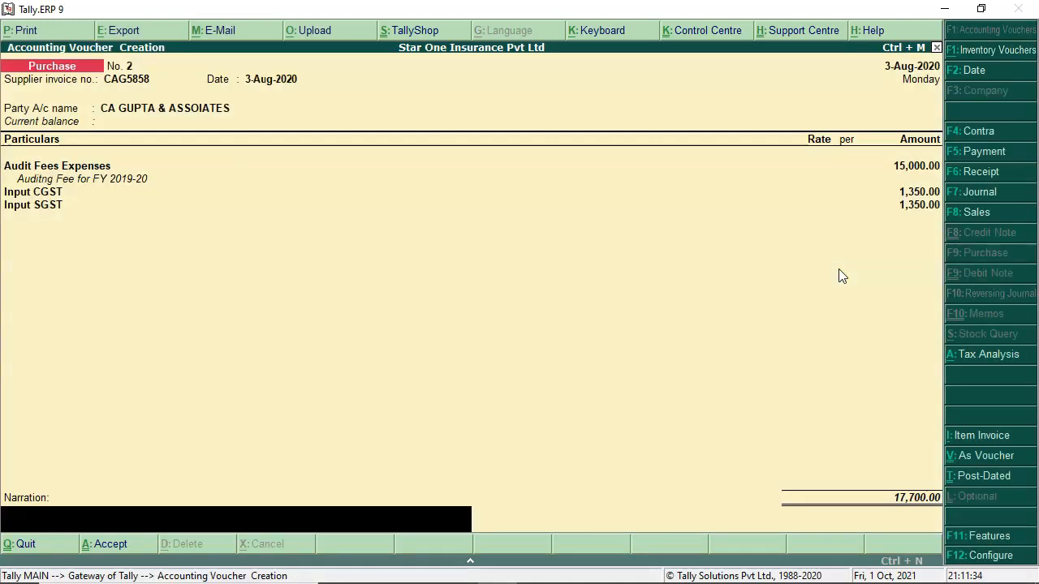
key(Return)
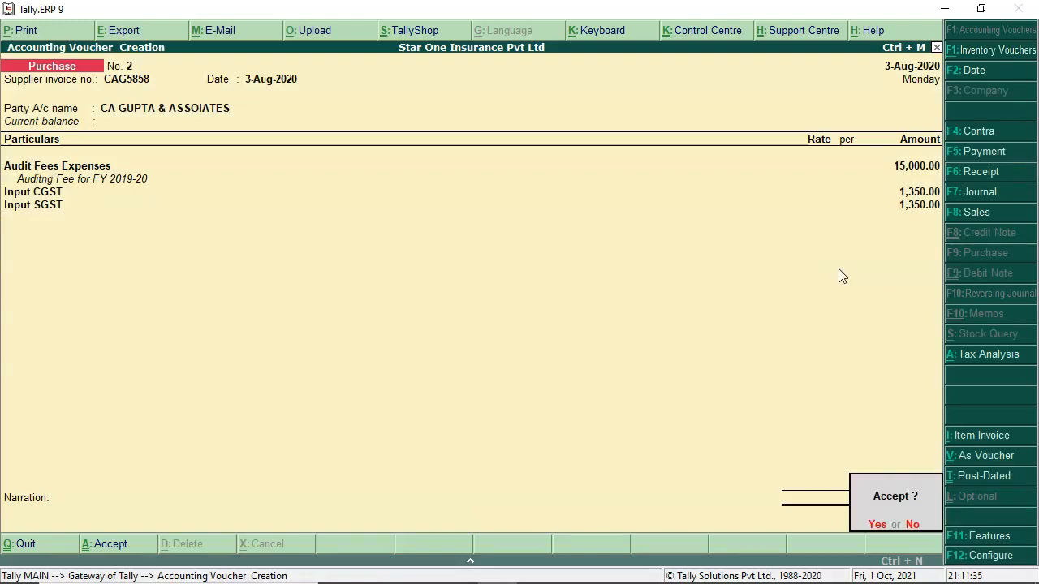
key(Return)
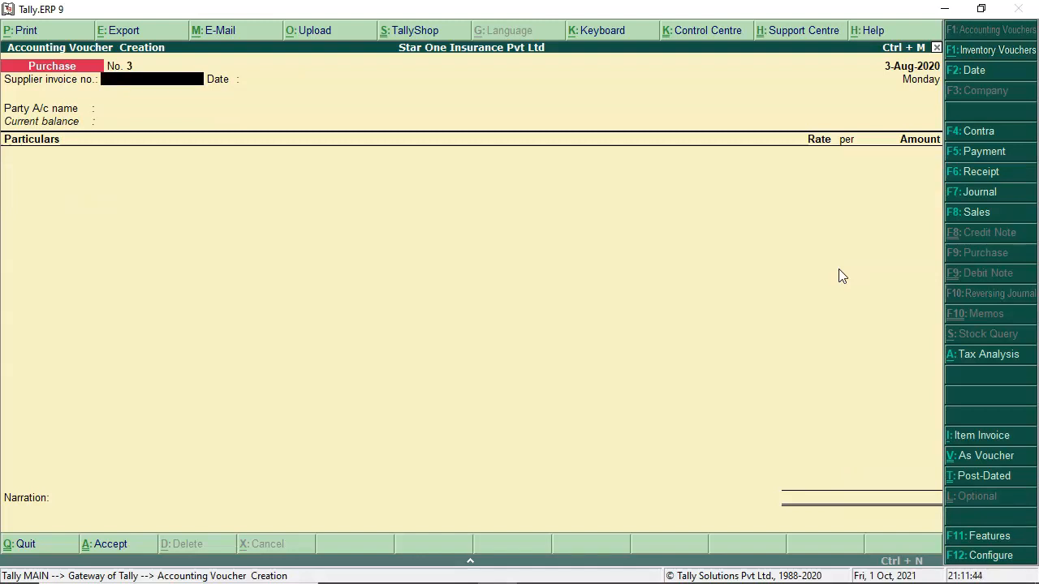
Step: Switch blank purchase No. 3 to voucher mode with Debit and Credit columns
click(985, 454)
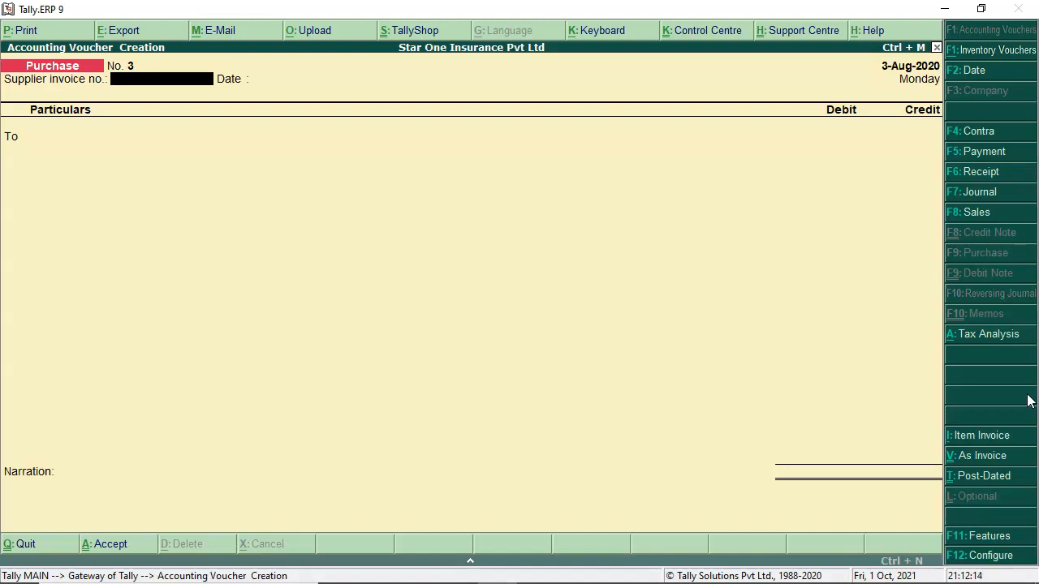
click(1037, 386)
Step: Enter supplier invoice SHE5255 and select the supplier's party ledger
text(SHE5255)
key(Return)
key(Return)
text(CA)
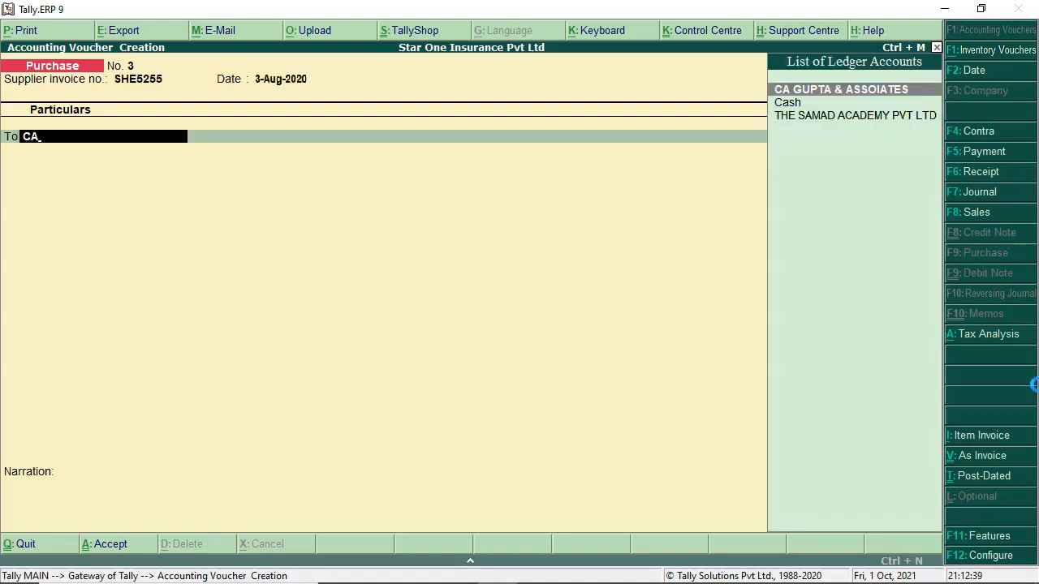
key(Return)
key(Return)
key(Return)
key(Return)
key(Return)
key(Return)
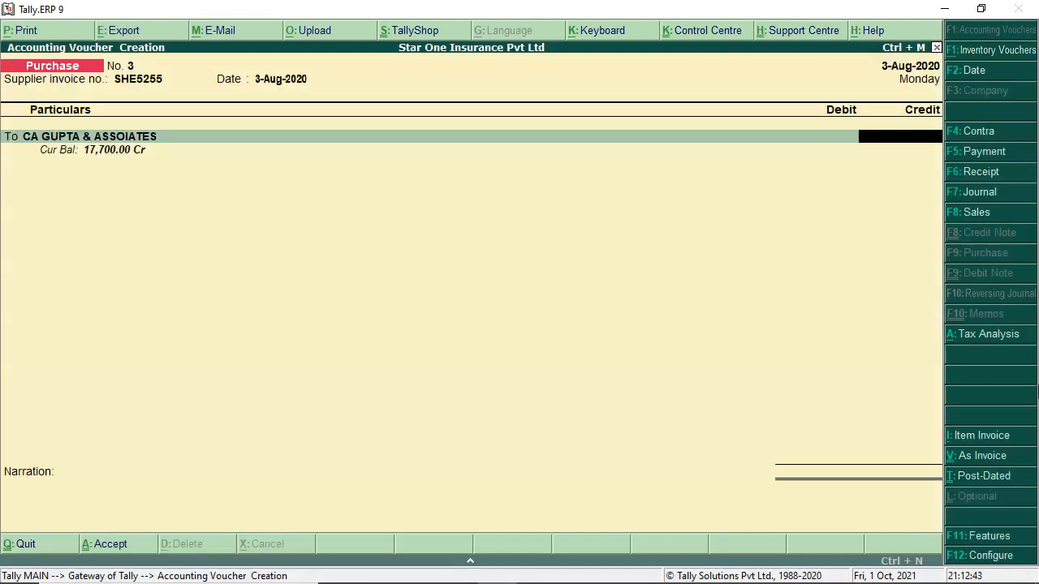
Step: Use the calculator for 15000*18% and credit the party 17,700
key(ctrl+n)
text(2)
key(BackSpace)
text(15000)
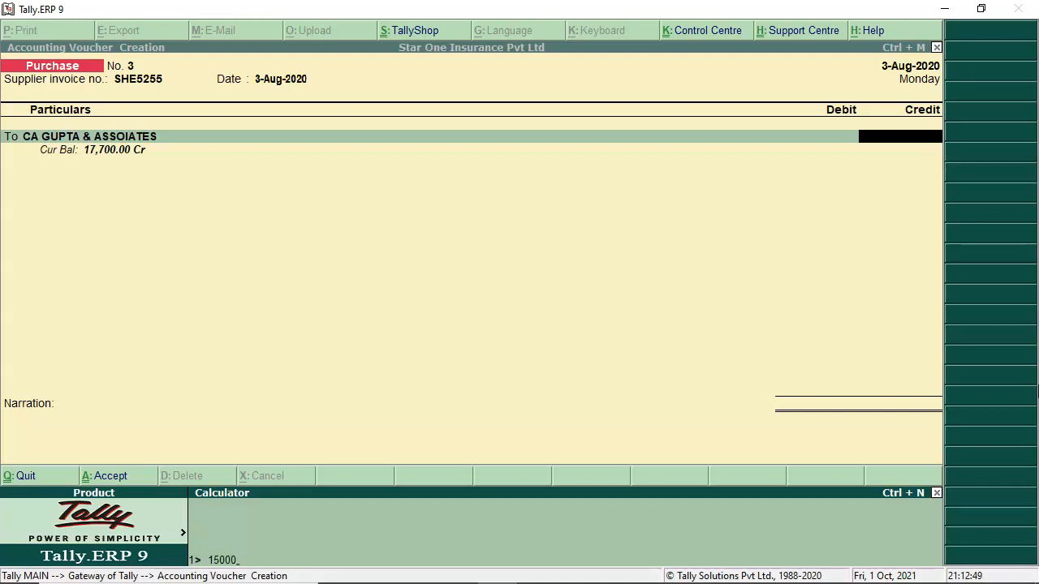
text(*18%)
key(Return)
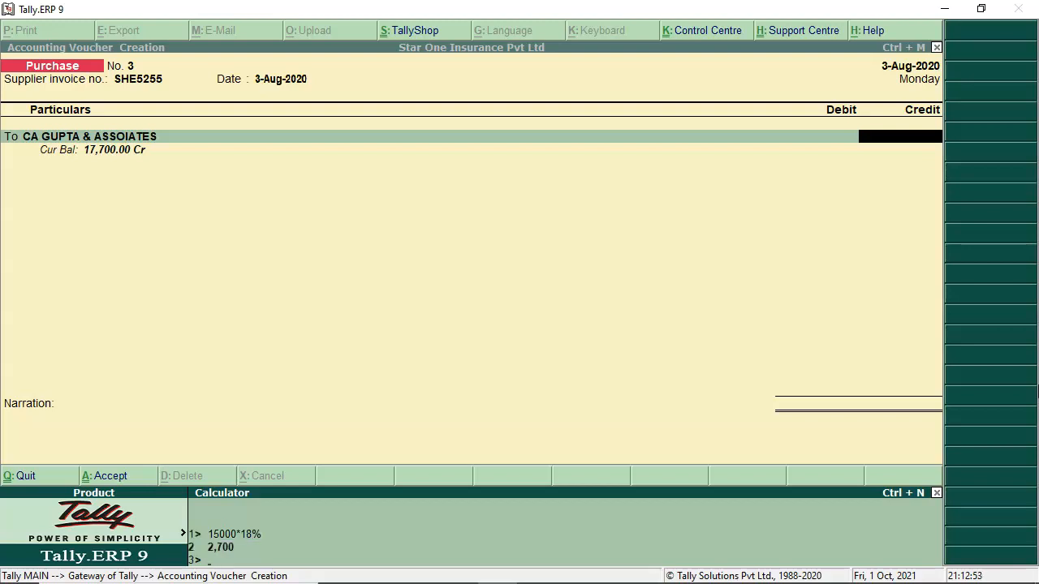
key(ctrl+m)
text(17,70)
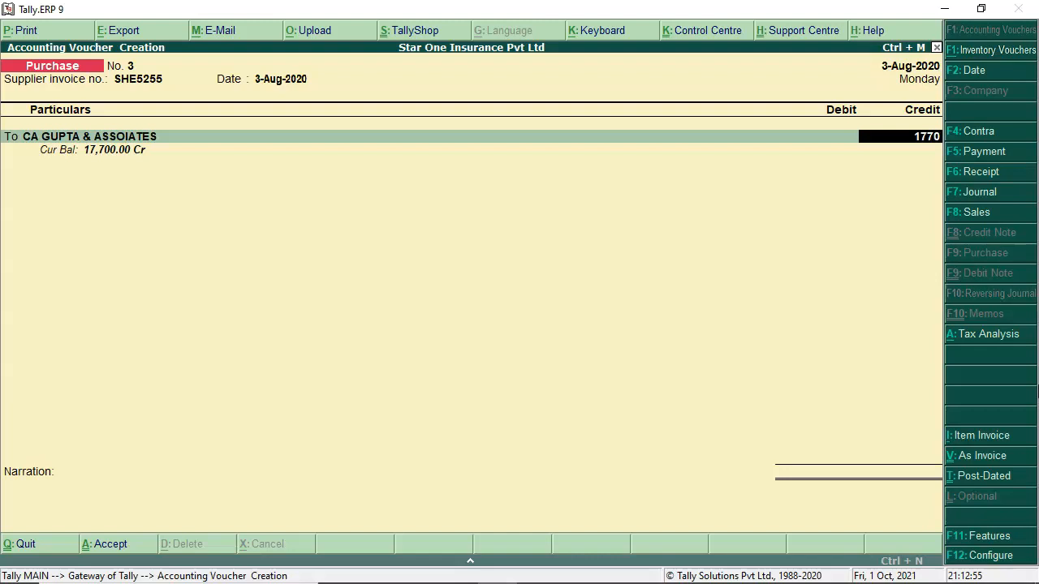
text(0)
key(Return)
Step: Add the bill as a new reference on 5 days credit, due 8-Aug-2020
key(Return)
key(Return)
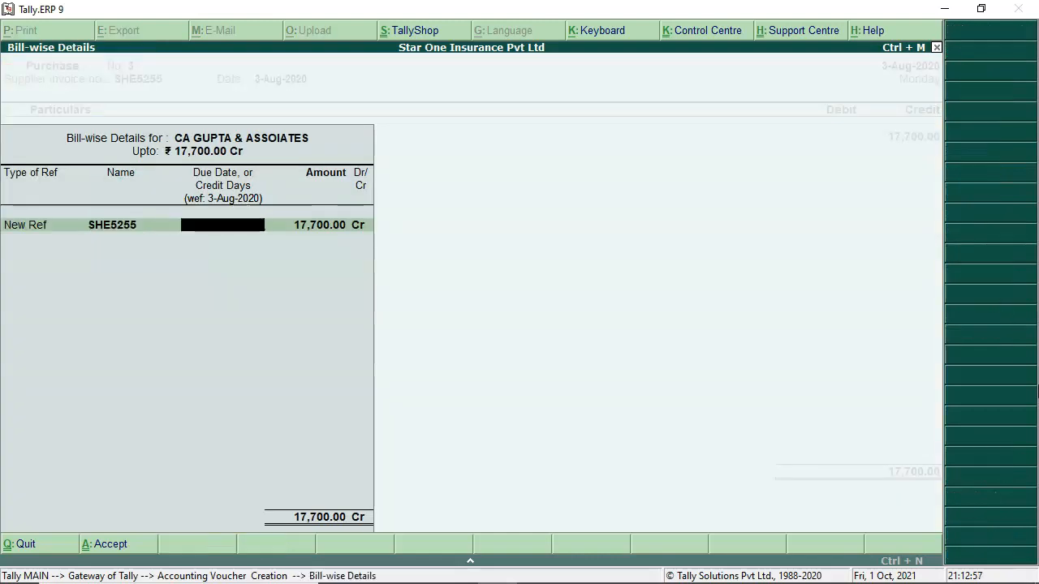
text(5 DAYS)
key(Return)
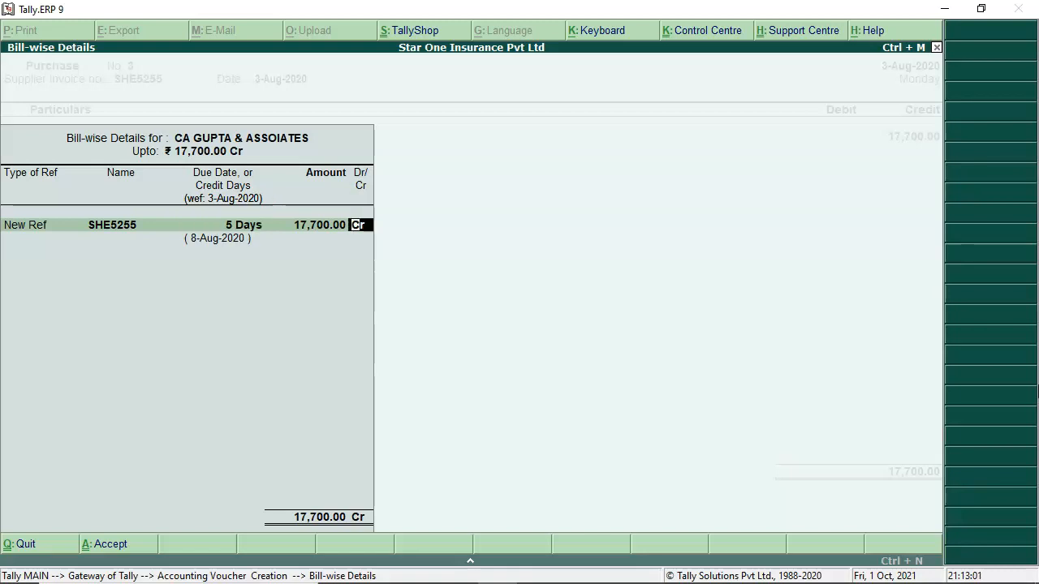
key(Return)
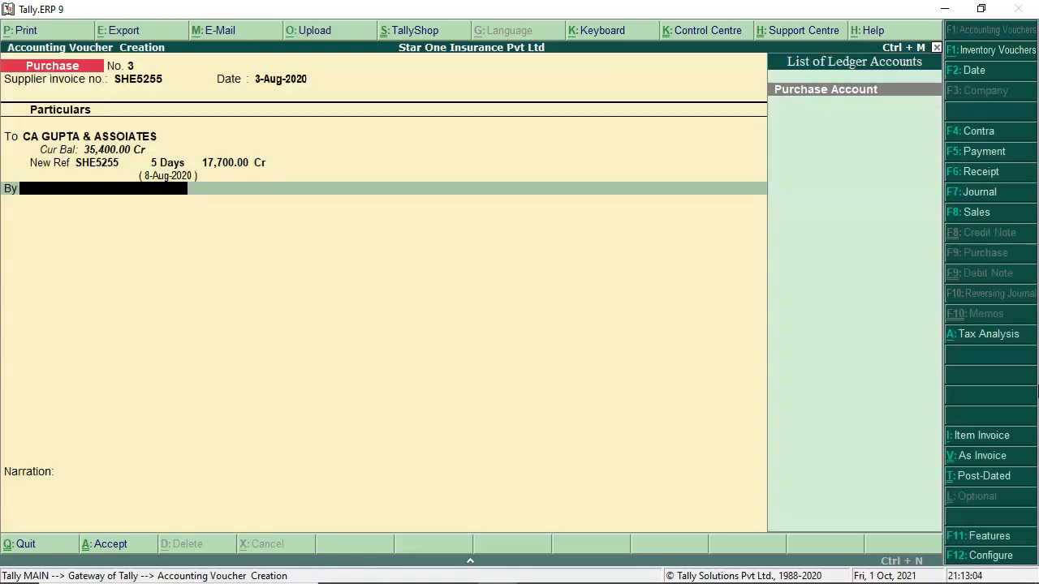
key(BackSpace)
key(Return)
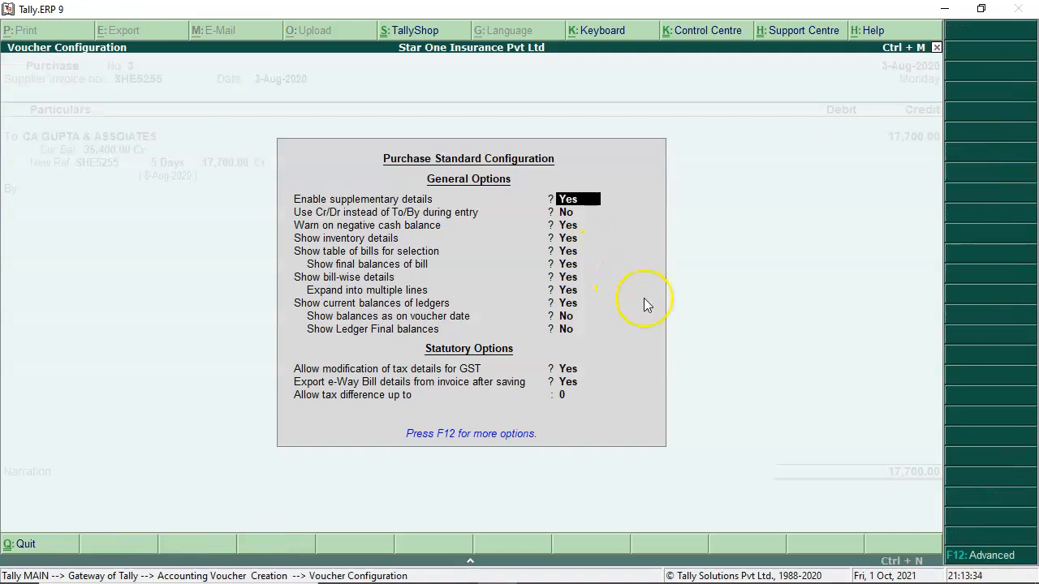
Step: Set 'Allow expenses/fixed assets in purchase vouchers' to Yes in Advanced Configuration
click(998, 558)
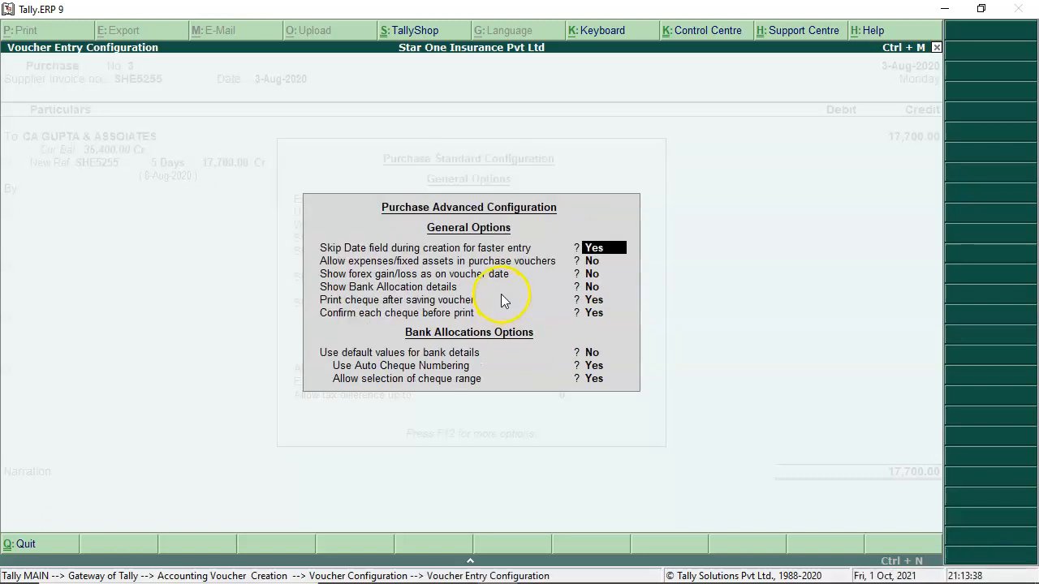
key(Return)
text(y)
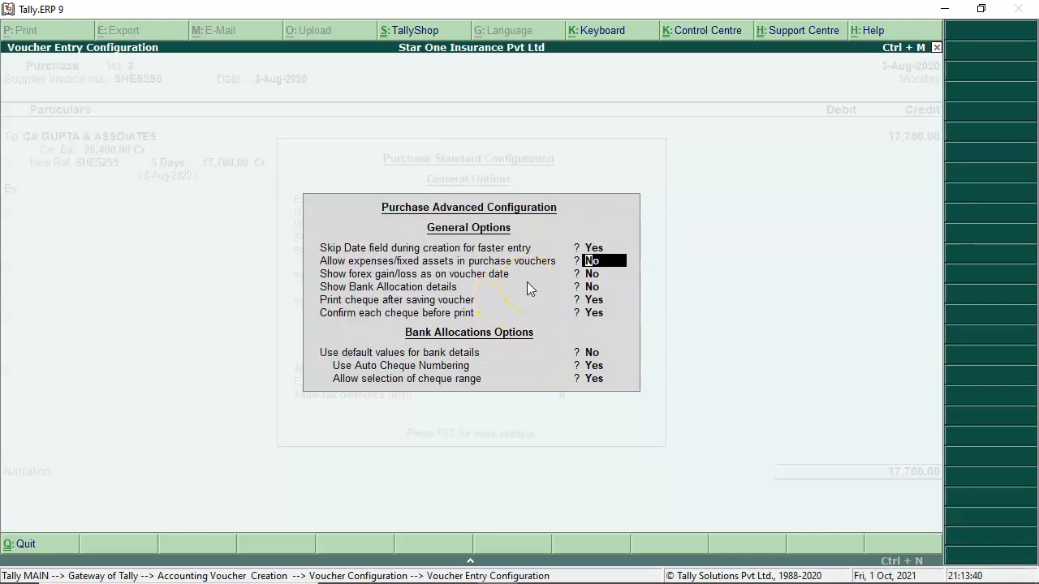
key(Return)
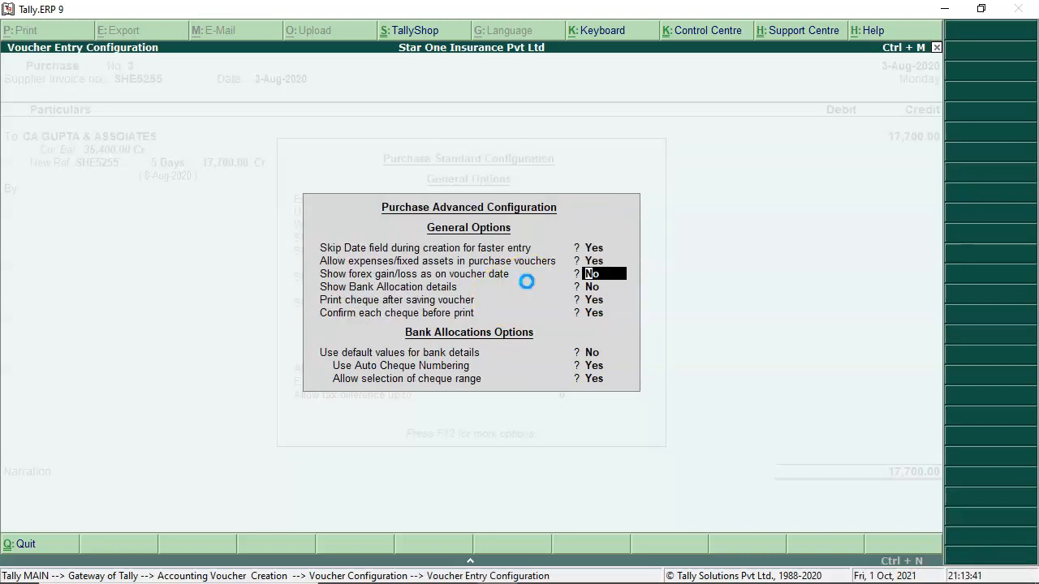
key(ctrl+a)
key(ctrl+a)
key(ctrl+a)
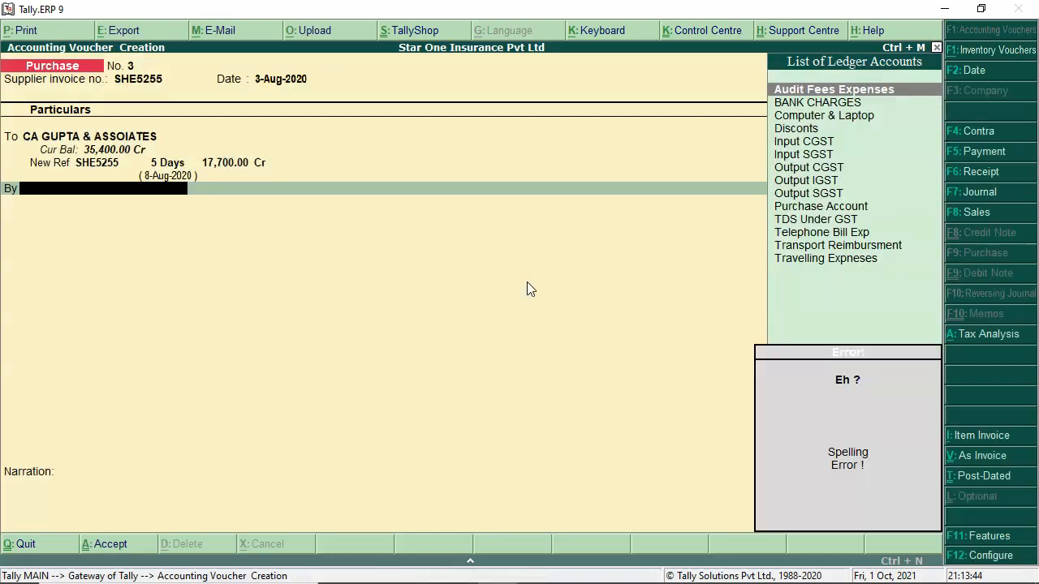
Step: Debit Audit Fees Expenses 15,000 on voucher No. 3
key(Down)
key(Up)
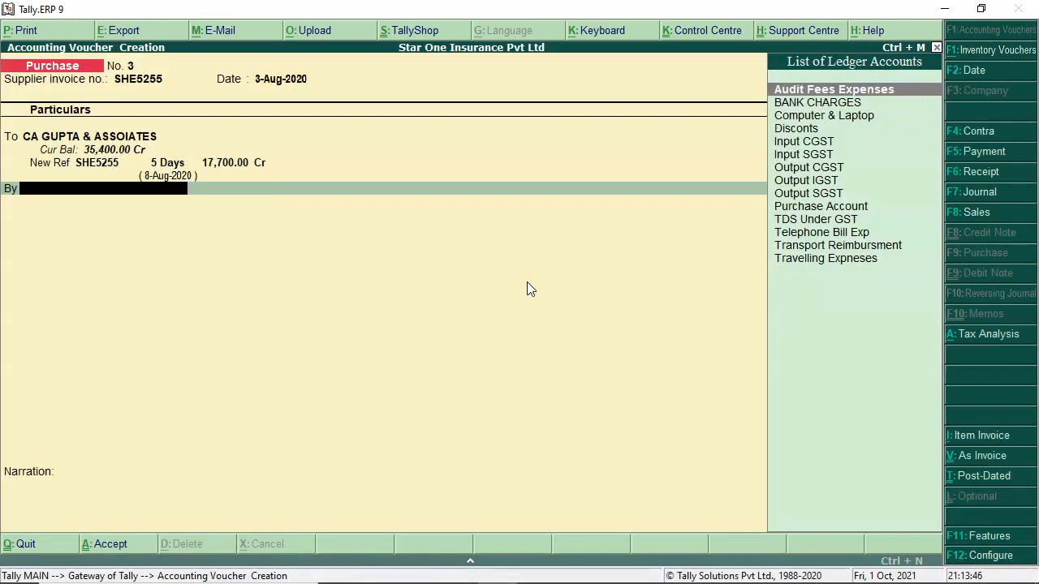
key(Return)
key(Return)
key(Return)
key(Return)
key(Return)
key(Return)
key(Return)
key(Return)
key(Return)
text(15000)
key(Return)
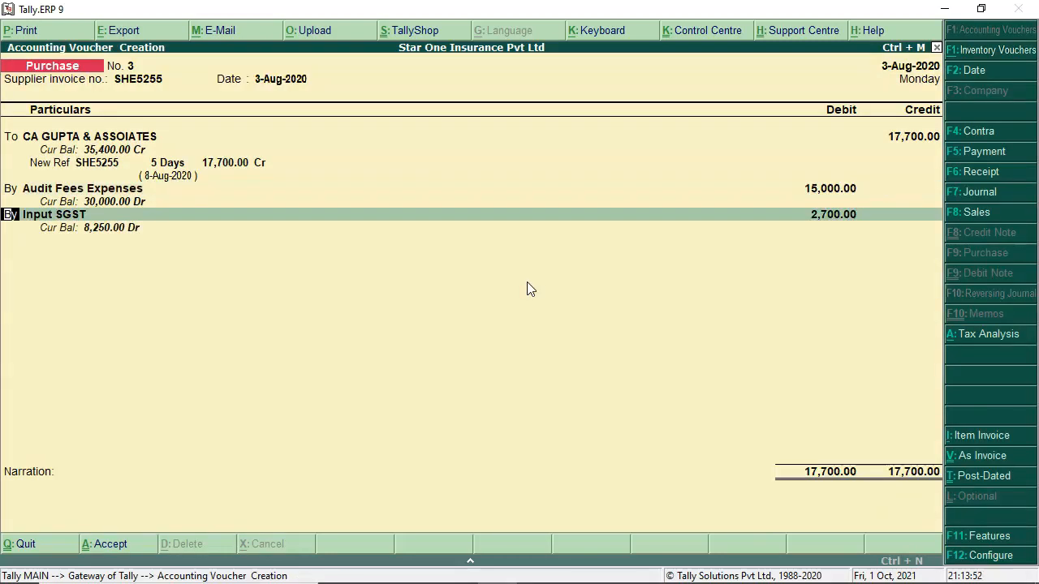
Step: Debit Input CGST 1,350, working out 2700/2 with the calculator
key(Return)
text(IN)
key(Return)
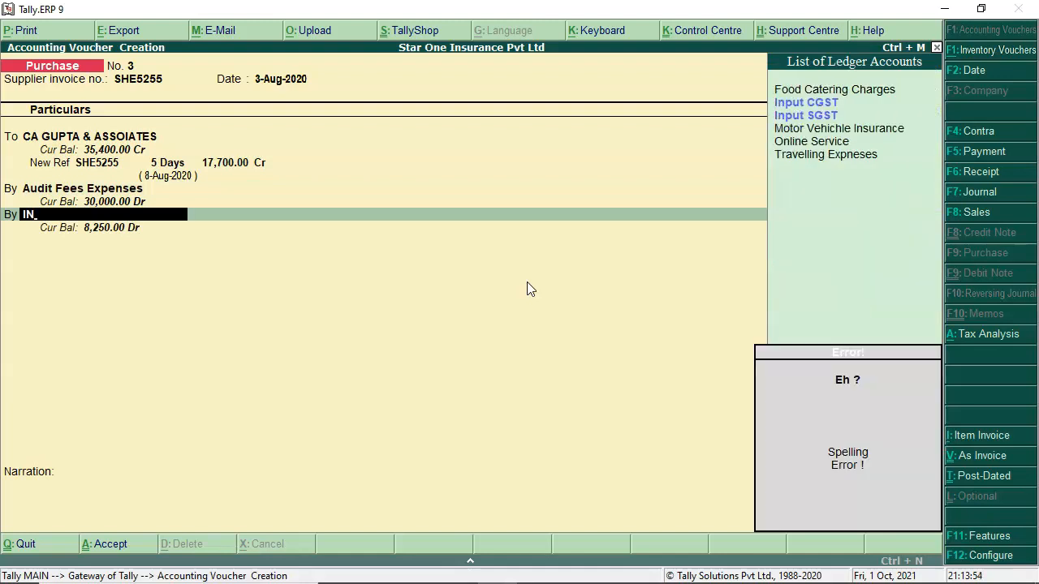
key(Down)
key(Return)
key(ctrl+n)
text(2700/9)
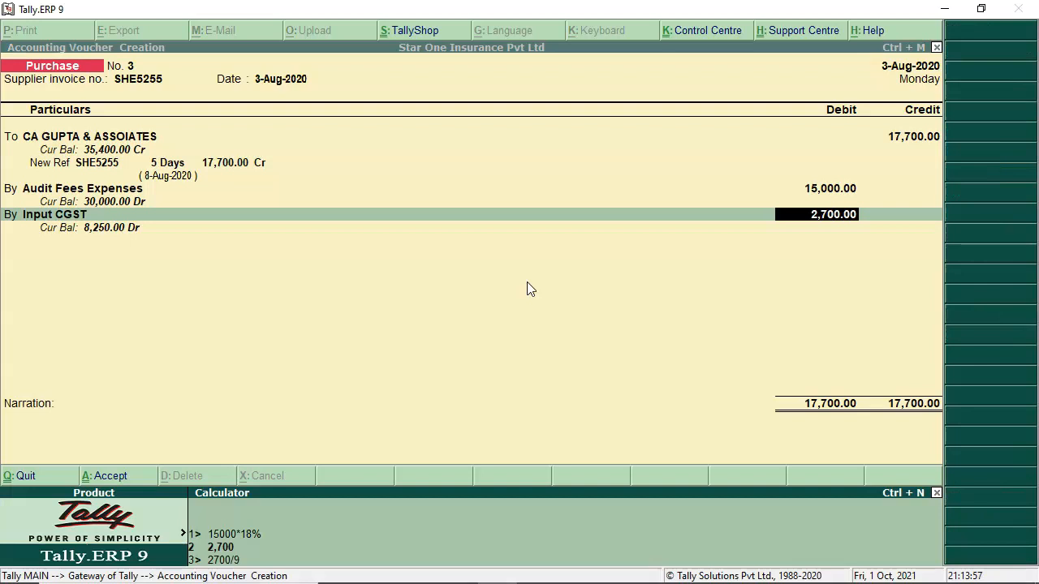
key(Return)
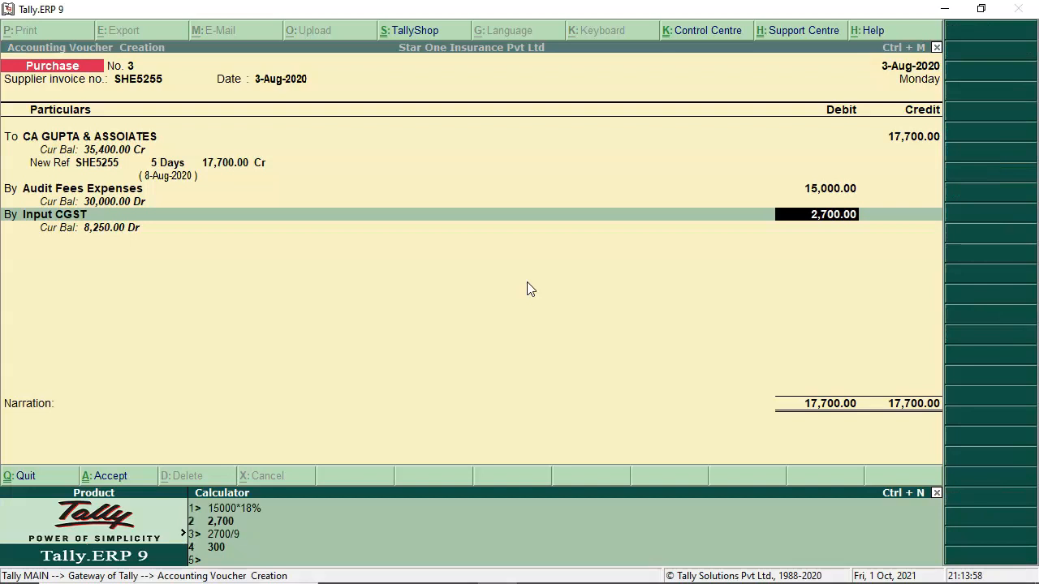
text(2700/2)
key(Return)
key(ctrl+m)
text(1,350)
key(Return)
key(Return)
key(Return)
key(Return)
Step: Save voucher No. 3 with narration 'BEING SERVICE PURCHASE TRNY RECORDED', then switch to TallyPrime EDU
text(BEI)
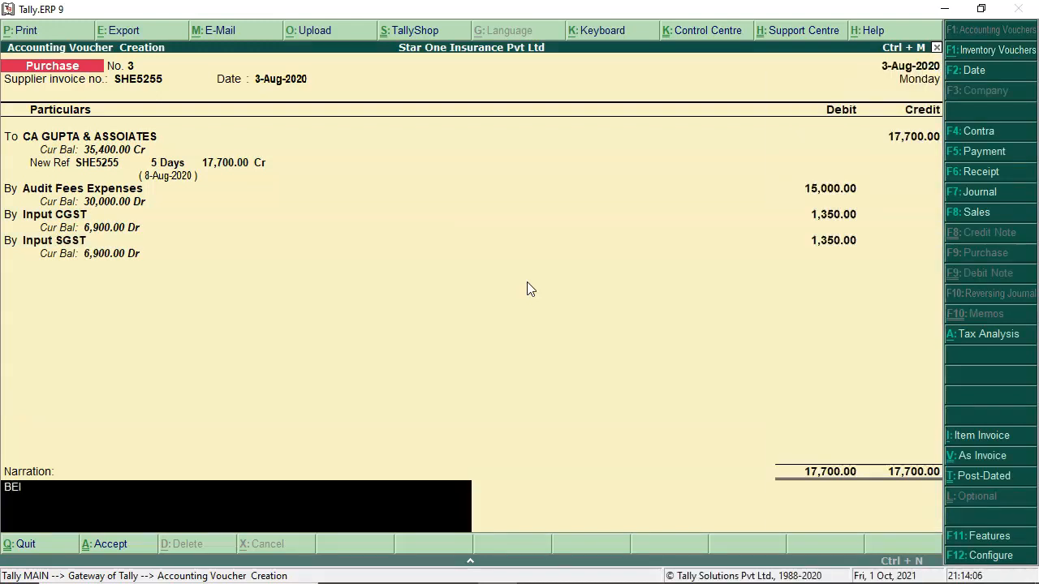
text(NG SERVICE PURCHASE TRNY RECORDED)
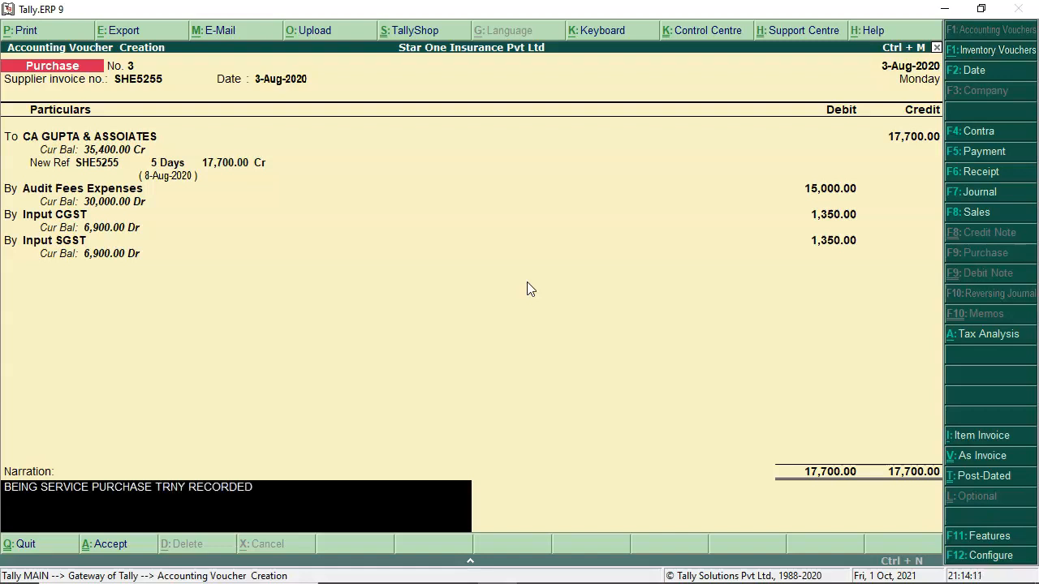
key(Return)
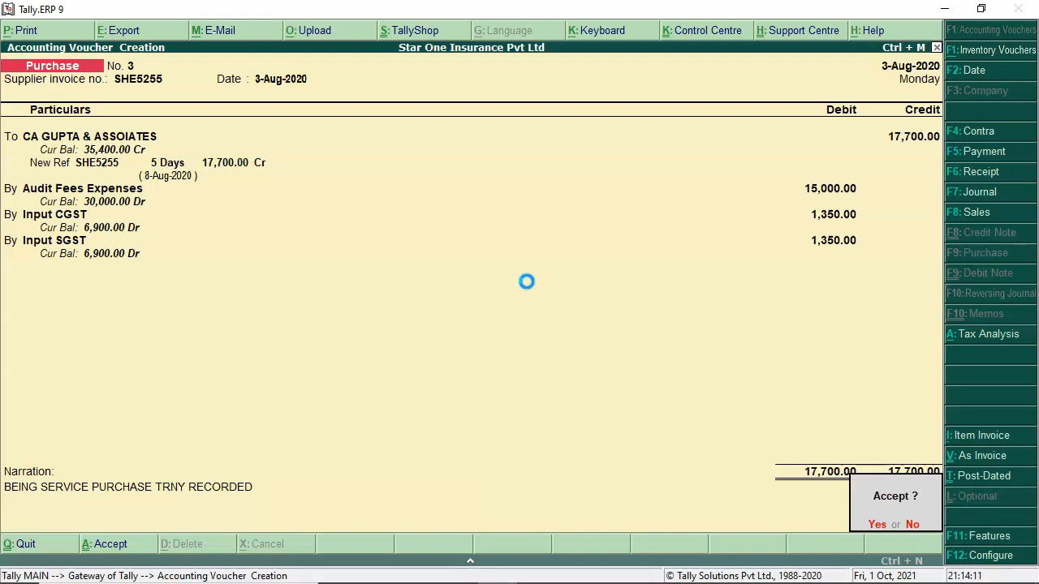
key(Return)
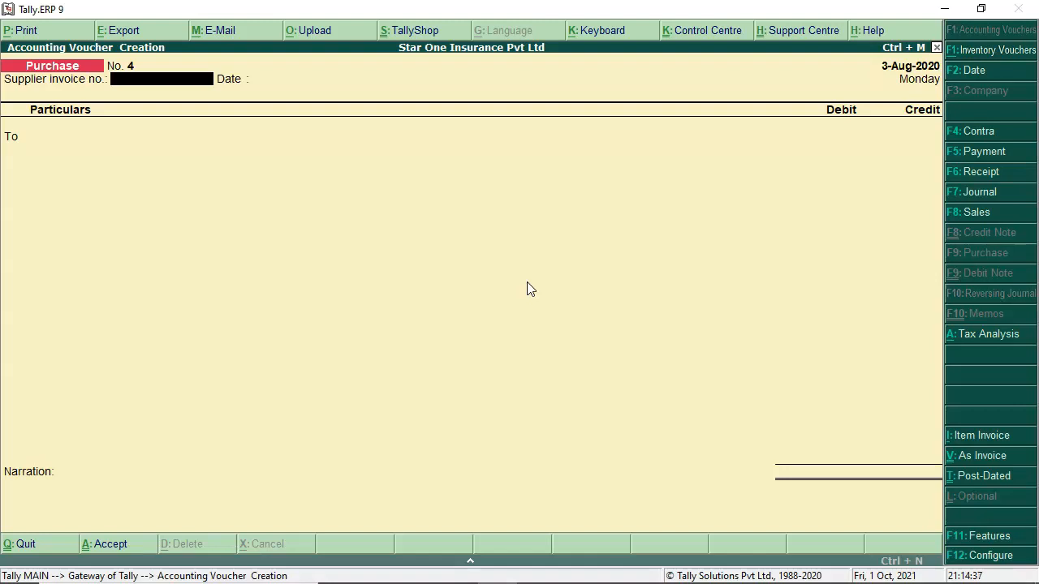
key(alt+Tab)
key(alt+Tab)
key(alt+Tab)
key(alt+Tab)
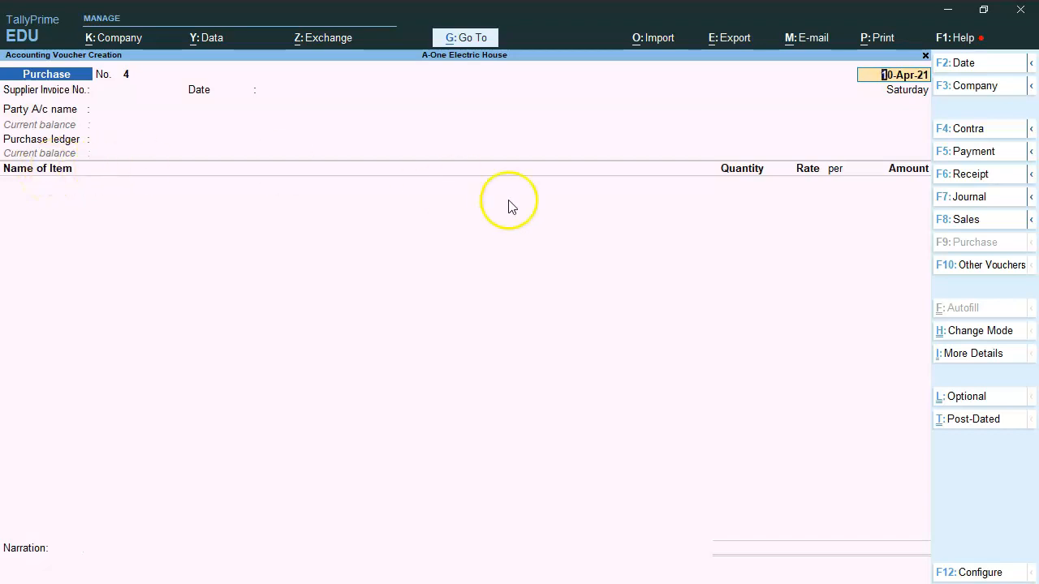
click(978, 334)
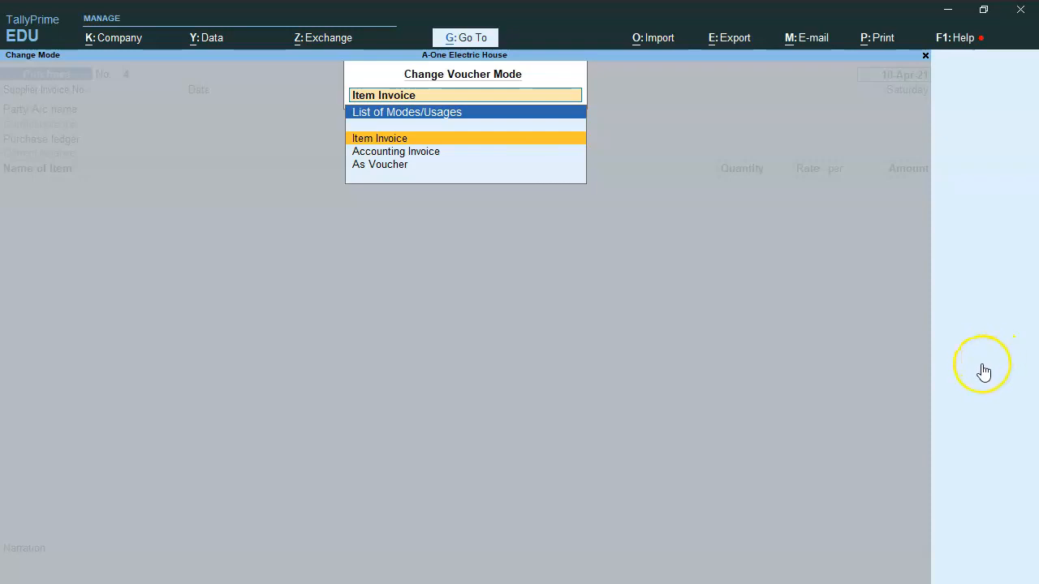
key(Return)
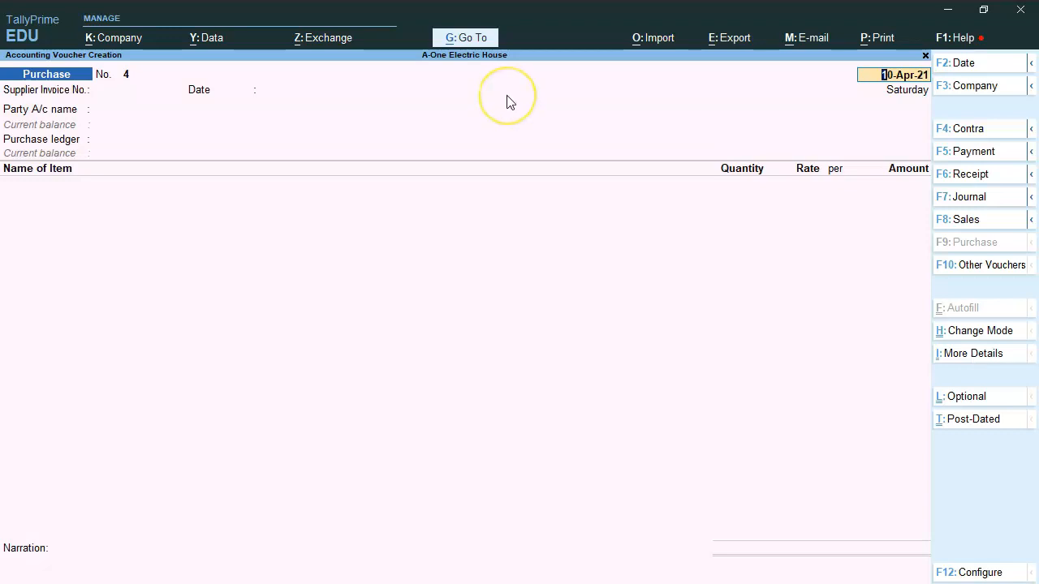
Step: Show voucher No. 4's More Details list and highlight GST - Tax Analysis
key(ctrl+i)
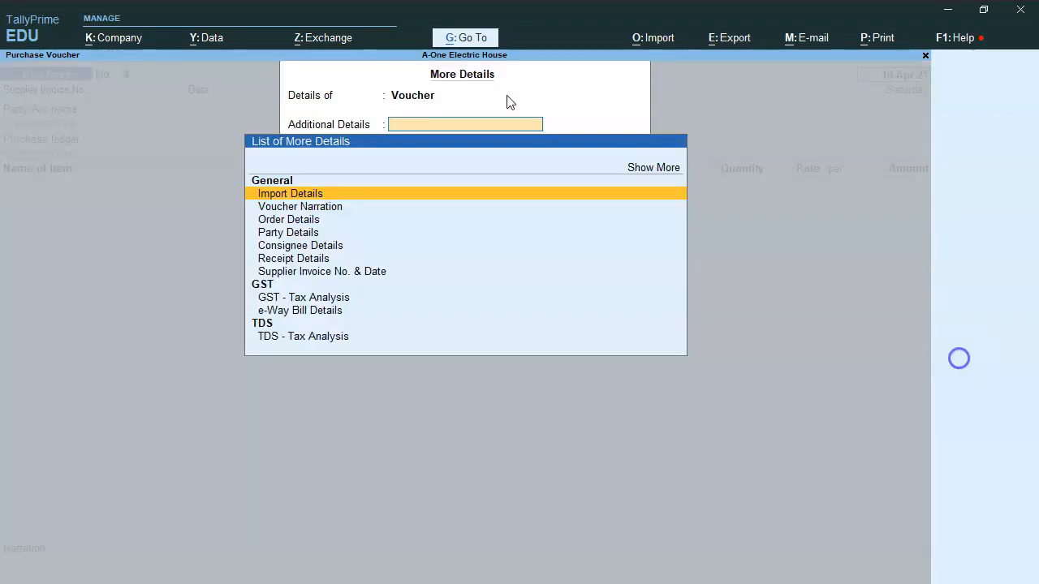
key(Down)
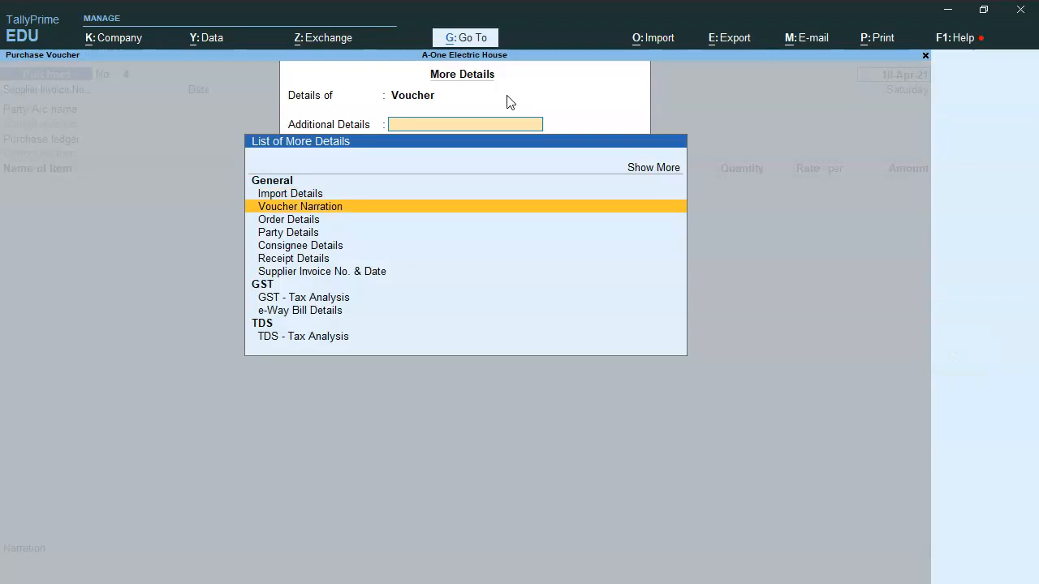
key(Down)
key(Down)
key(Down)
key(Down)
key(Down)
key(Down)
key(Down)
key(Down)
key(Up)
key(Up)
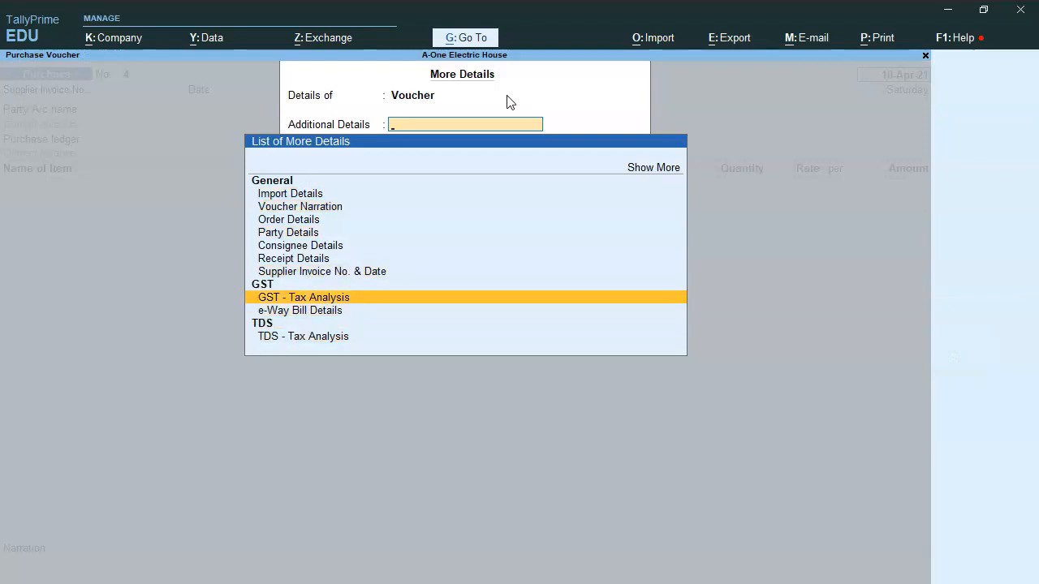